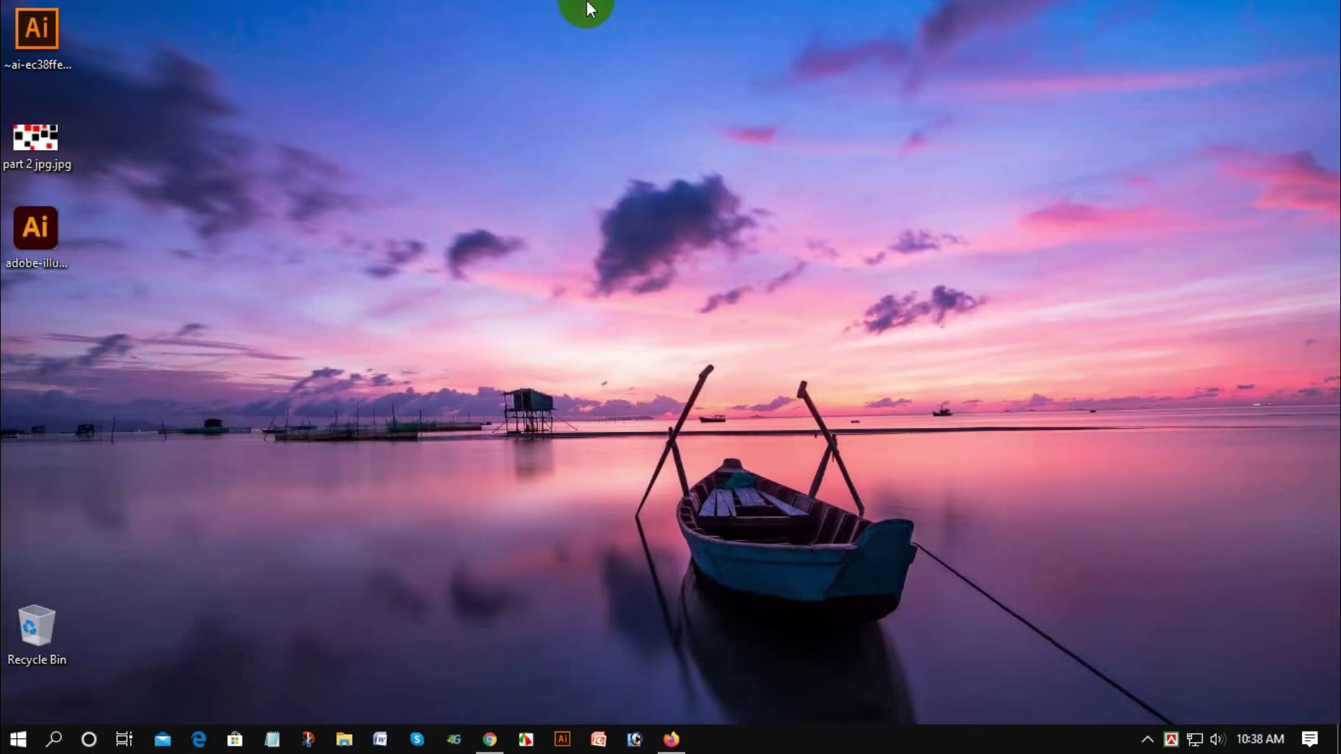
Step: Refresh the Windows desktop and launch Firefox from the taskbar
{"action": "right_click", "coordinate": [629, 48]}
{"action": "left_click", "coordinate": [640, 77]}
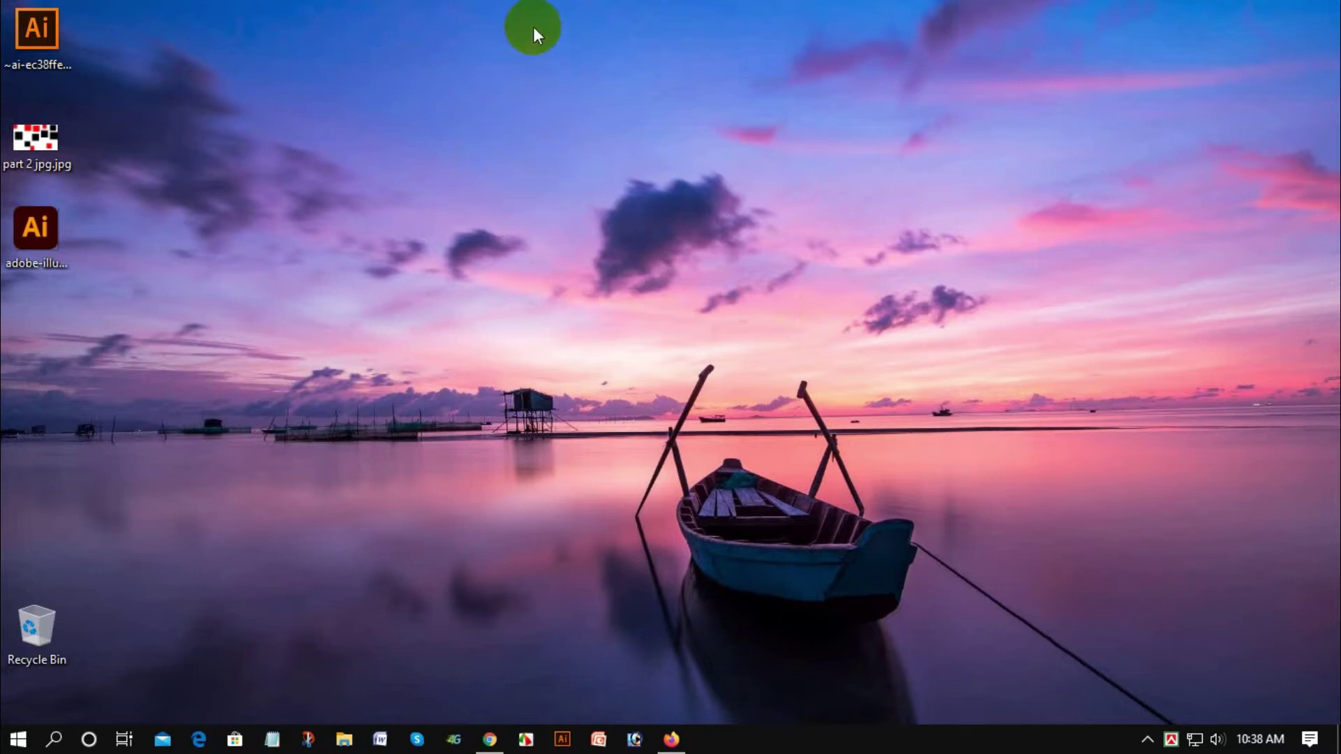
{"action": "left_click", "coordinate": [669, 742]}
Step: Go to google.com from the Firefox address bar
{"action": "left_click", "coordinate": [325, 63]}
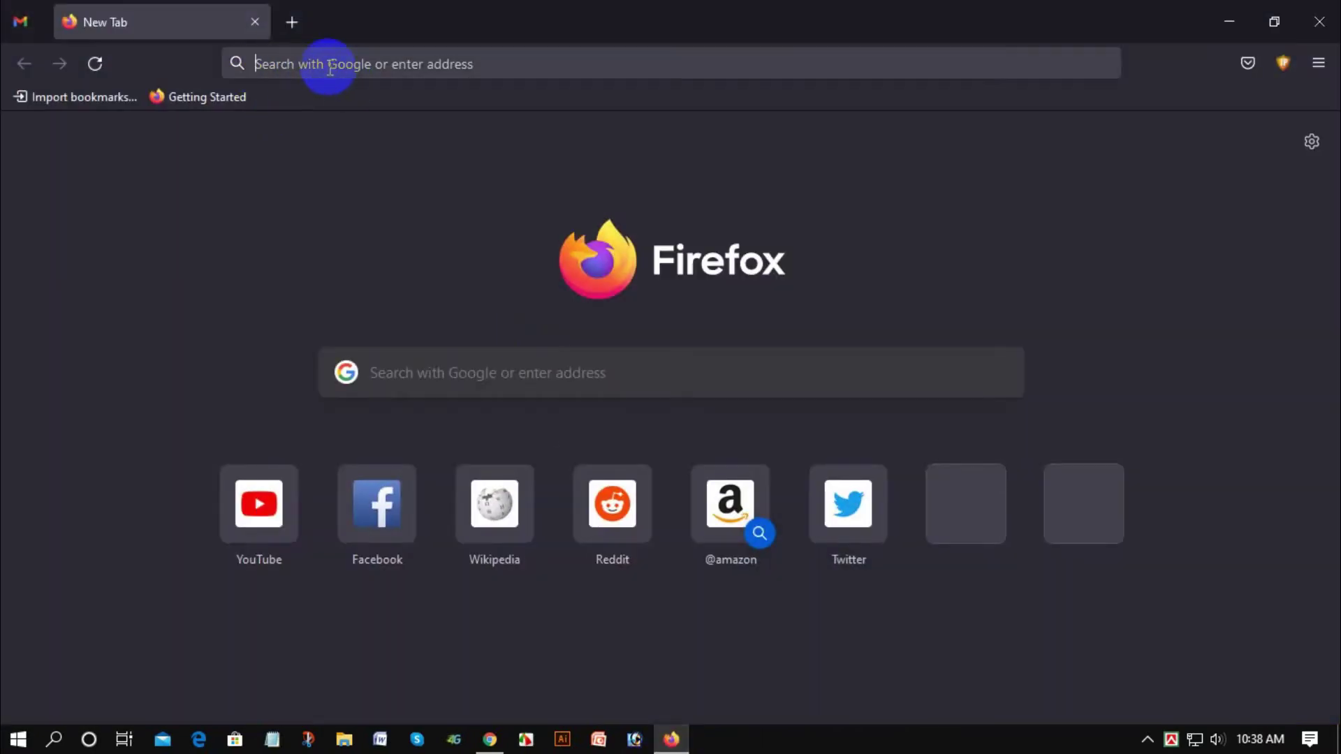
{"action": "type", "text": "free"}
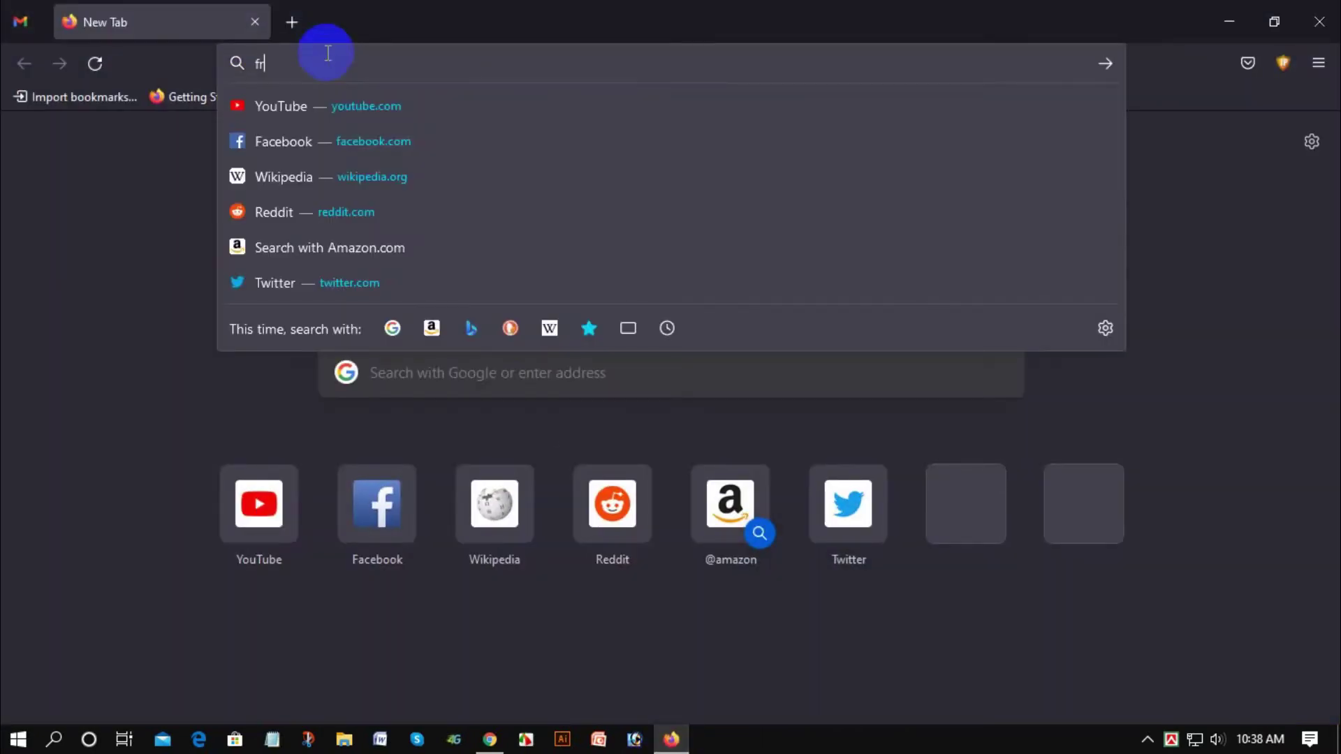
{"action": "key", "text": "BackSpace"}
{"action": "key", "text": "BackSpace"}
{"action": "key", "text": "BackSpace"}
{"action": "key", "text": "BackSpace"}
{"action": "type", "text": "google"}
{"action": "key", "text": "ctrl+Return"}
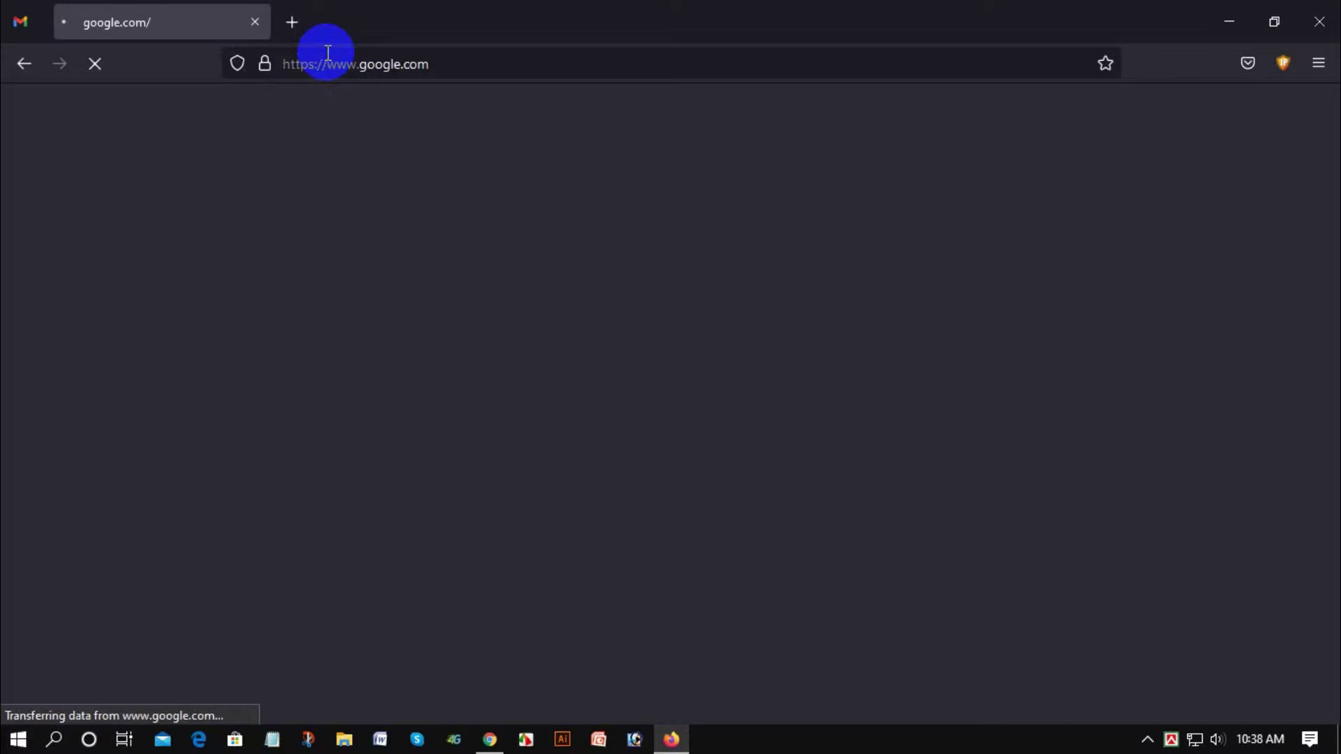
Step: Search Google for 'freelancer' and scroll to the freelancer.com.bd result
{"action": "type", "text": "free"}
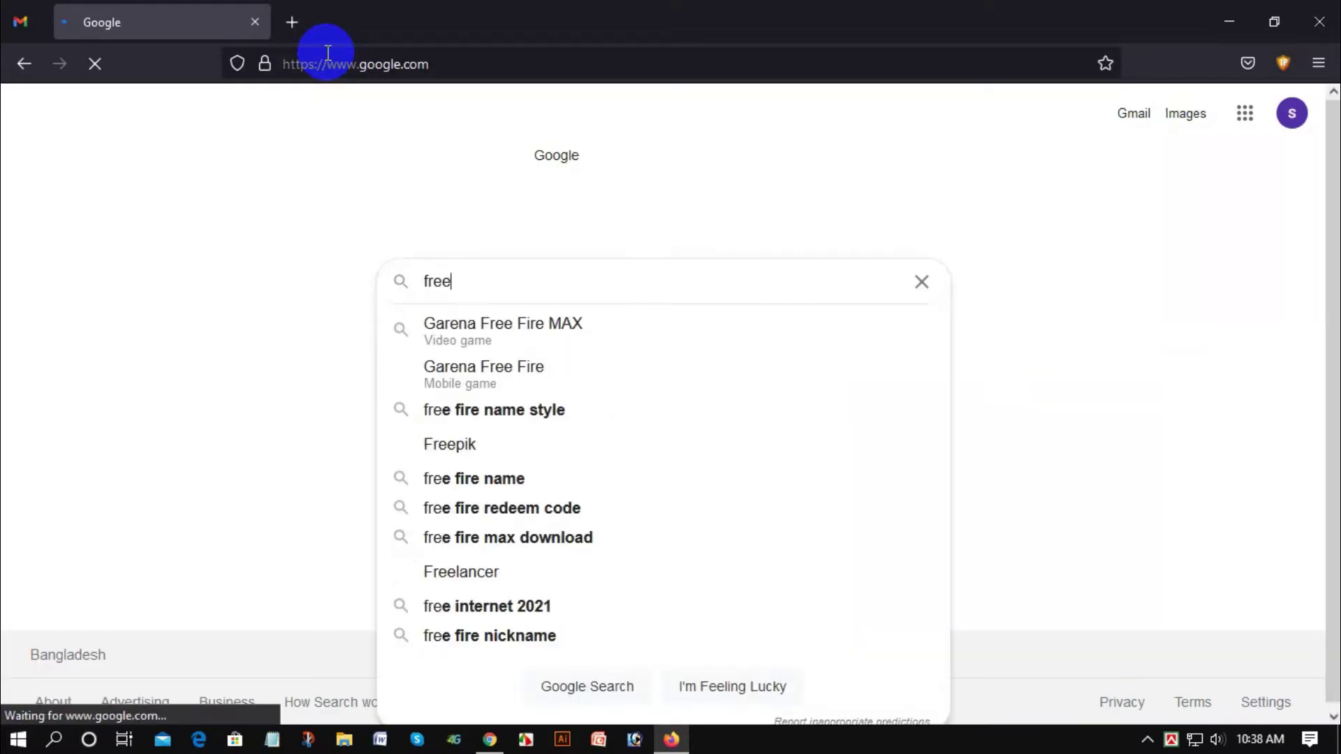
{"action": "type", "text": "lance"}
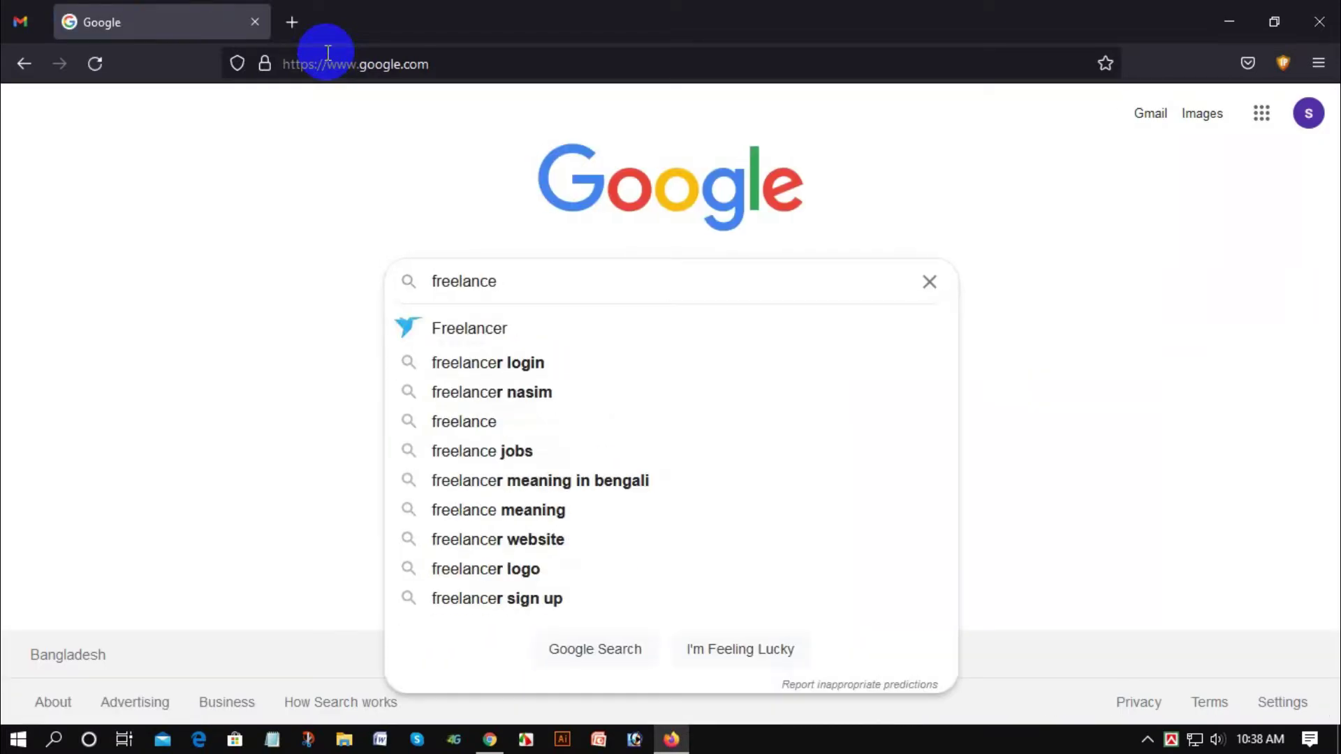
{"action": "type", "text": "r"}
{"action": "key", "text": "Return"}
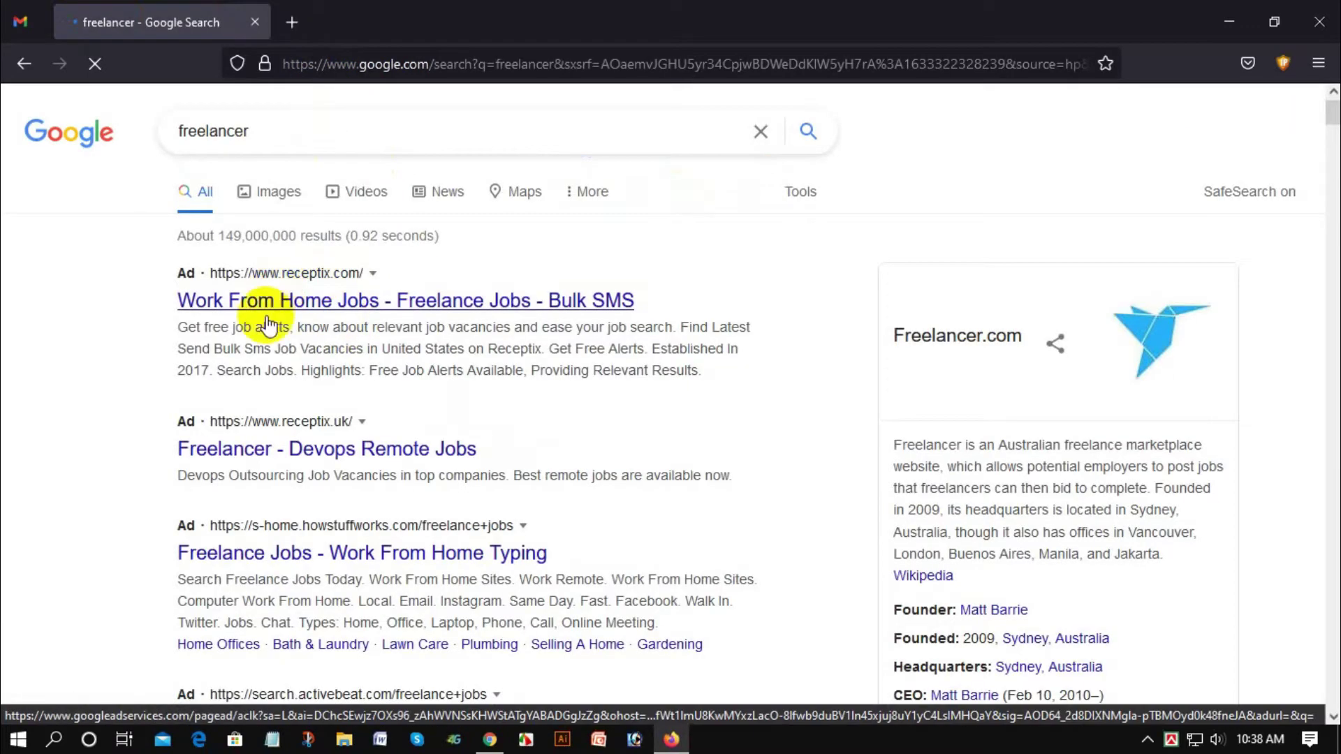
{"action": "scroll", "coordinate": [305, 293], "scroll_direction": "down", "scroll_amount": 3}
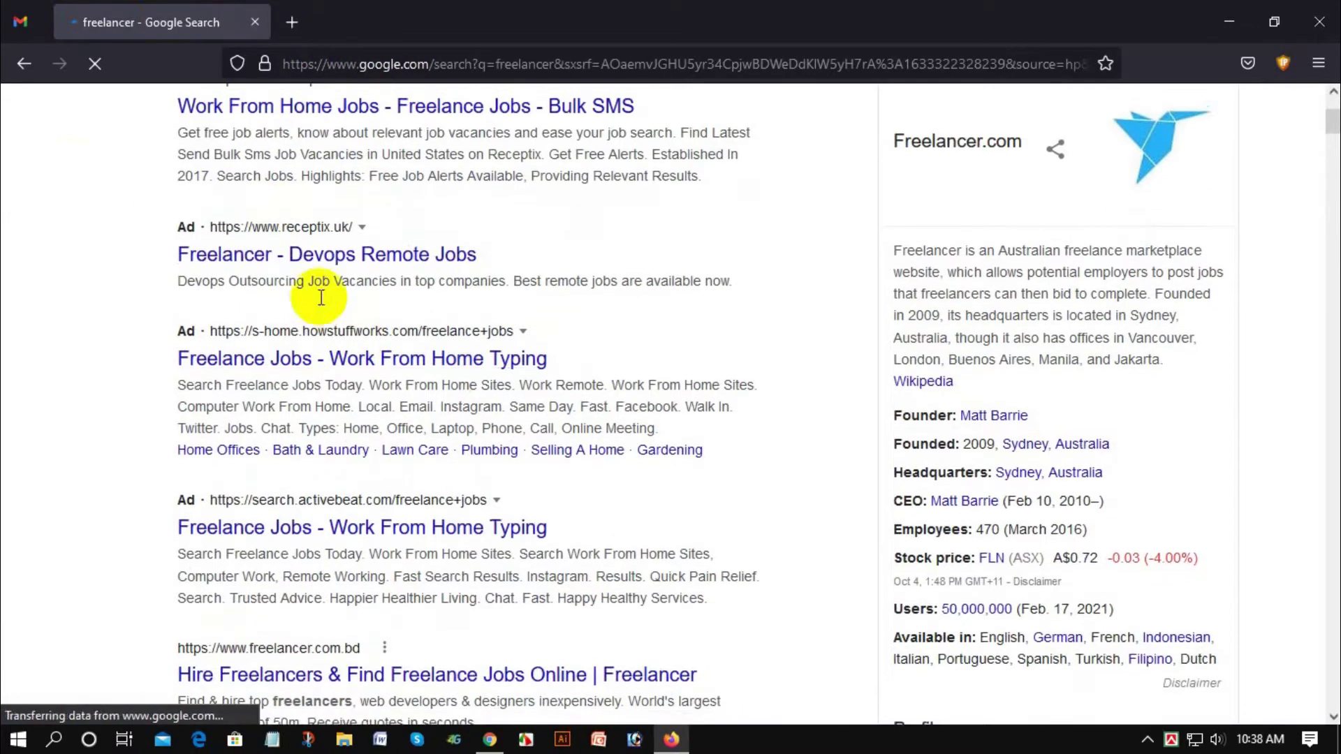
{"action": "scroll", "coordinate": [205, 285], "scroll_direction": "up", "scroll_amount": 3}
{"action": "scroll", "coordinate": [203, 280], "scroll_direction": "down", "scroll_amount": 5}
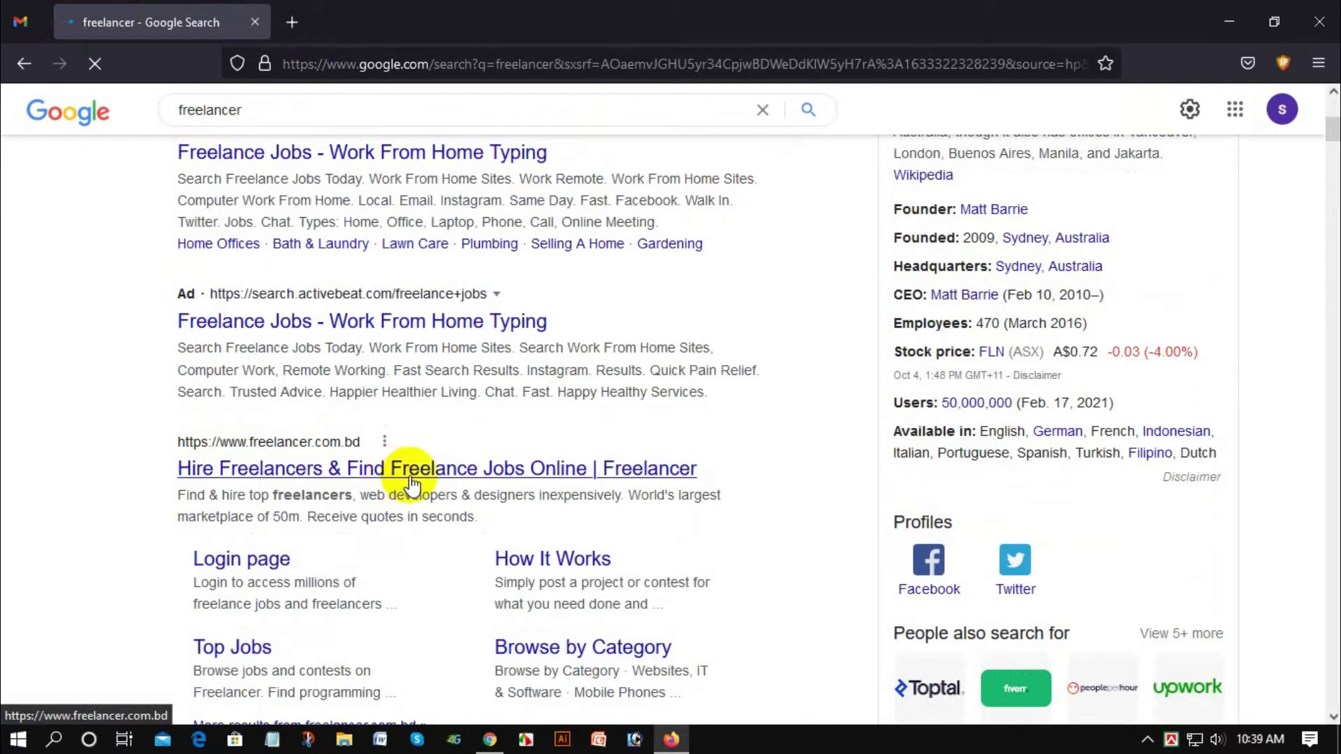
Step: Open the freelancer.com.bd result and choose Earn Money Freelancing on its home page
{"action": "left_click", "coordinate": [276, 469]}
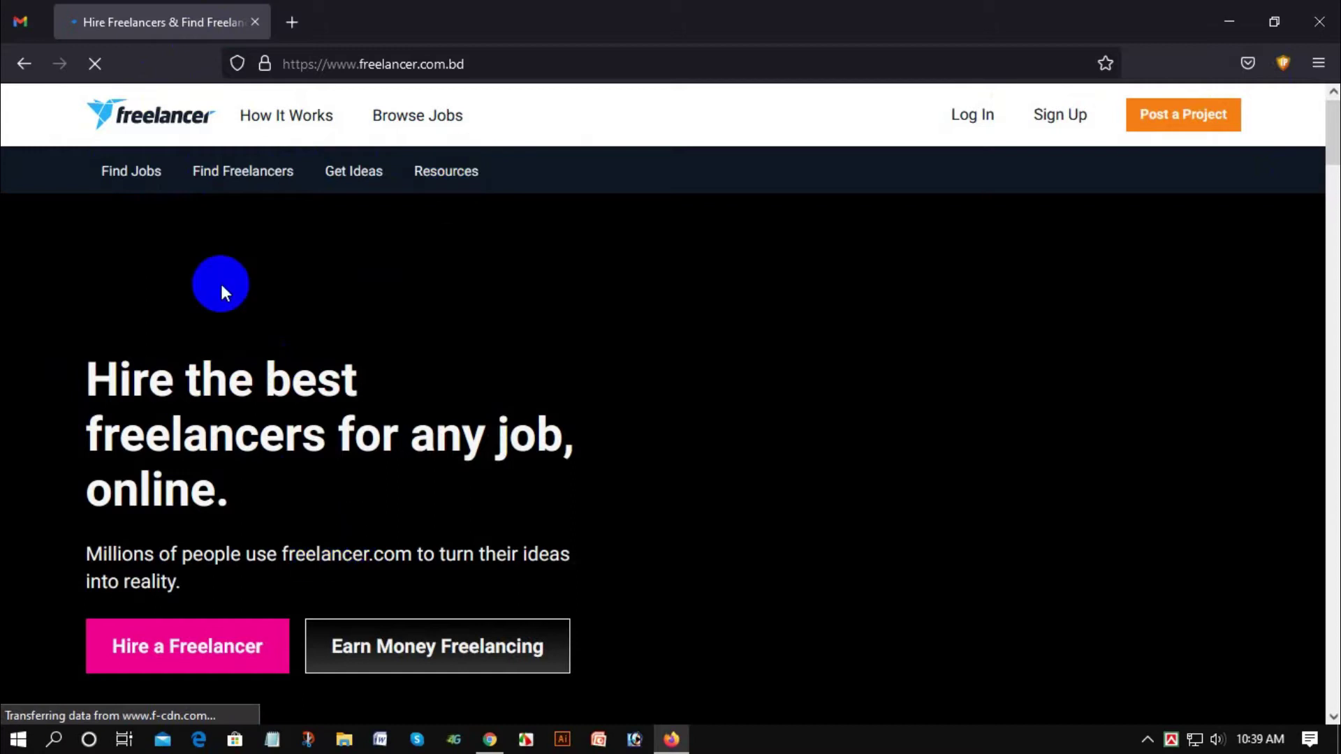
{"action": "scroll", "coordinate": [208, 265], "scroll_direction": "down", "scroll_amount": 3}
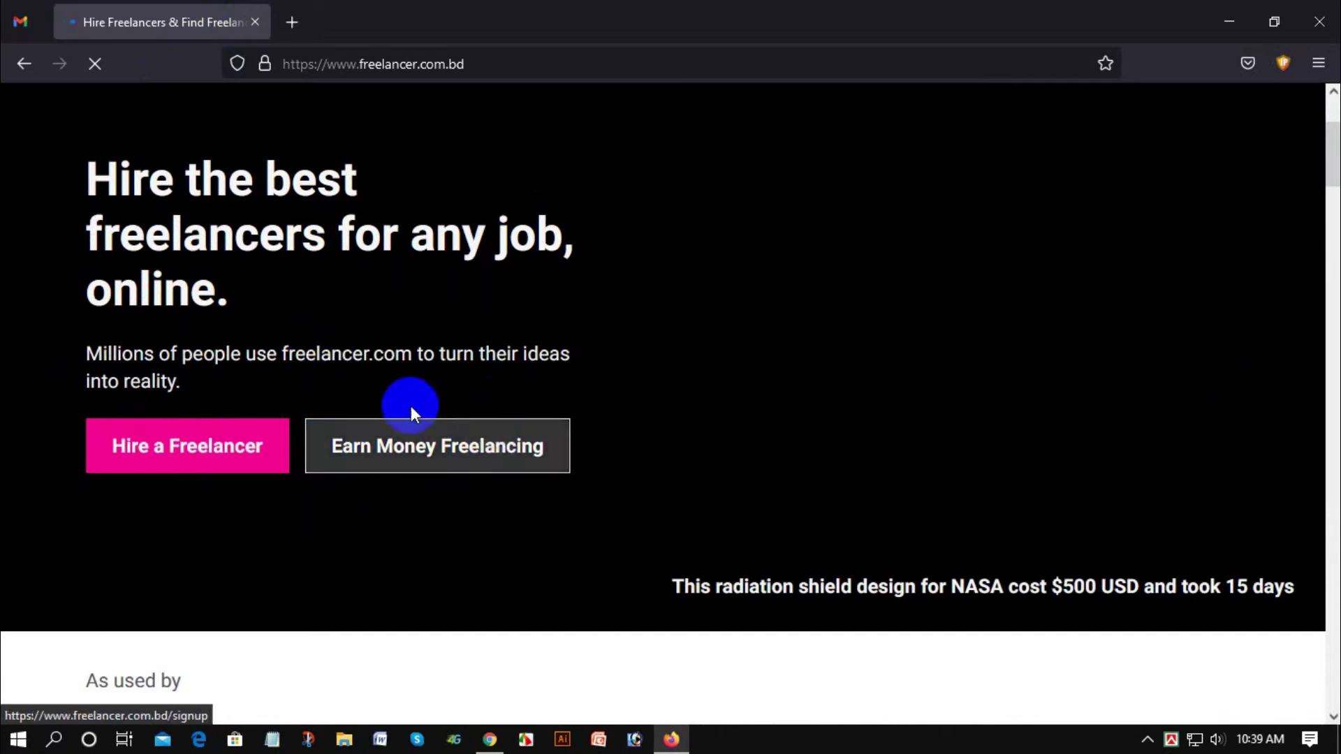
{"action": "left_click", "coordinate": [370, 465]}
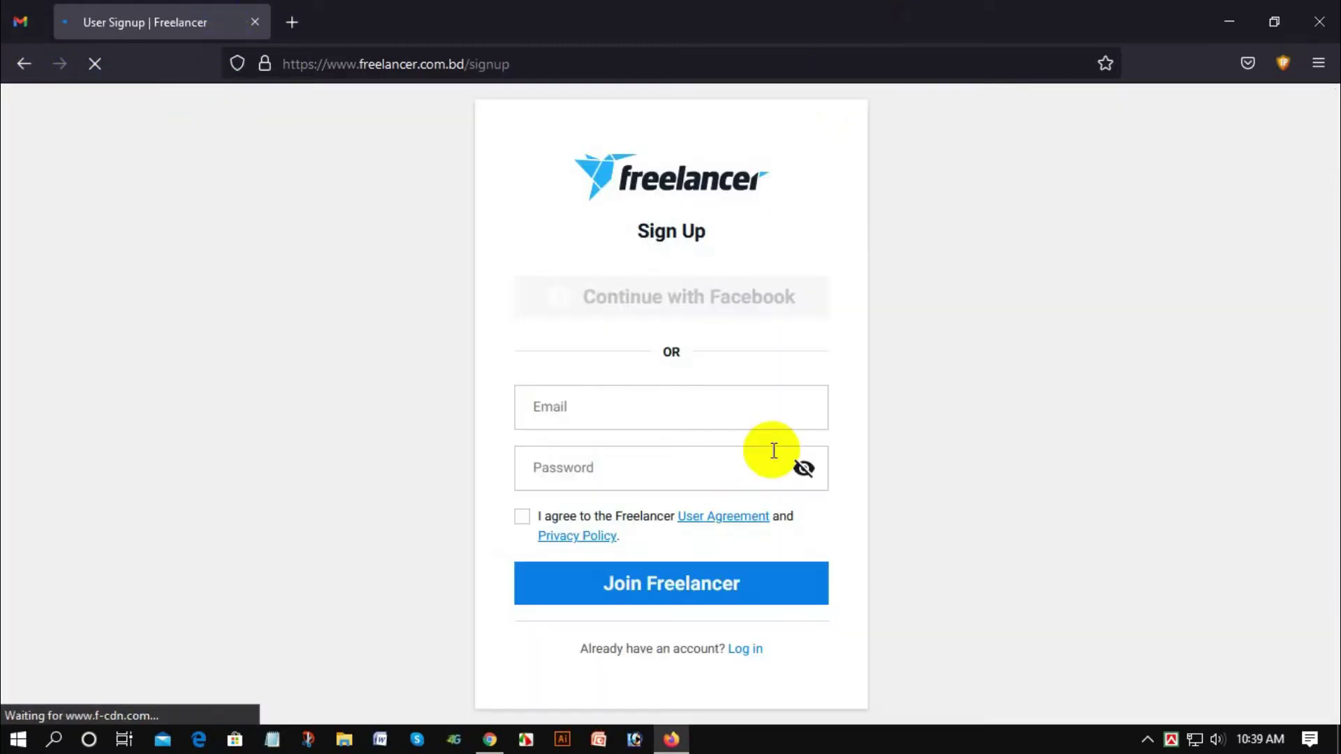
Step: Copy the Gmail account's address into the sign-up Email field, keeping only the address
{"action": "left_click", "coordinate": [584, 417]}
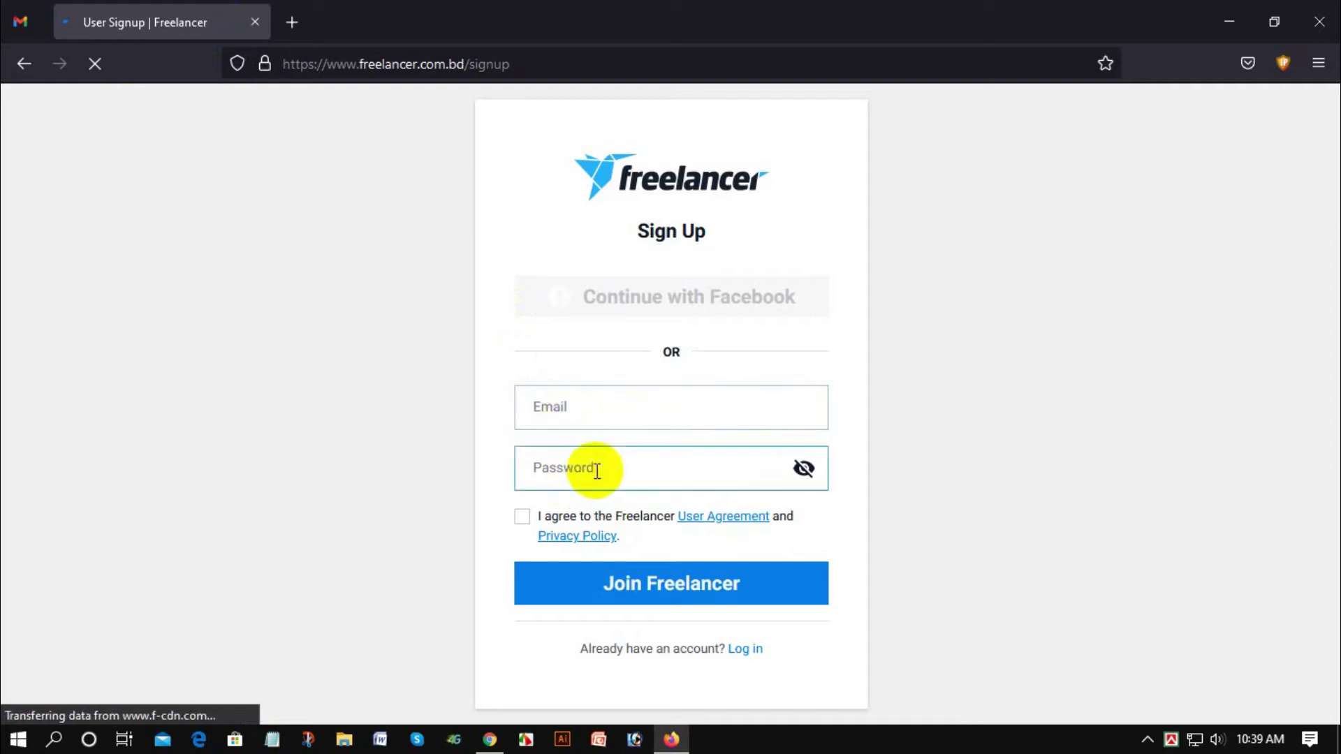
{"action": "left_click", "coordinate": [5, 11]}
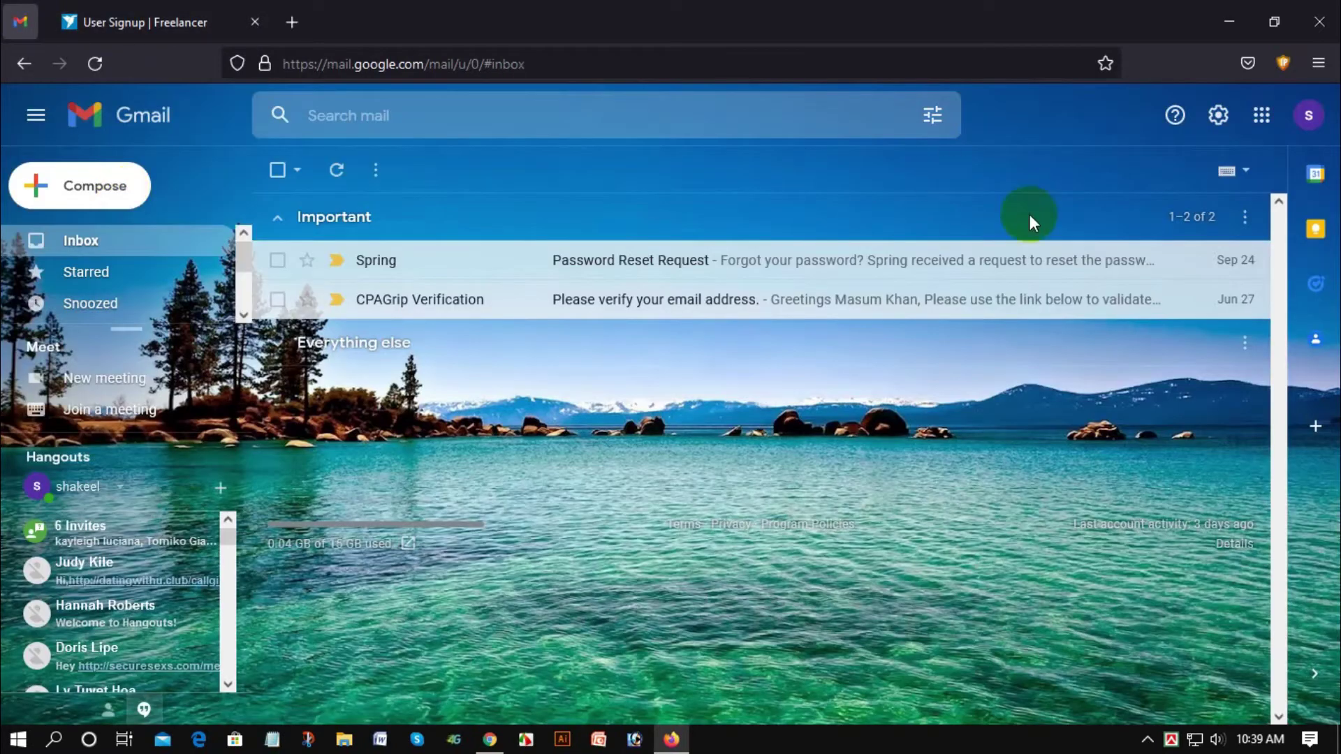
{"action": "left_click", "coordinate": [1308, 116]}
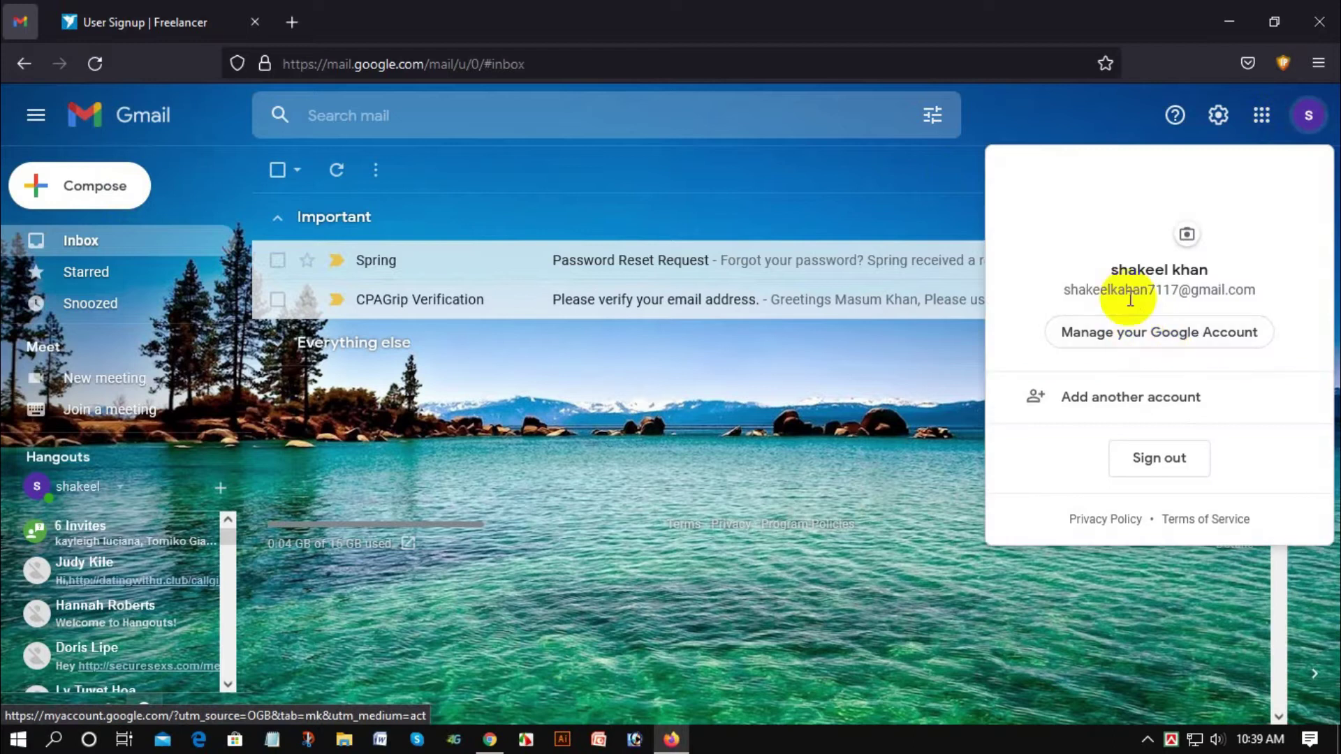
{"action": "triple_click", "coordinate": [1055, 298]}
{"action": "key", "text": "ctrl+c"}
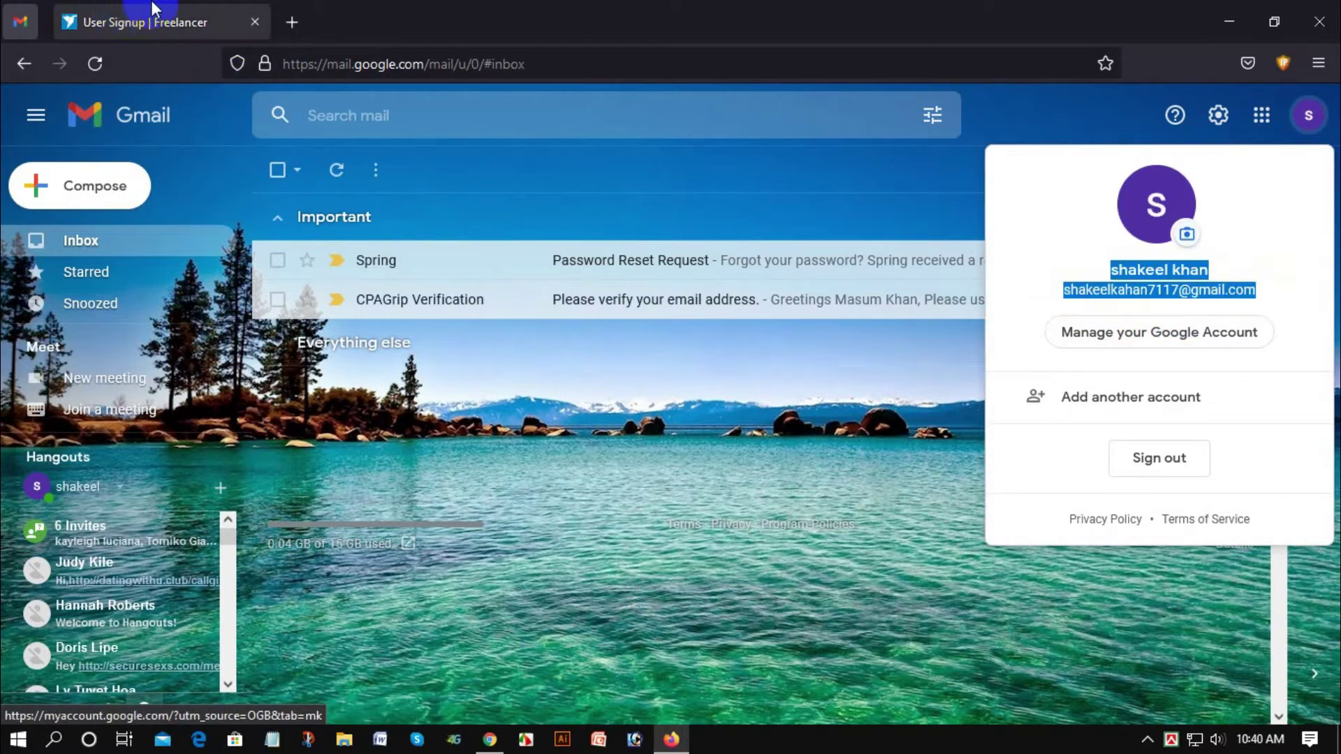
{"action": "left_click", "coordinate": [137, 1]}
{"action": "left_click", "coordinate": [563, 406]}
{"action": "right_click", "coordinate": [568, 409]}
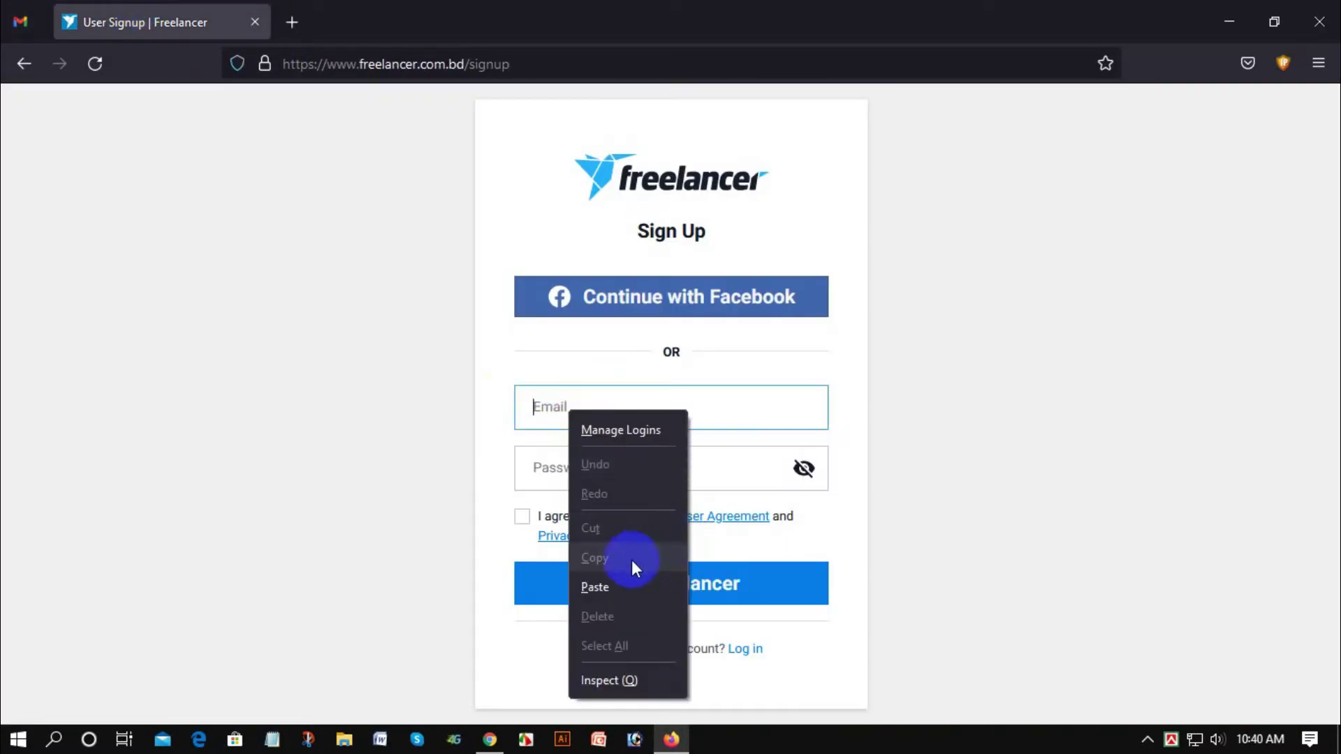
{"action": "left_click", "coordinate": [613, 585]}
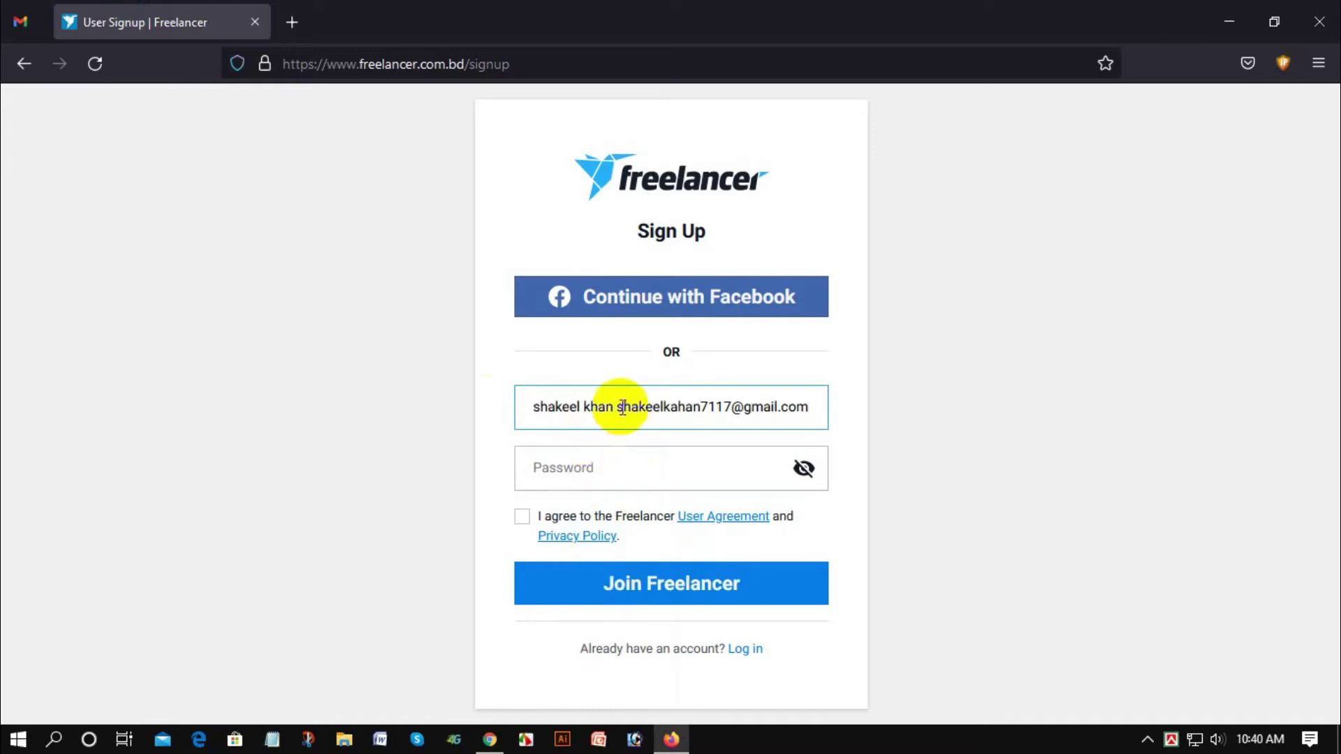
{"action": "left_click_drag", "start_coordinate": [617, 411], "coordinate": [481, 403]}
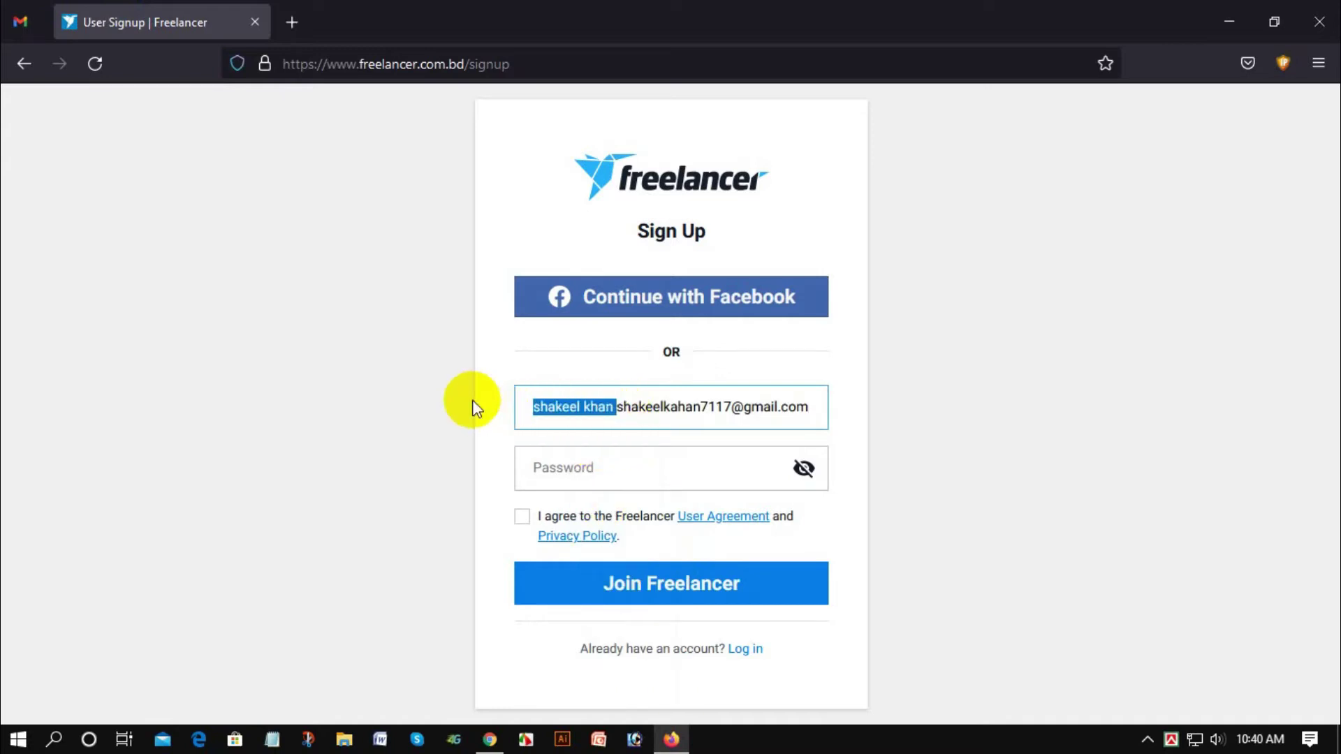
{"action": "key", "text": "BackSpace"}
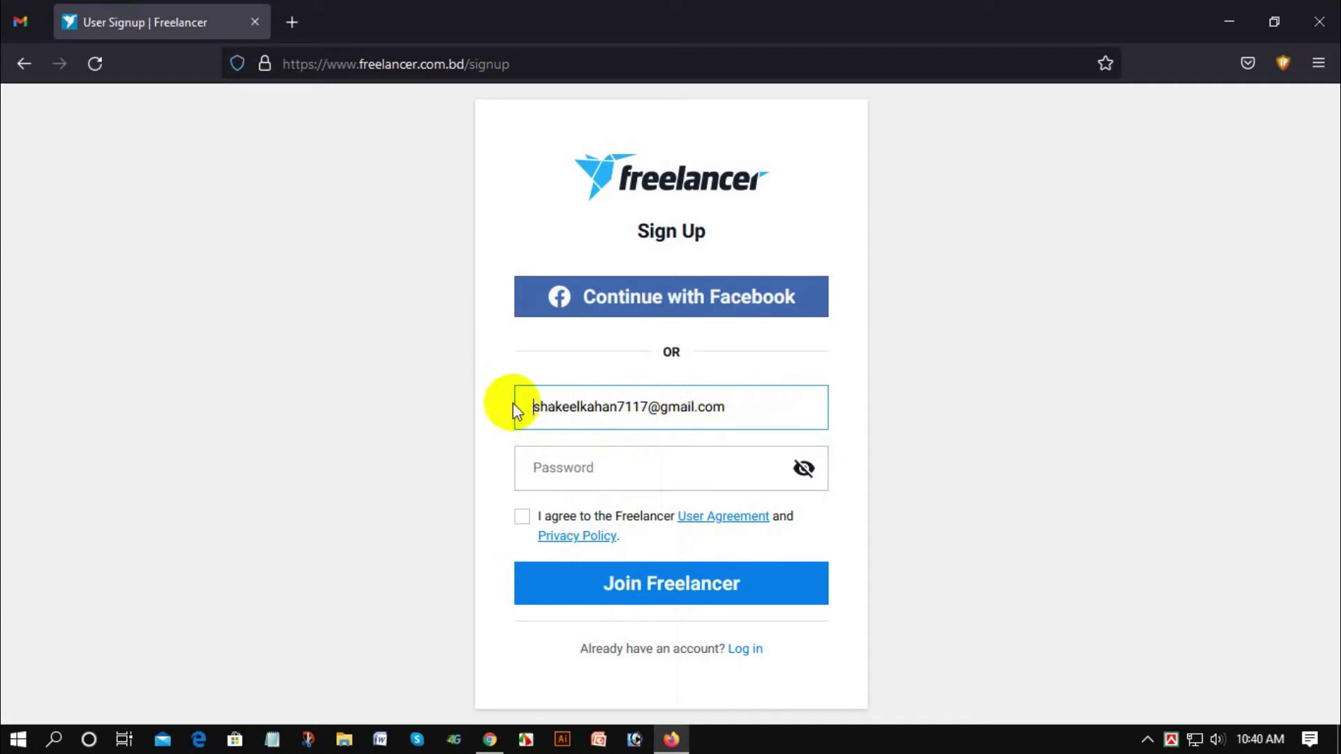
Step: Enter a password, accept the User Agreement and Privacy Policy, and submit with Join Freelancer
{"action": "left_click", "coordinate": [435, 354]}
{"action": "left_click", "coordinate": [591, 453]}
{"action": "left_click", "coordinate": [559, 406]}
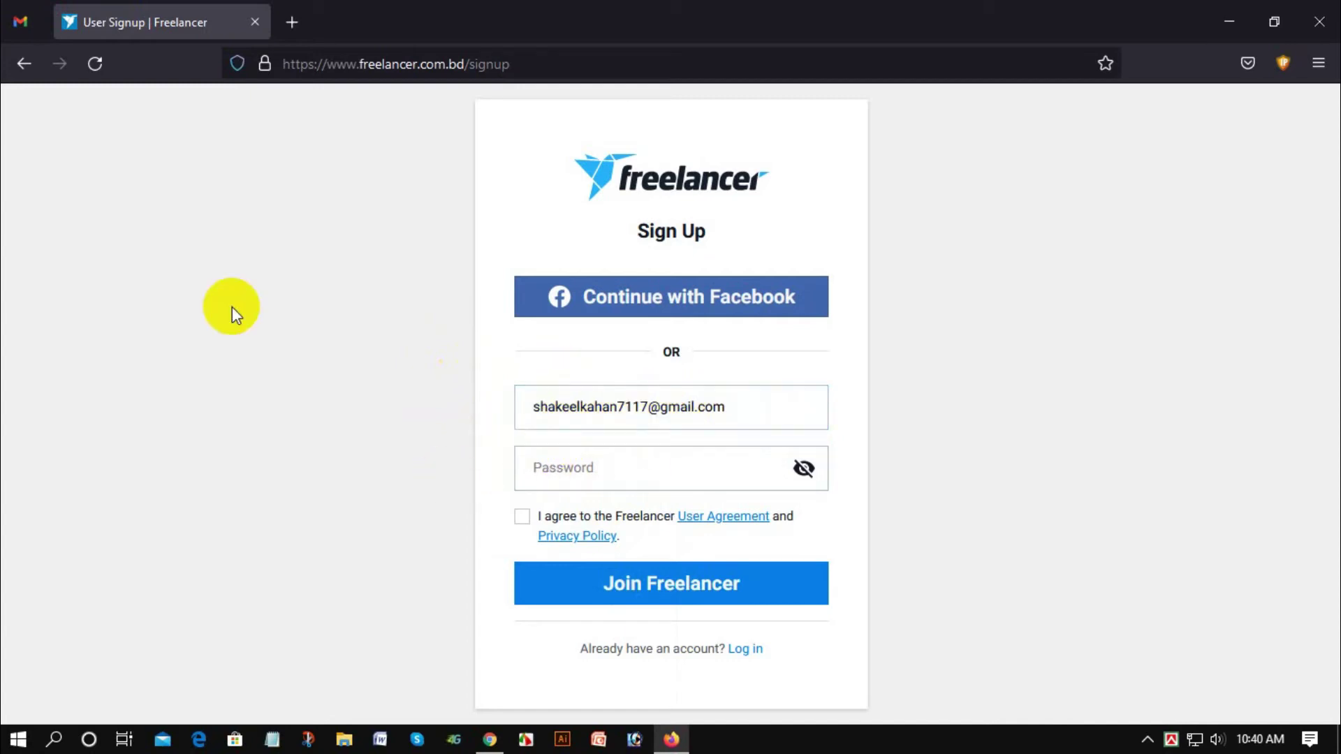
{"action": "left_click", "coordinate": [532, 388]}
{"action": "left_click", "coordinate": [542, 321]}
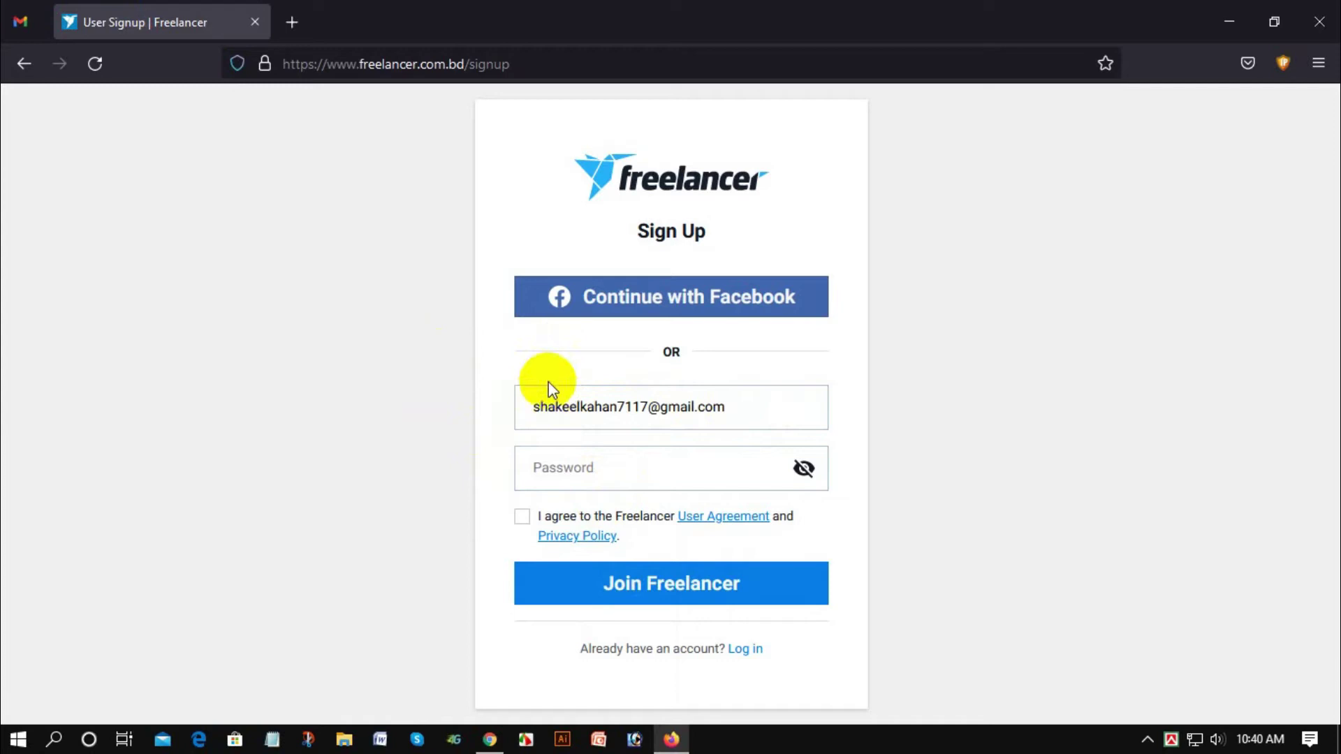
{"action": "left_click", "coordinate": [564, 468]}
{"action": "left_click", "coordinate": [607, 415]}
{"action": "left_click", "coordinate": [583, 468]}
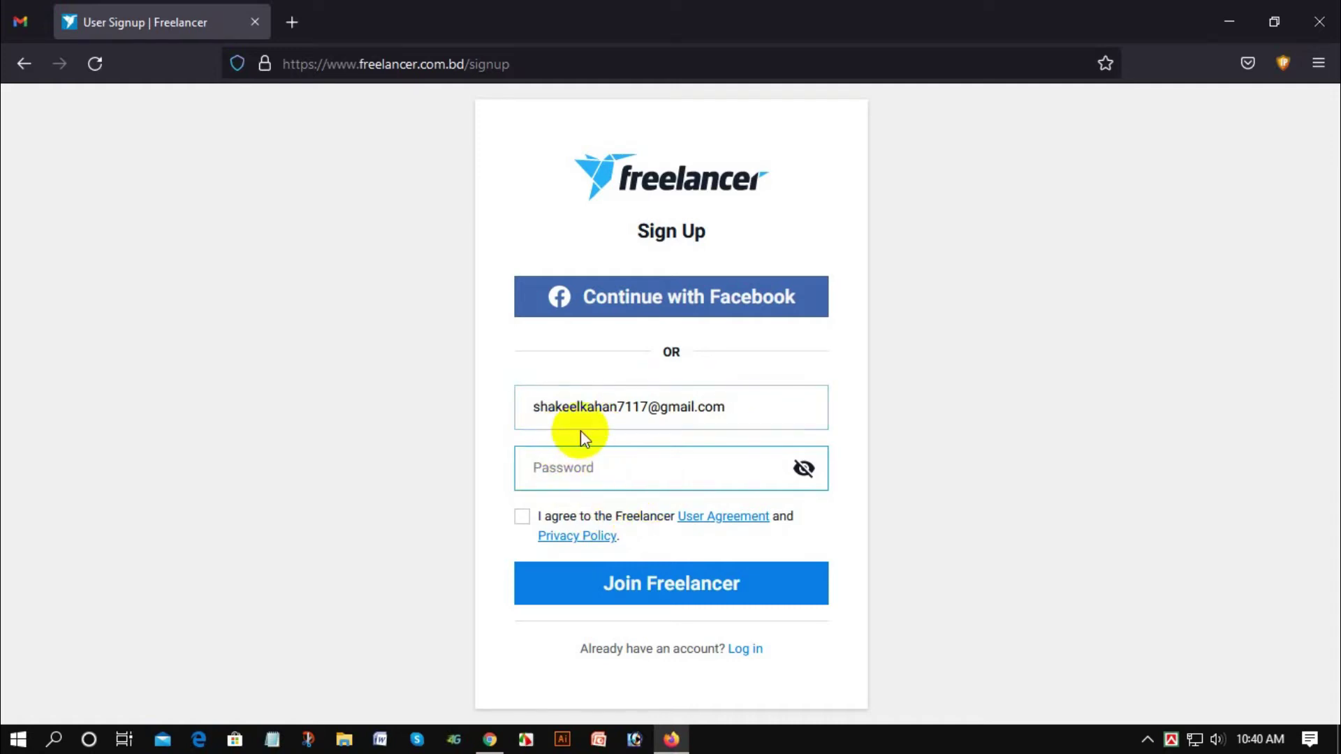
{"action": "type", "text": "s"}
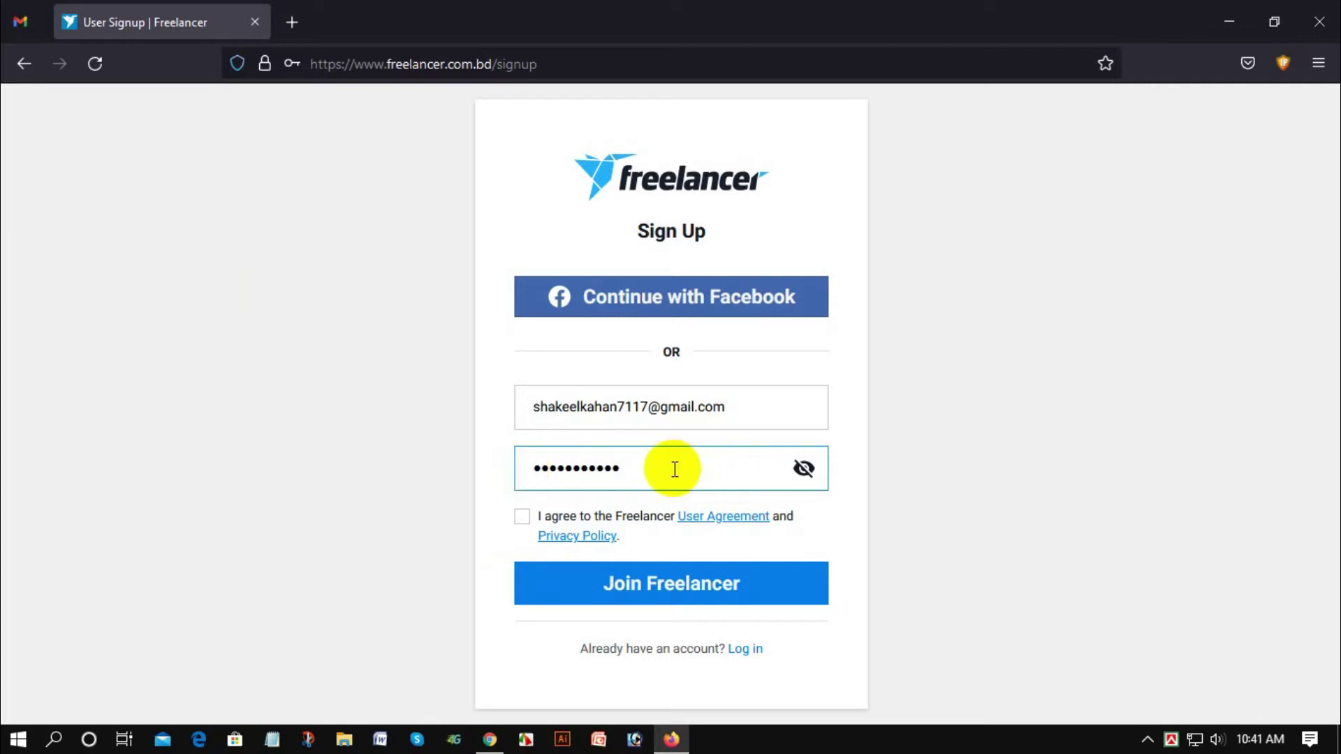
{"action": "left_click", "coordinate": [522, 524]}
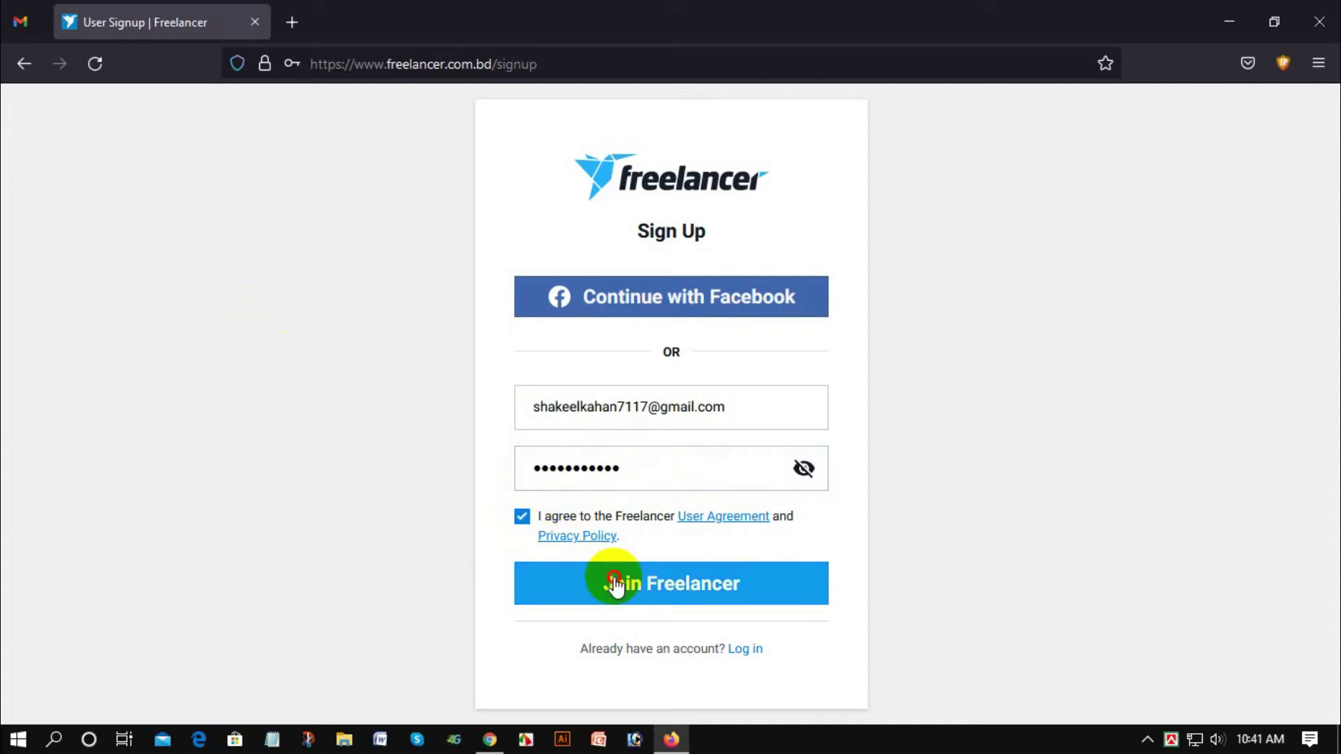
{"action": "left_click", "coordinate": [614, 586]}
Step: Decline saving the login, accept the first suggested username, and choose I want to work
{"action": "left_click", "coordinate": [562, 312]}
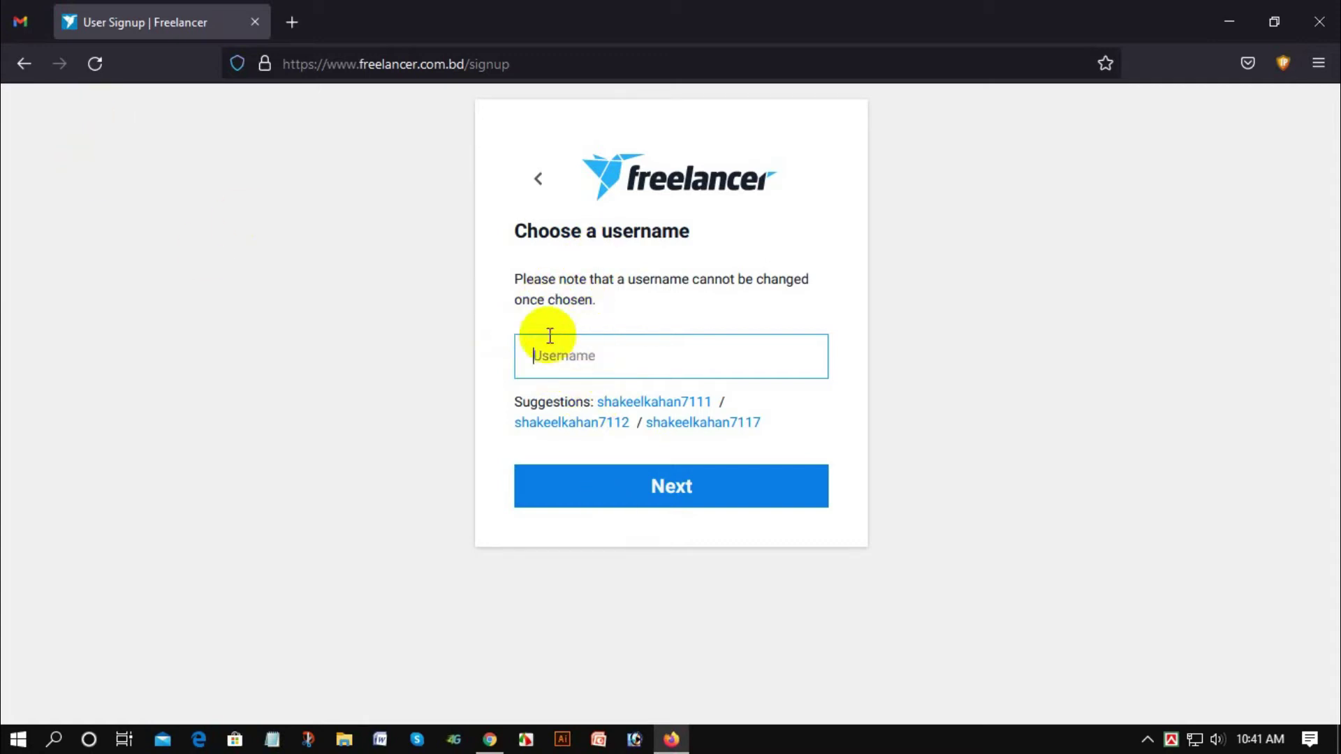
{"action": "left_click", "coordinate": [626, 405]}
{"action": "left_click", "coordinate": [660, 489]}
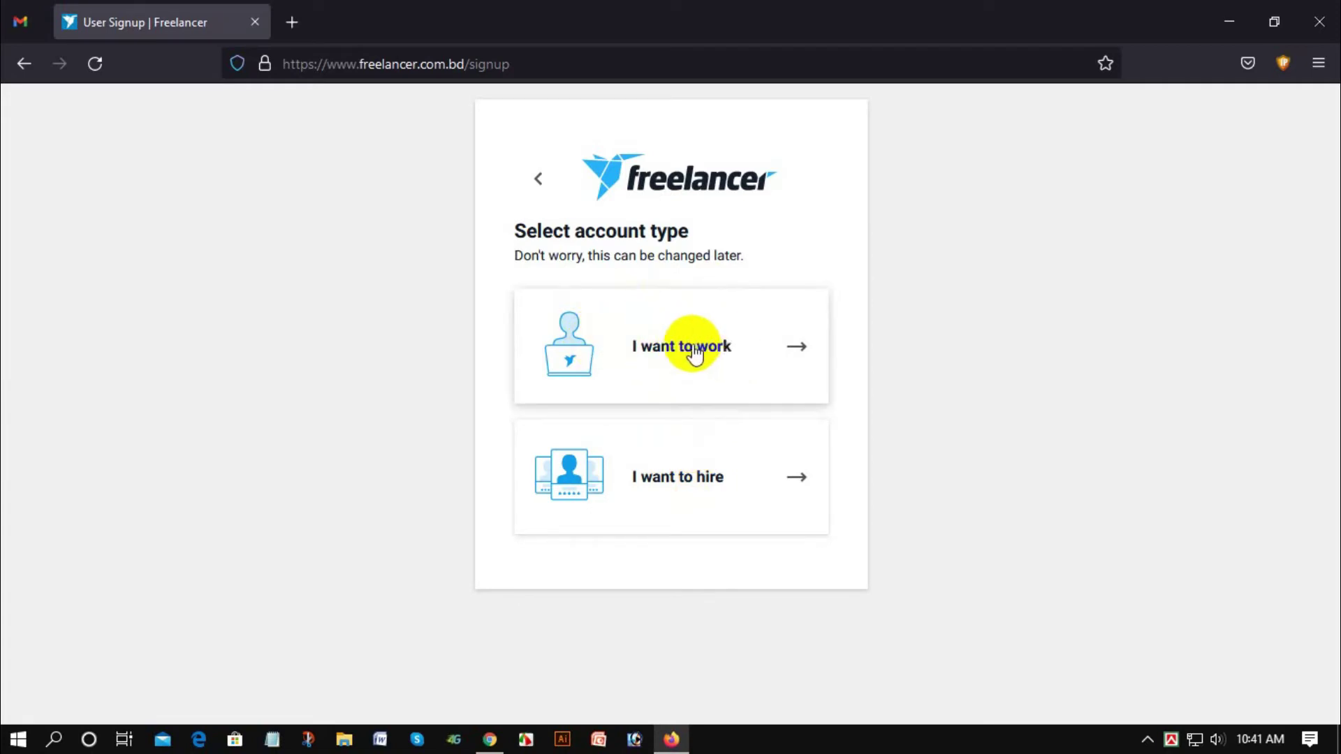
{"action": "left_click", "coordinate": [694, 355]}
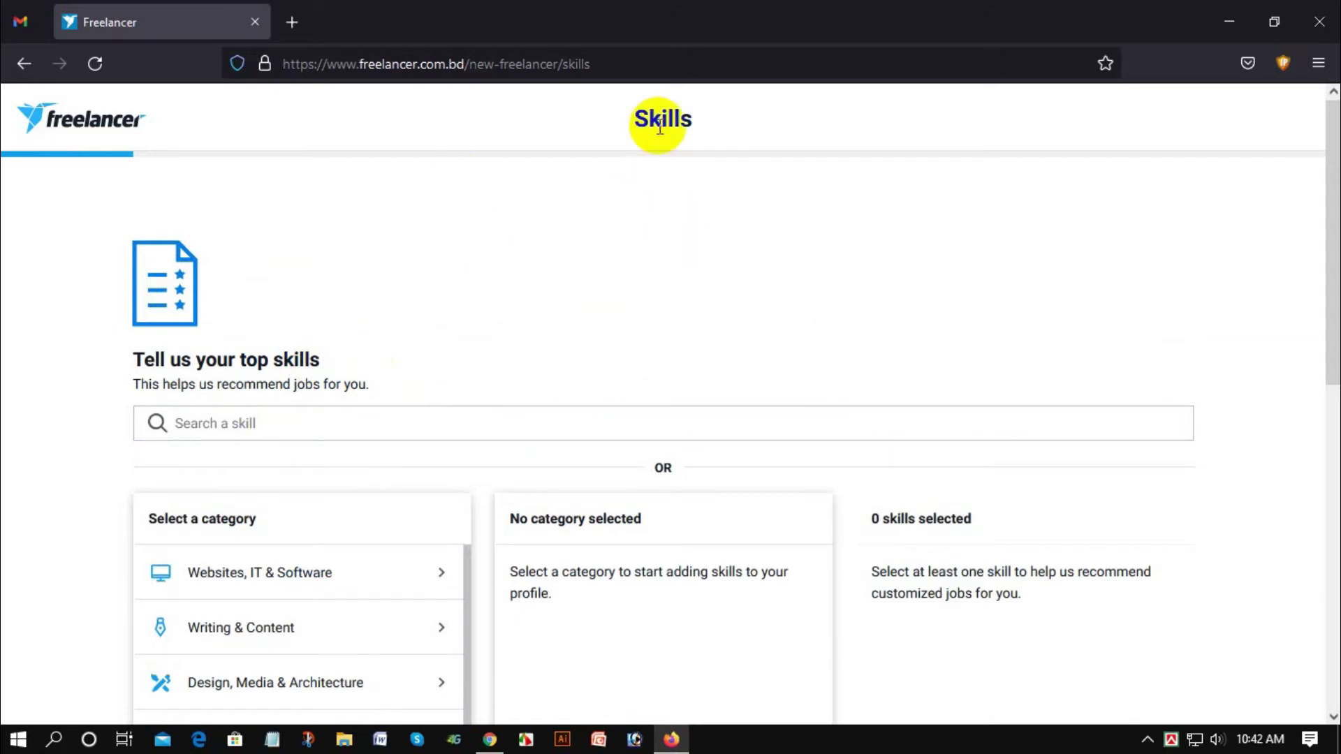
Step: Open the Design, Media & Architecture category and add Graphic Design as a skill
{"action": "scroll", "coordinate": [317, 334], "scroll_direction": "down", "scroll_amount": 3}
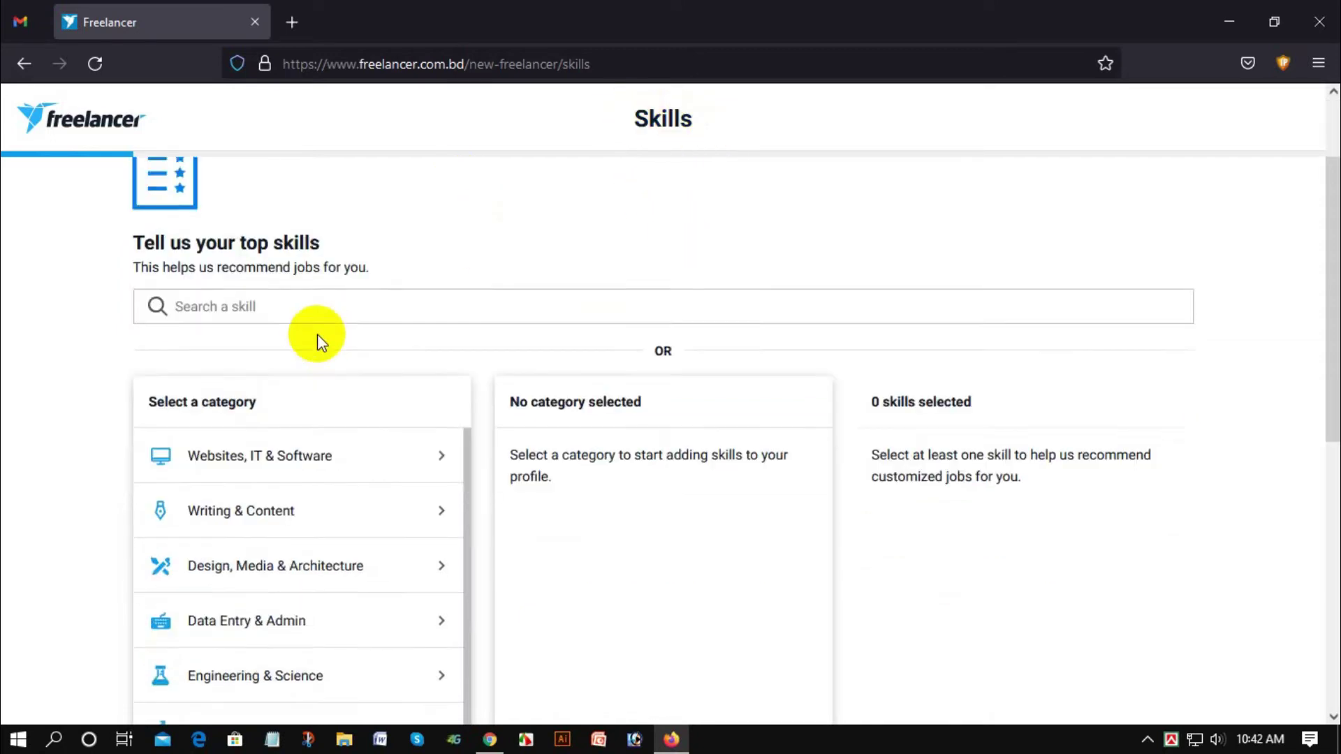
{"action": "scroll", "coordinate": [493, 267], "scroll_direction": "down", "scroll_amount": 2}
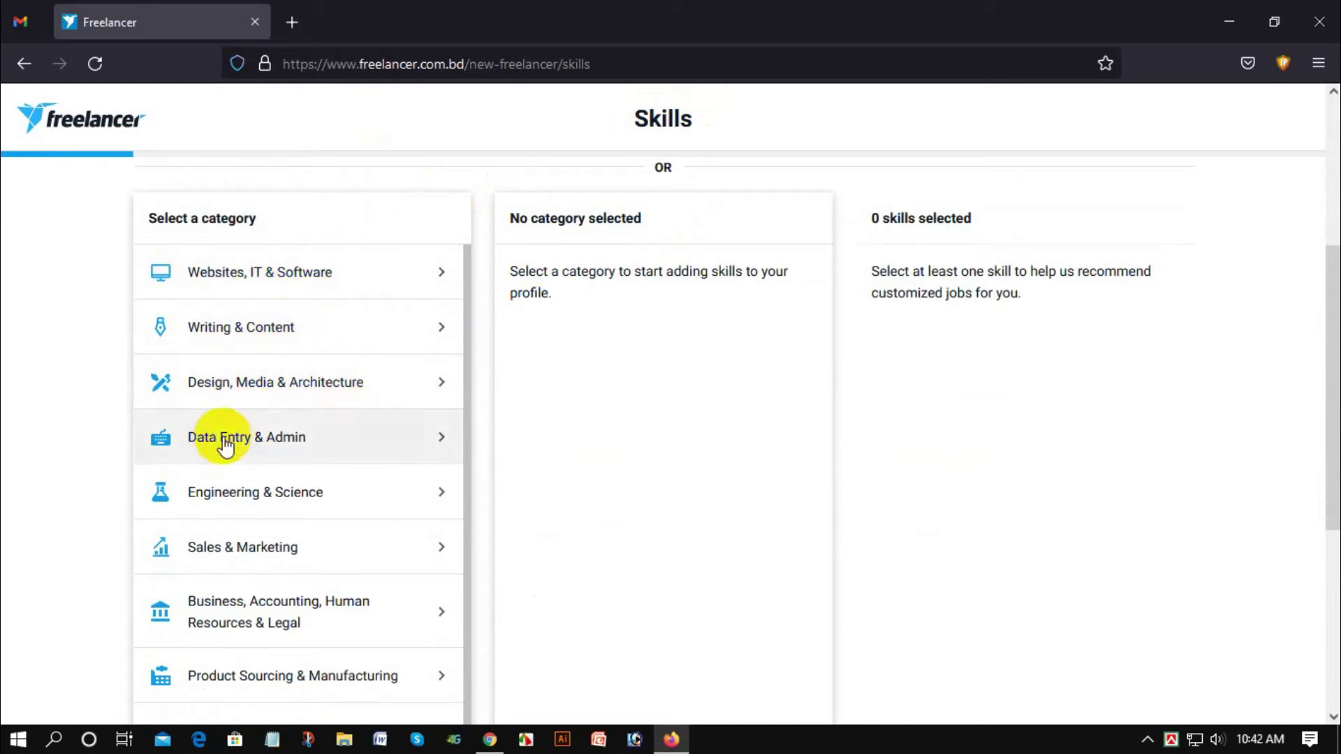
{"action": "scroll", "coordinate": [230, 604], "scroll_direction": "down", "scroll_amount": 2}
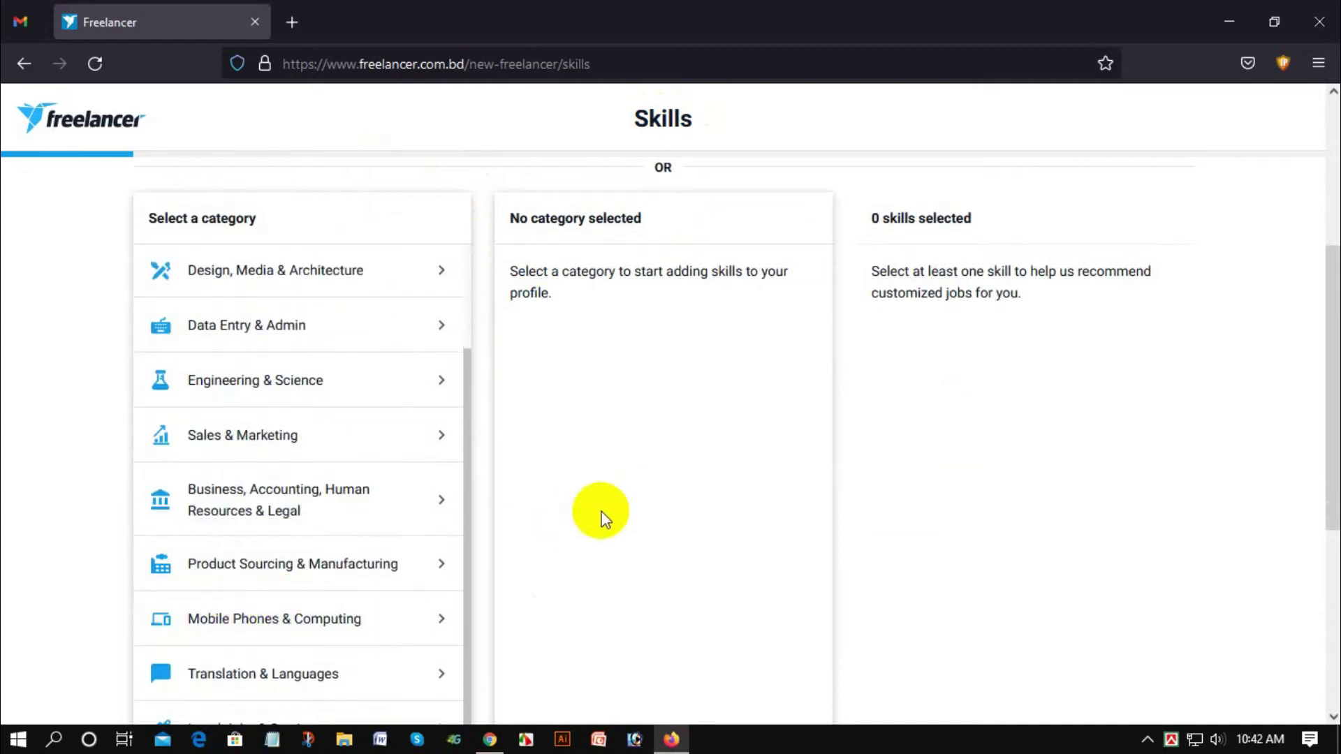
{"action": "scroll", "coordinate": [598, 515], "scroll_direction": "up", "scroll_amount": 3}
{"action": "scroll", "coordinate": [482, 317], "scroll_direction": "down", "scroll_amount": 3}
{"action": "scroll", "coordinate": [314, 438], "scroll_direction": "up", "scroll_amount": 2}
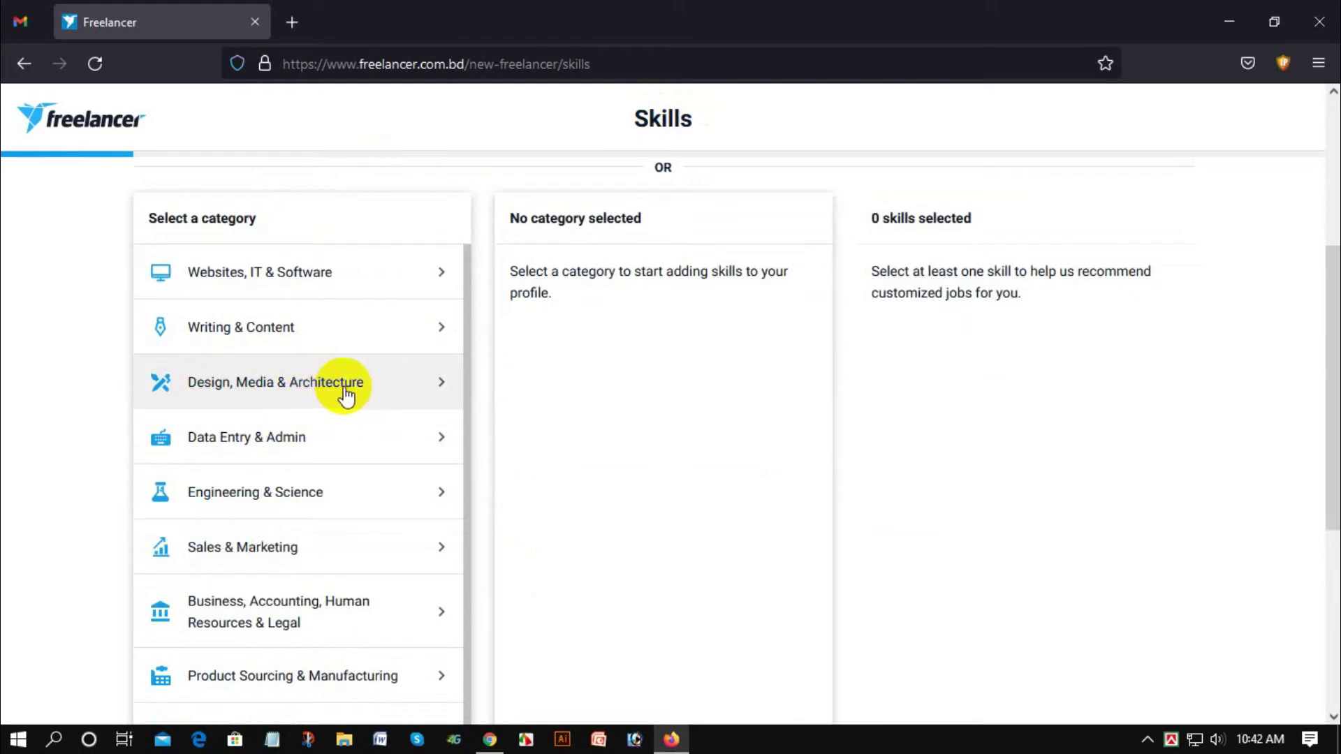
{"action": "left_click", "coordinate": [317, 389]}
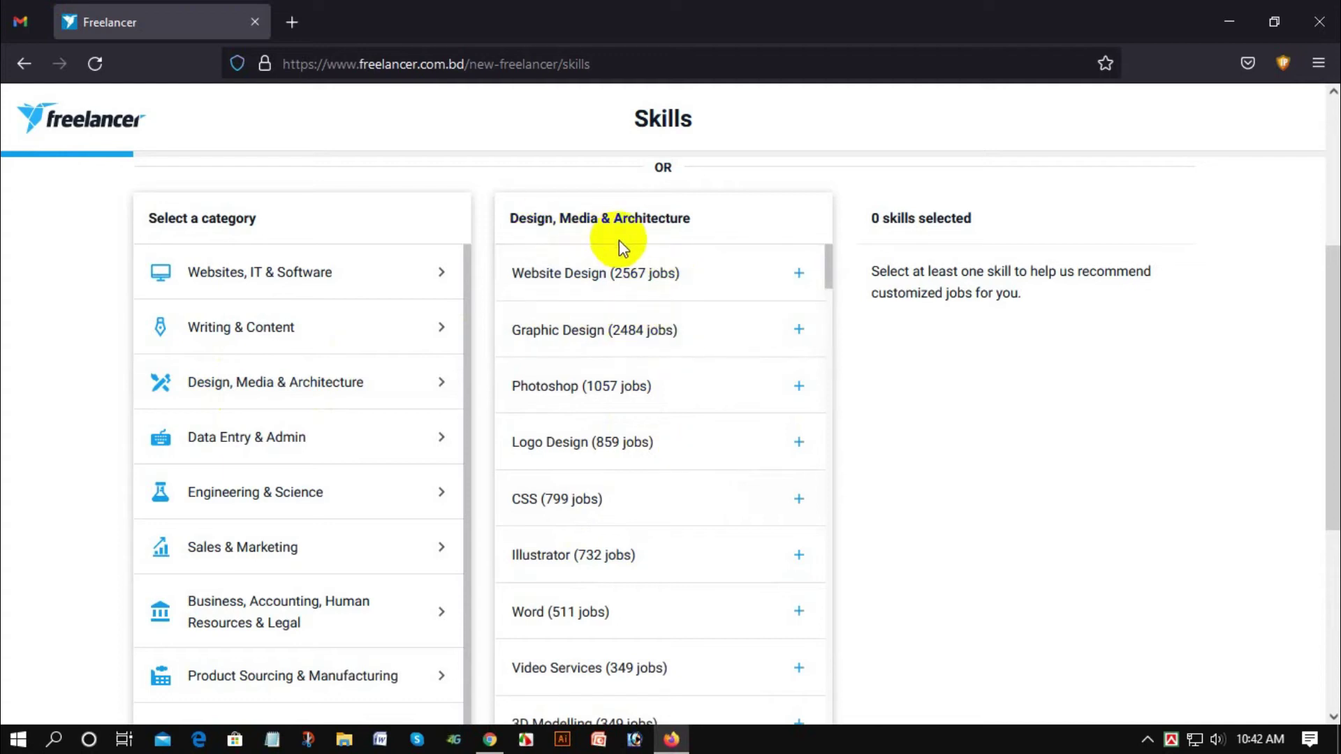
{"action": "scroll", "coordinate": [922, 355], "scroll_direction": "down", "scroll_amount": 2}
{"action": "scroll", "coordinate": [632, 340], "scroll_direction": "up", "scroll_amount": 2}
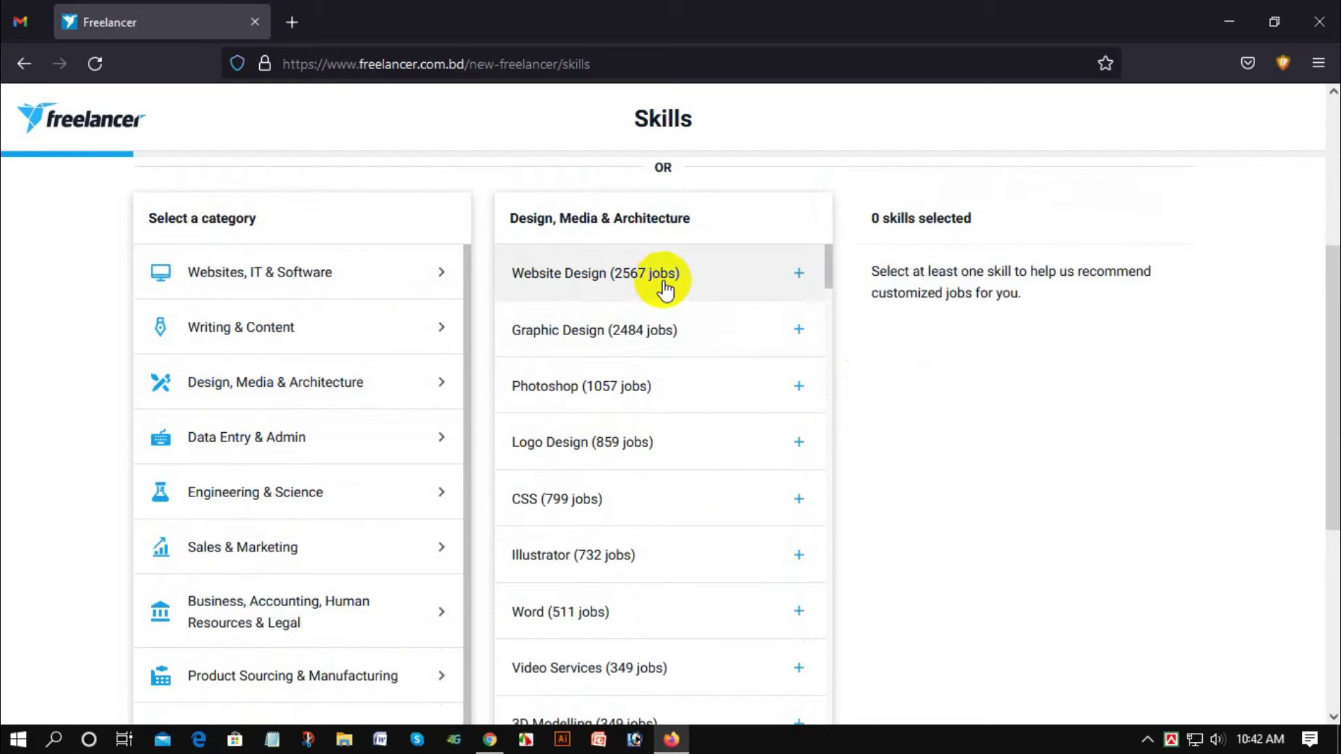
{"action": "scroll", "coordinate": [839, 267], "scroll_direction": "down", "scroll_amount": 2}
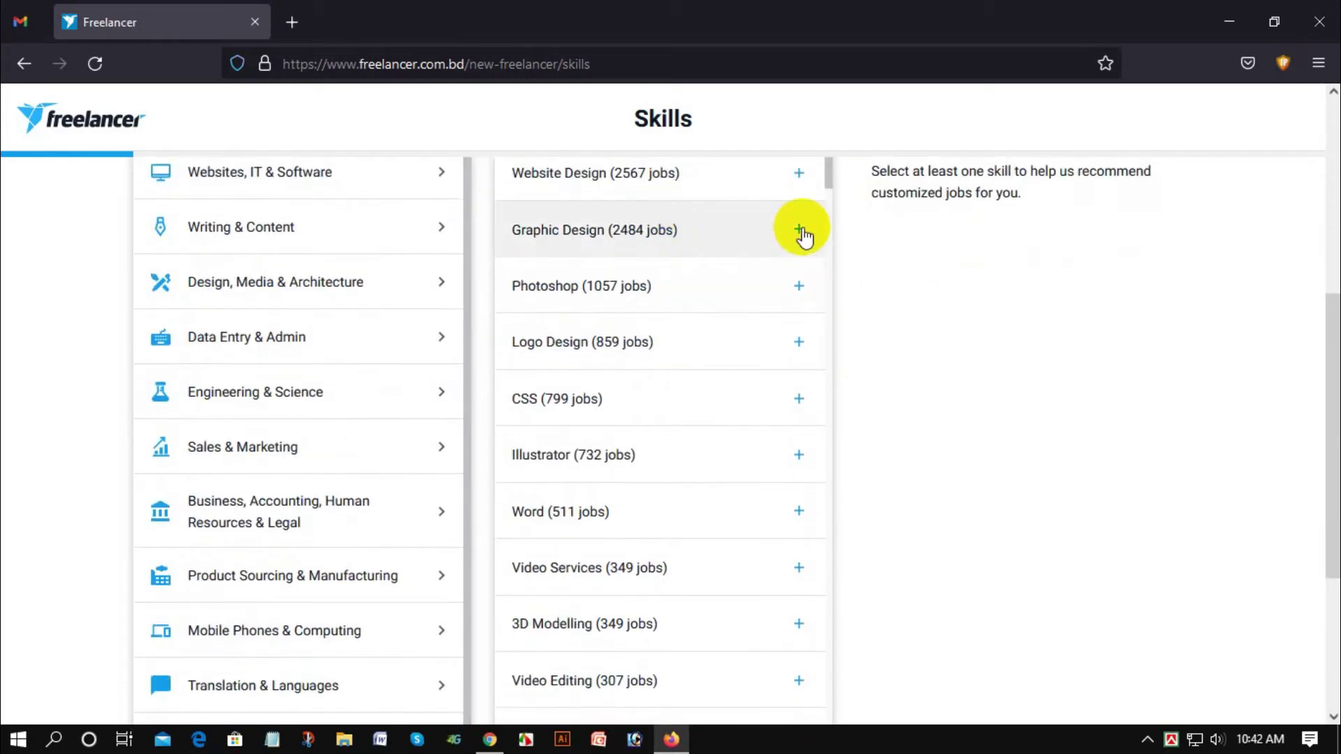
{"action": "scroll", "coordinate": [958, 341], "scroll_direction": "up", "scroll_amount": 3}
{"action": "scroll", "coordinate": [743, 401], "scroll_direction": "down", "scroll_amount": 2}
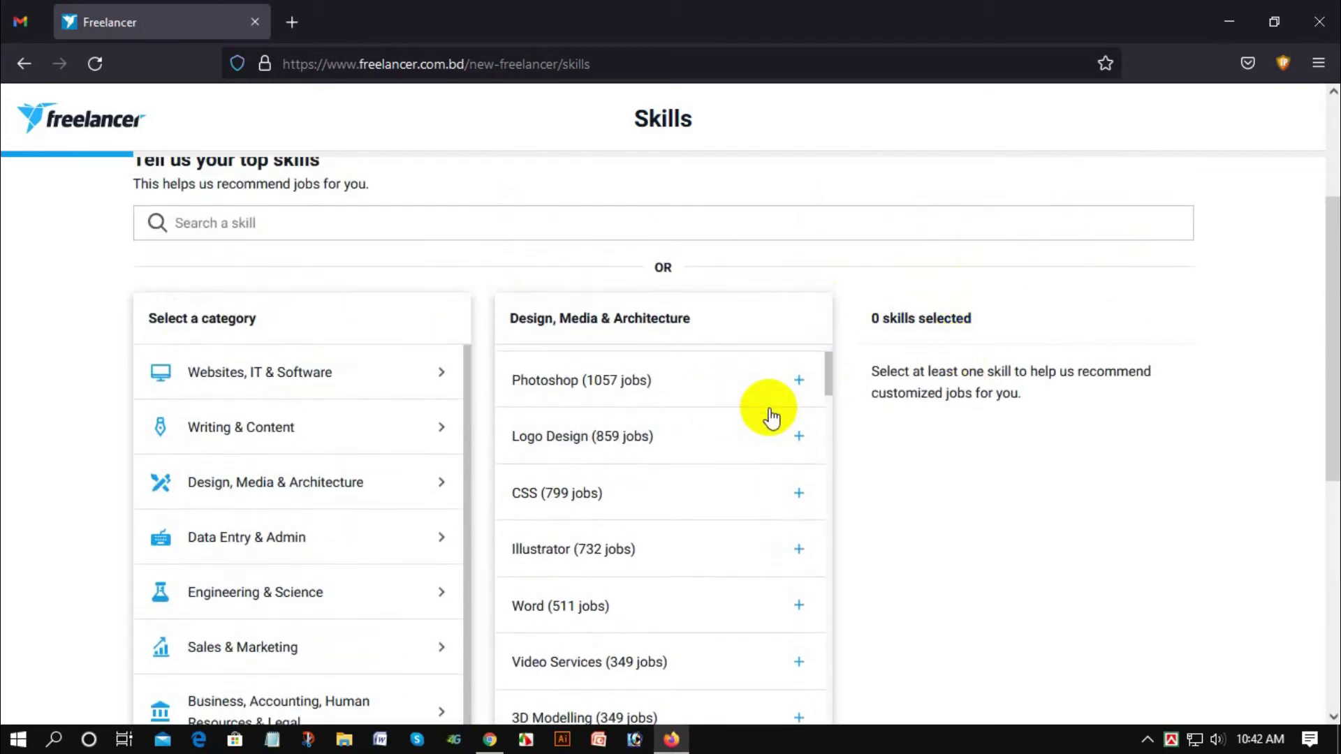
{"action": "scroll", "coordinate": [761, 420], "scroll_direction": "up", "scroll_amount": 2}
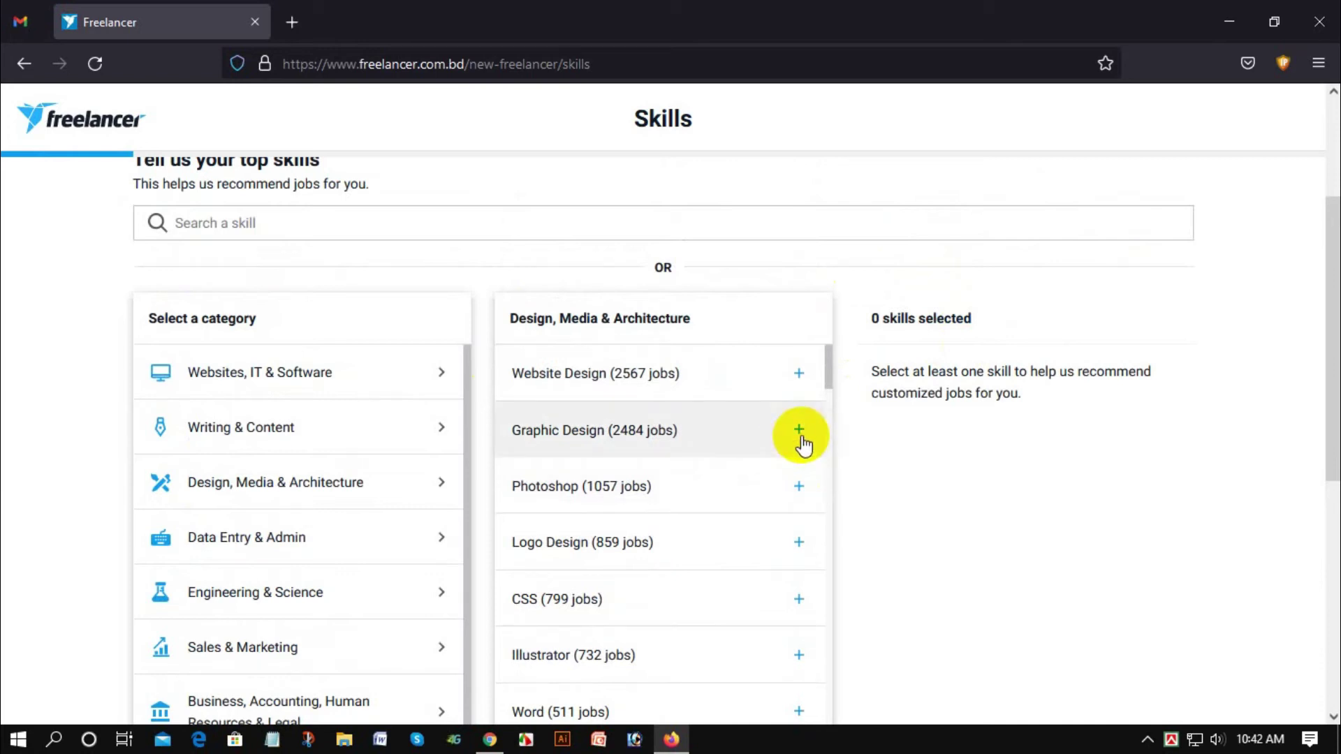
{"action": "left_click", "coordinate": [800, 431]}
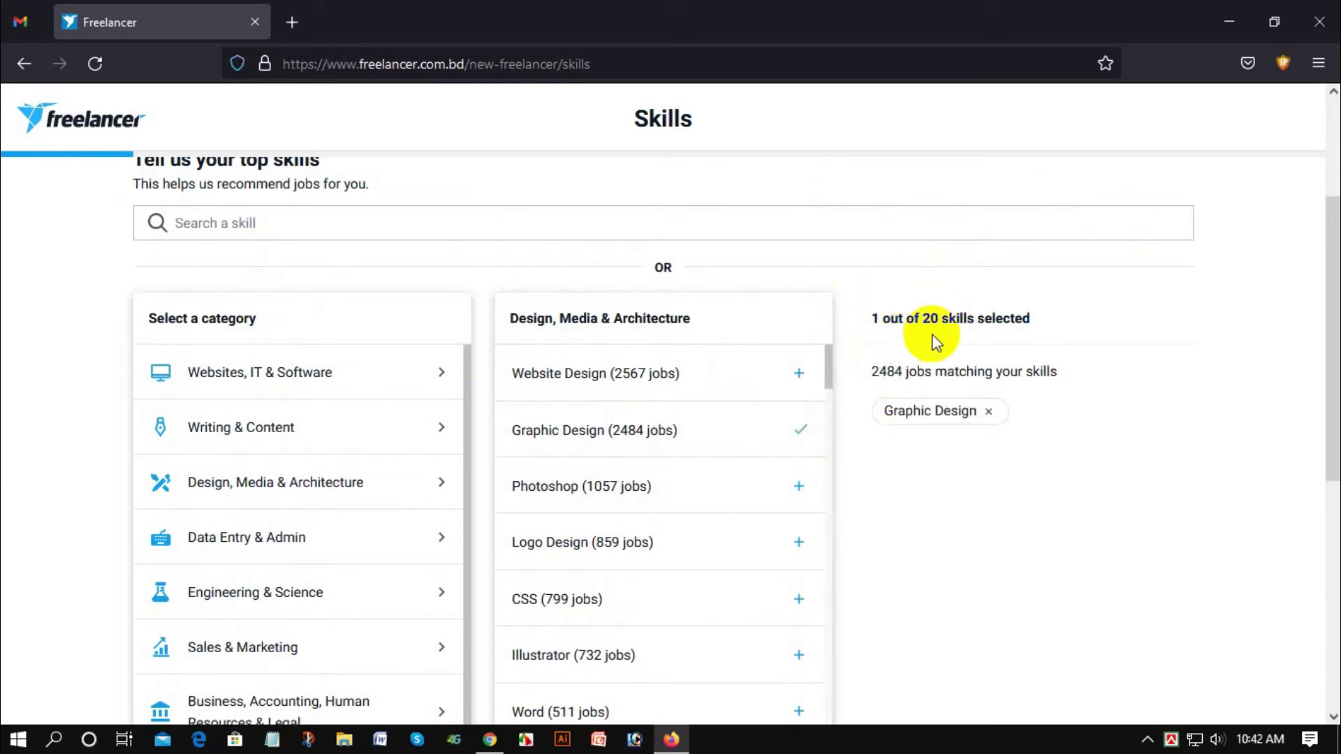
Step: Add Photoshop and Logo Design to the profile skills
{"action": "mouse_move", "coordinate": [912, 326]}
{"action": "left_mouse_down"}
{"action": "mouse_move", "coordinate": [880, 322]}
{"action": "mouse_move", "coordinate": [931, 311]}
{"action": "left_mouse_up"}
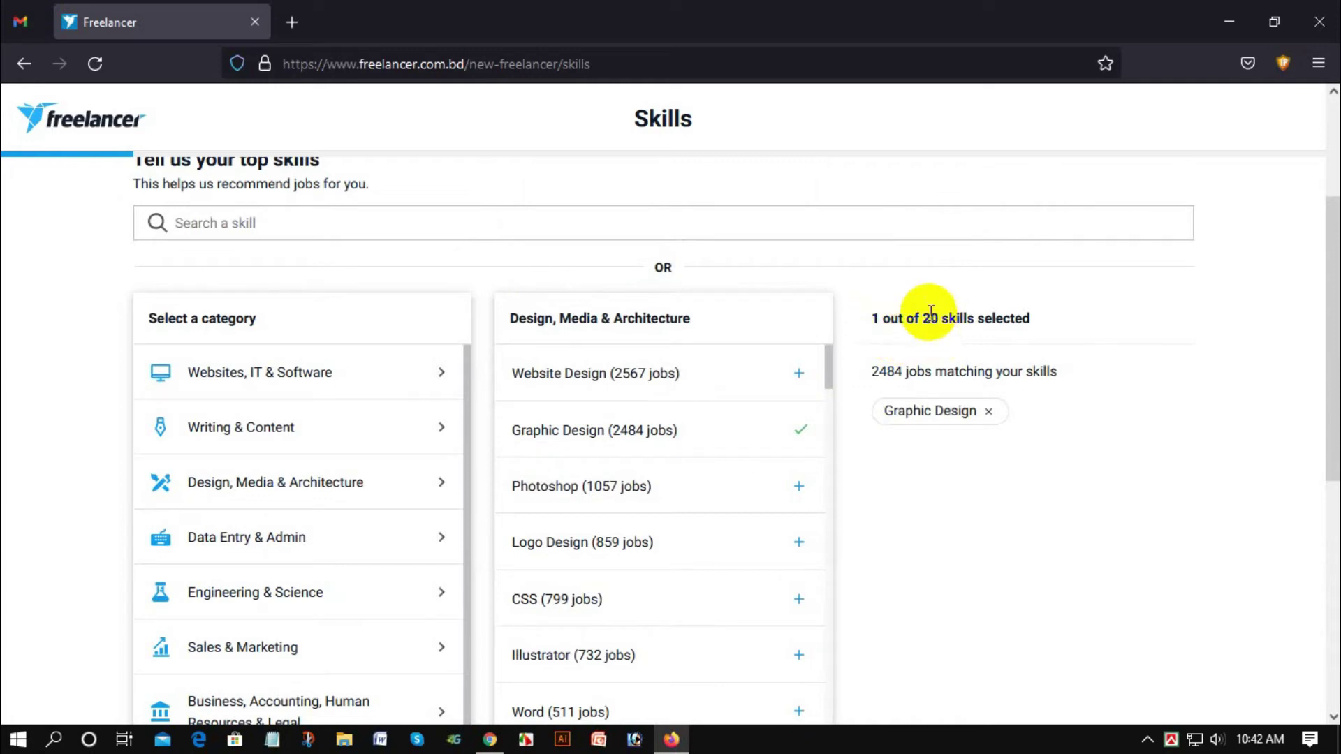
{"action": "left_click", "coordinate": [899, 473]}
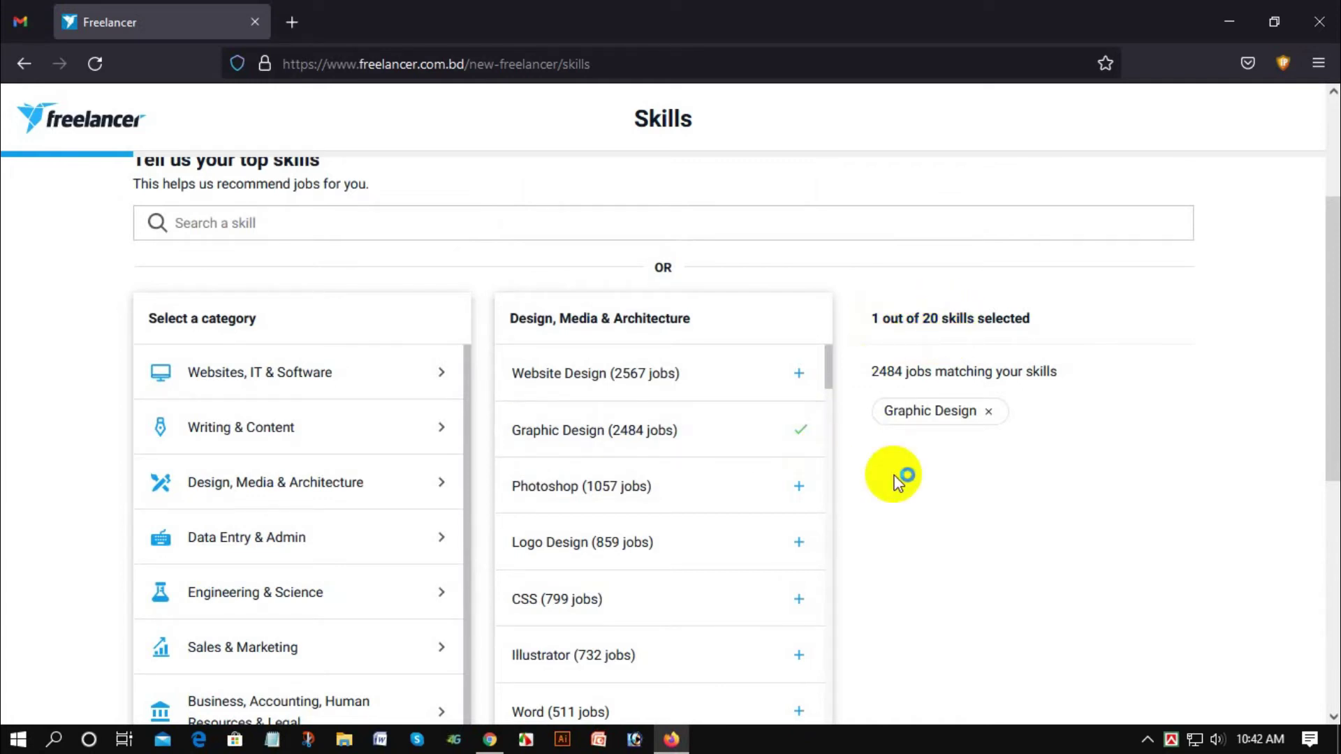
{"action": "scroll", "coordinate": [839, 419], "scroll_direction": "down", "scroll_amount": 2}
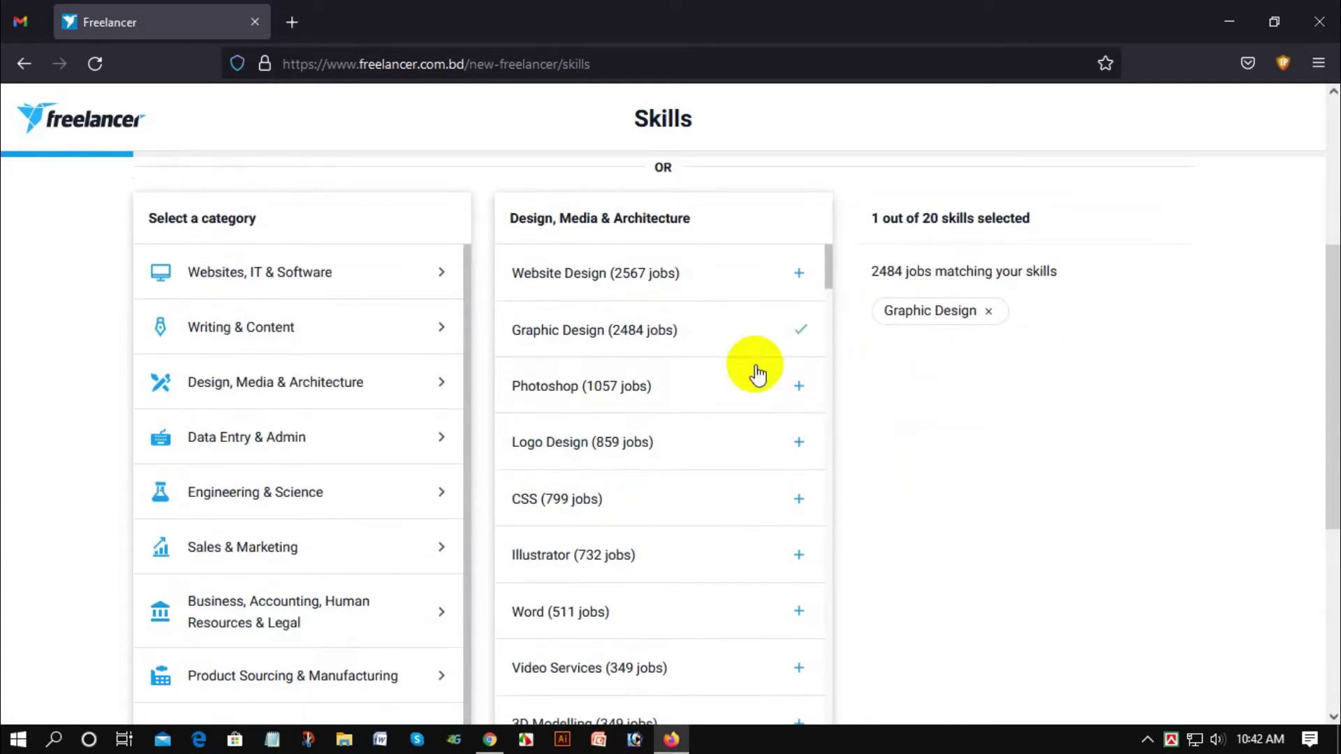
{"action": "left_click", "coordinate": [800, 395]}
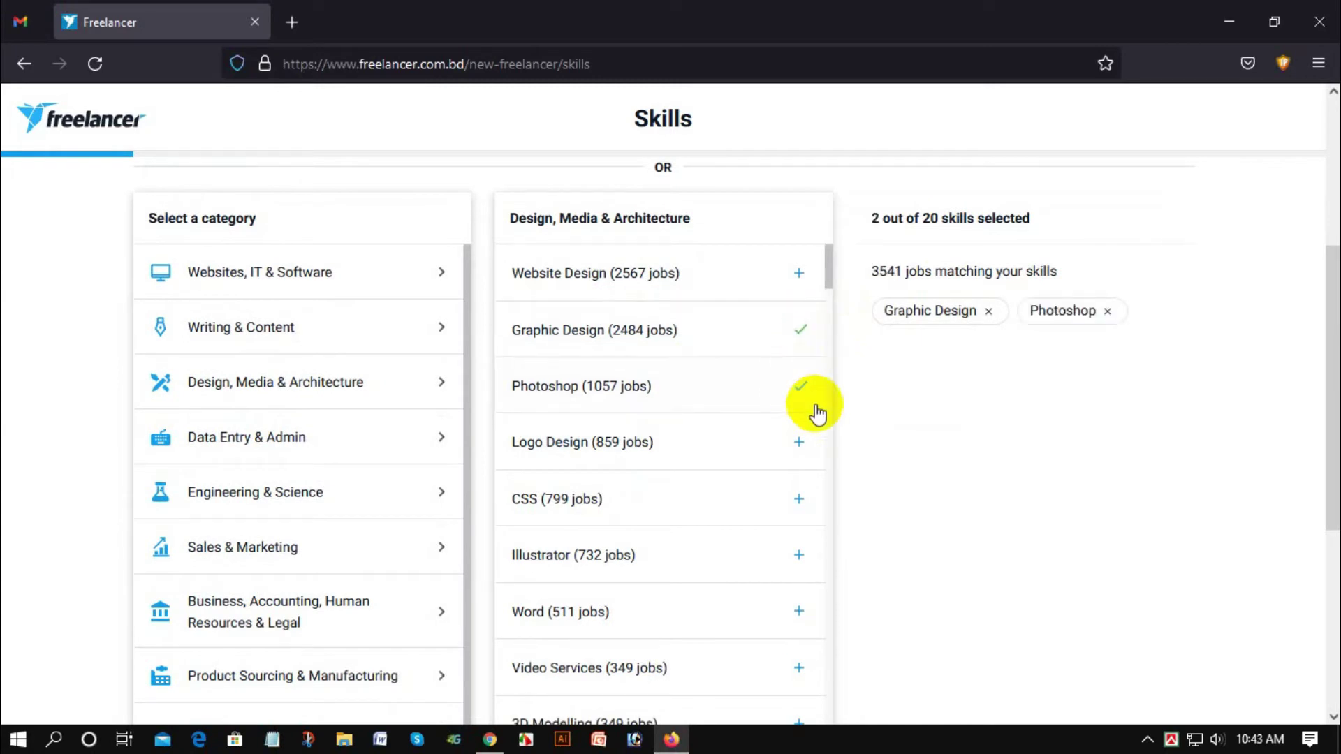
{"action": "scroll", "coordinate": [888, 398], "scroll_direction": "down", "scroll_amount": 2}
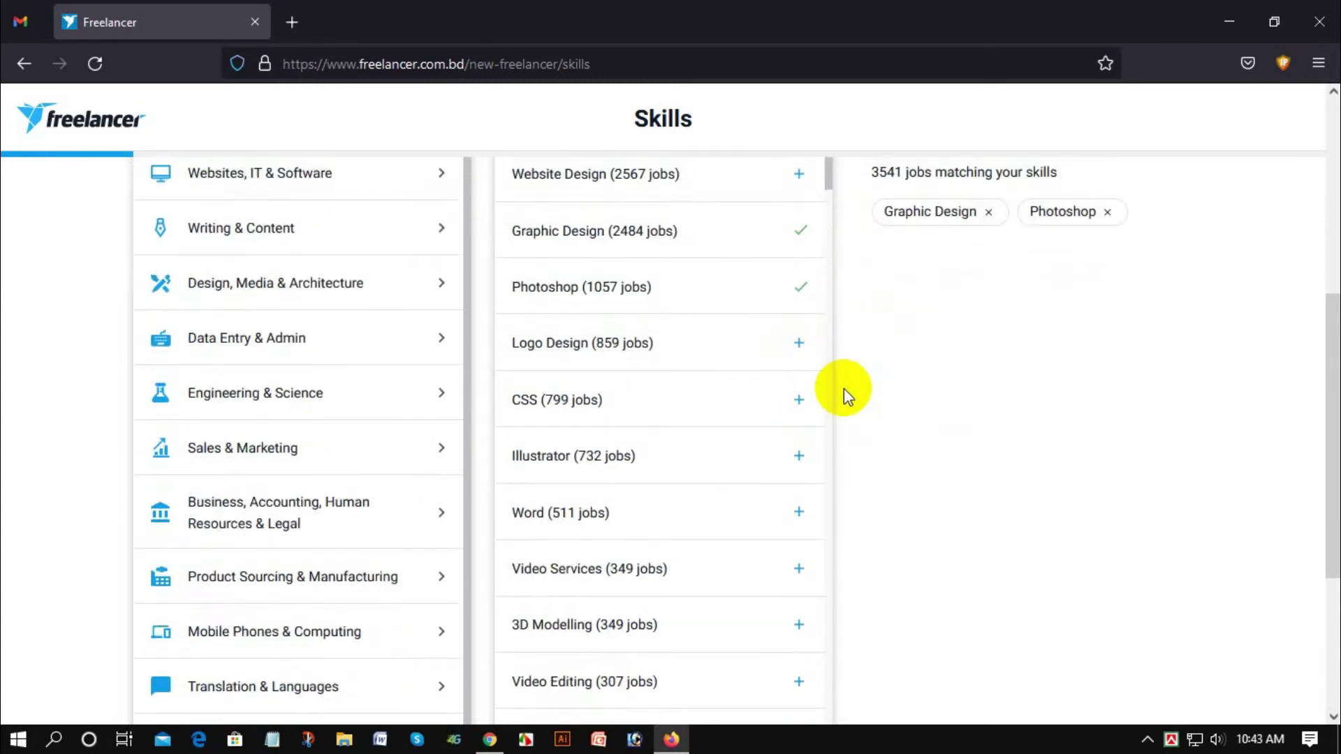
{"action": "left_click", "coordinate": [800, 342]}
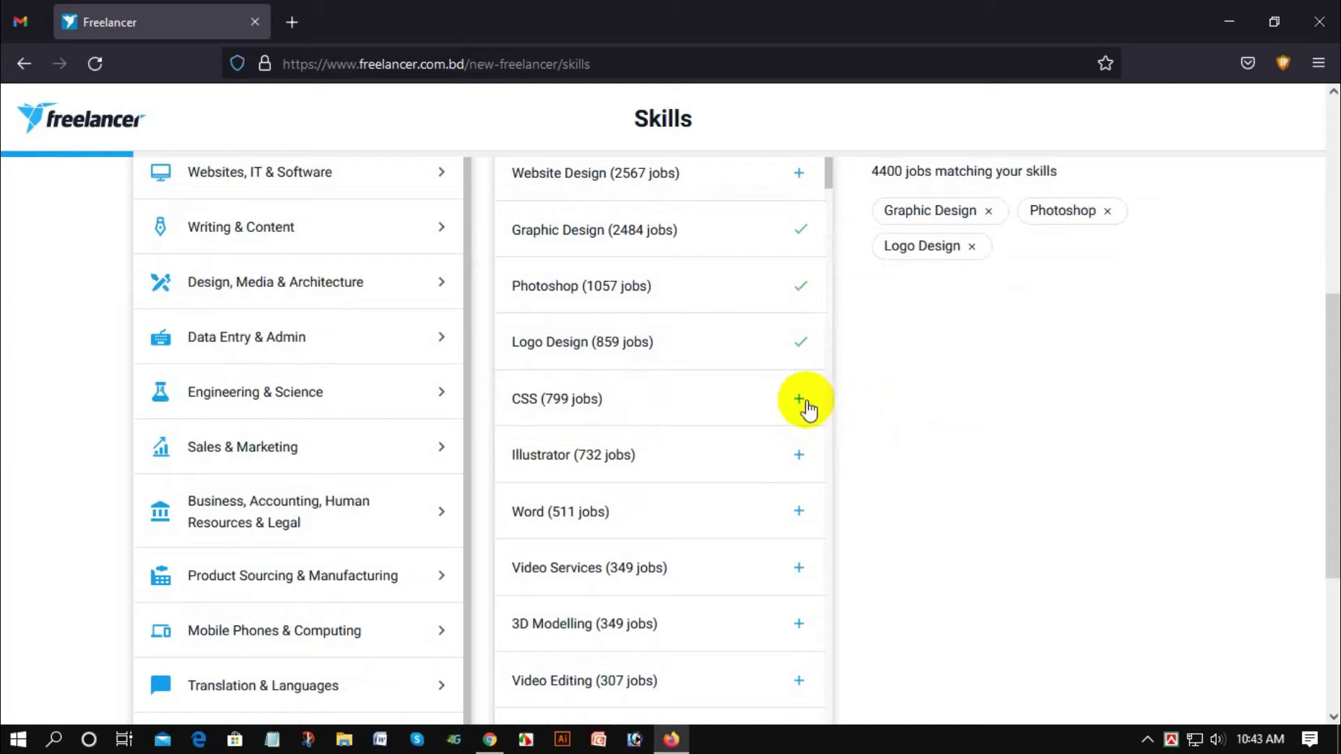
Step: Add Video Editing, After Effects and Photoshop Design to the profile skills
{"action": "scroll", "coordinate": [723, 321], "scroll_direction": "down", "scroll_amount": 2}
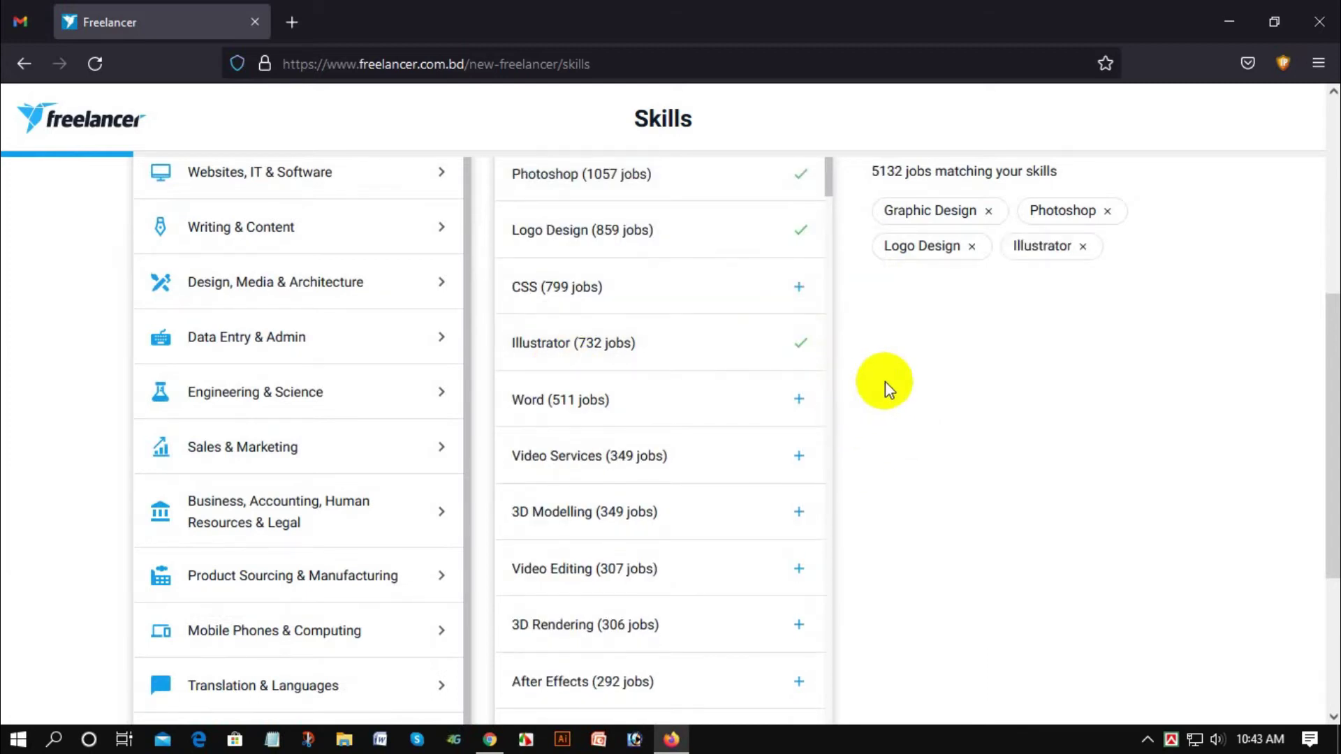
{"action": "scroll", "coordinate": [859, 388], "scroll_direction": "down", "scroll_amount": 2}
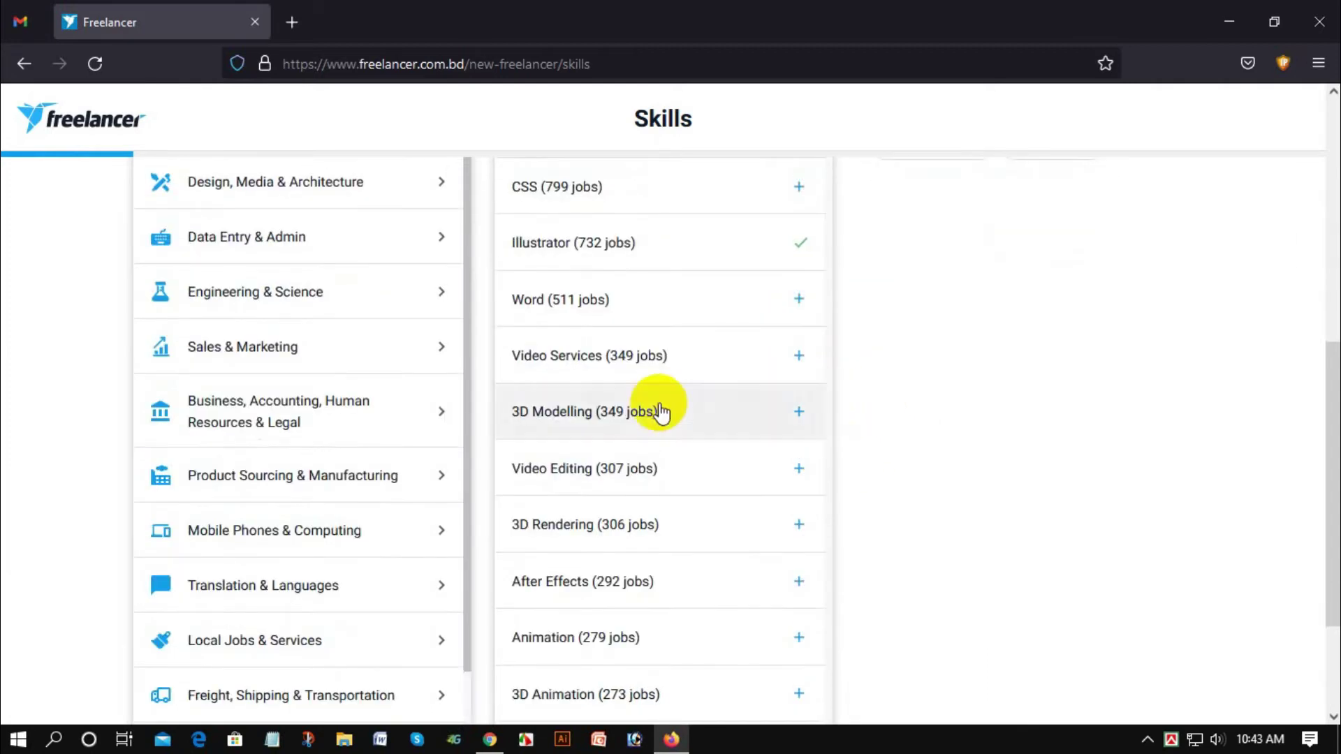
{"action": "left_click", "coordinate": [796, 470]}
{"action": "scroll", "coordinate": [782, 514], "scroll_direction": "down", "scroll_amount": 2}
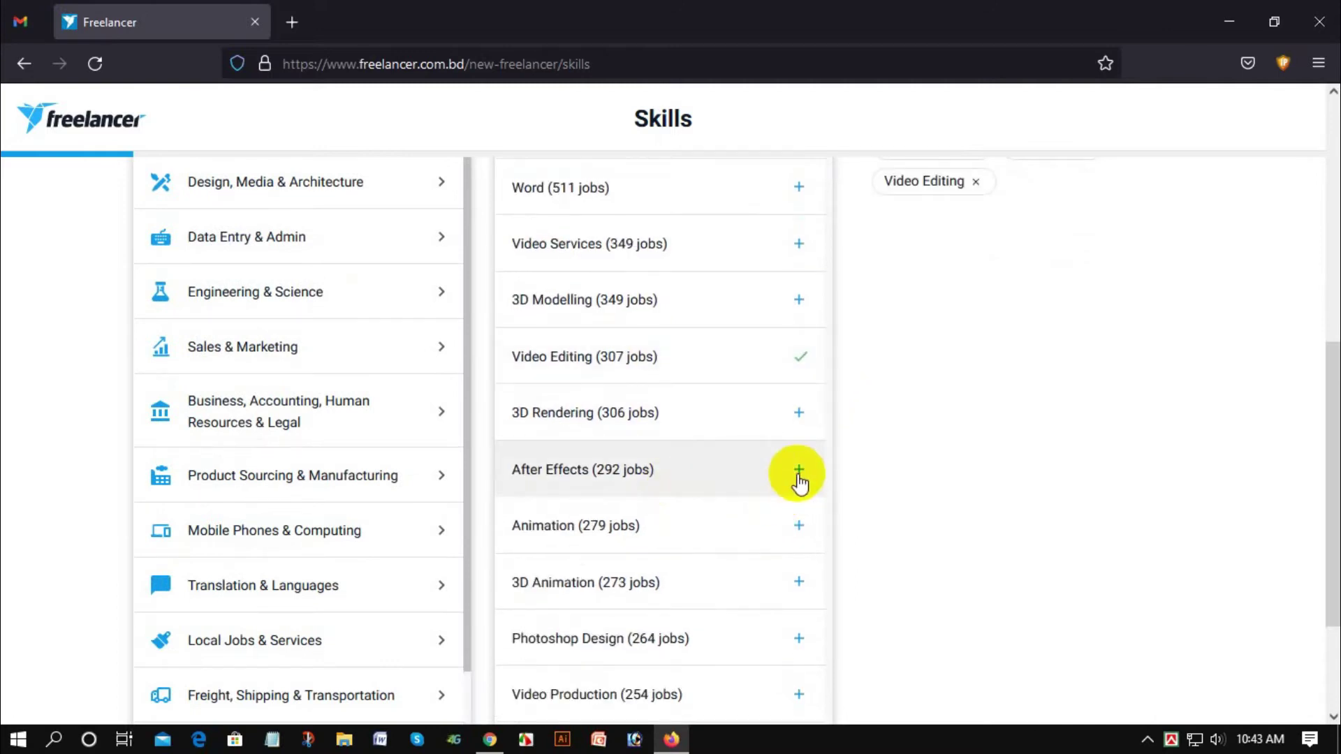
{"action": "left_click", "coordinate": [799, 472]}
{"action": "scroll", "coordinate": [873, 454], "scroll_direction": "down", "scroll_amount": 3}
{"action": "left_click", "coordinate": [799, 470]}
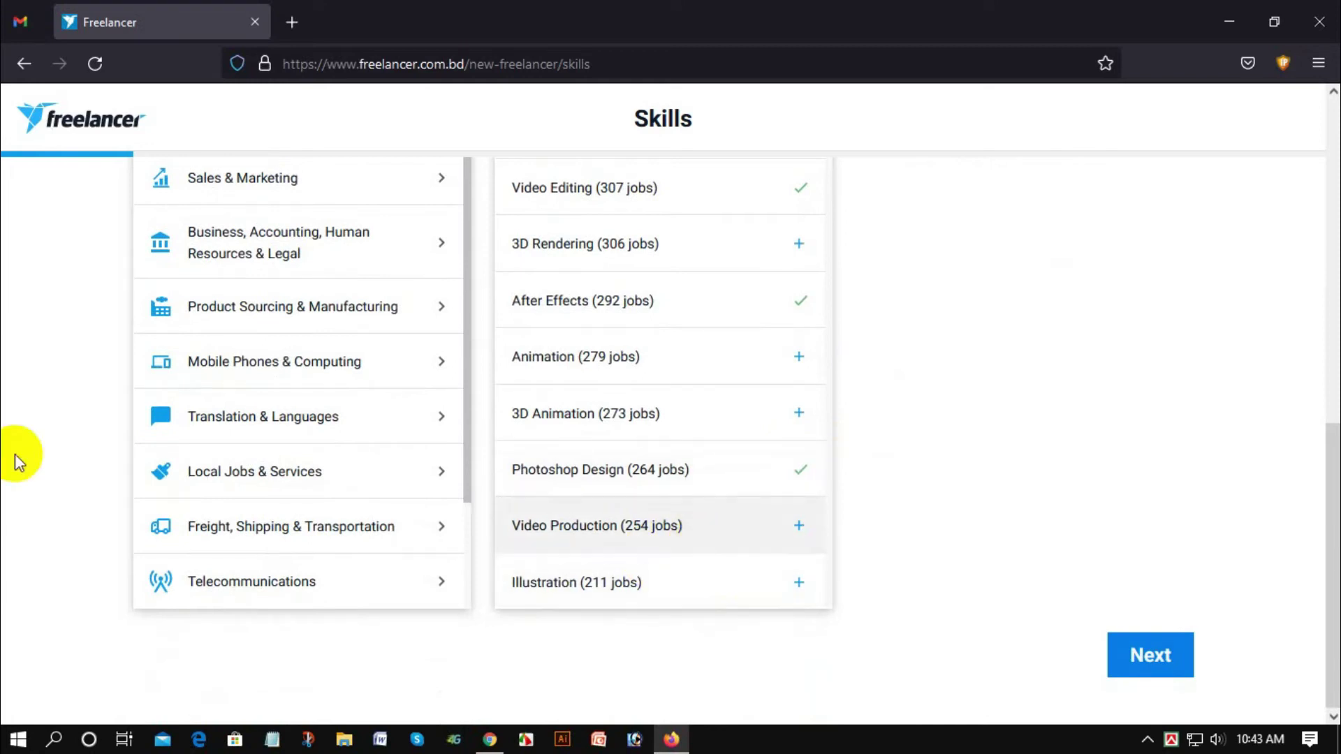
{"action": "scroll", "coordinate": [234, 350], "scroll_direction": "up", "scroll_amount": 3}
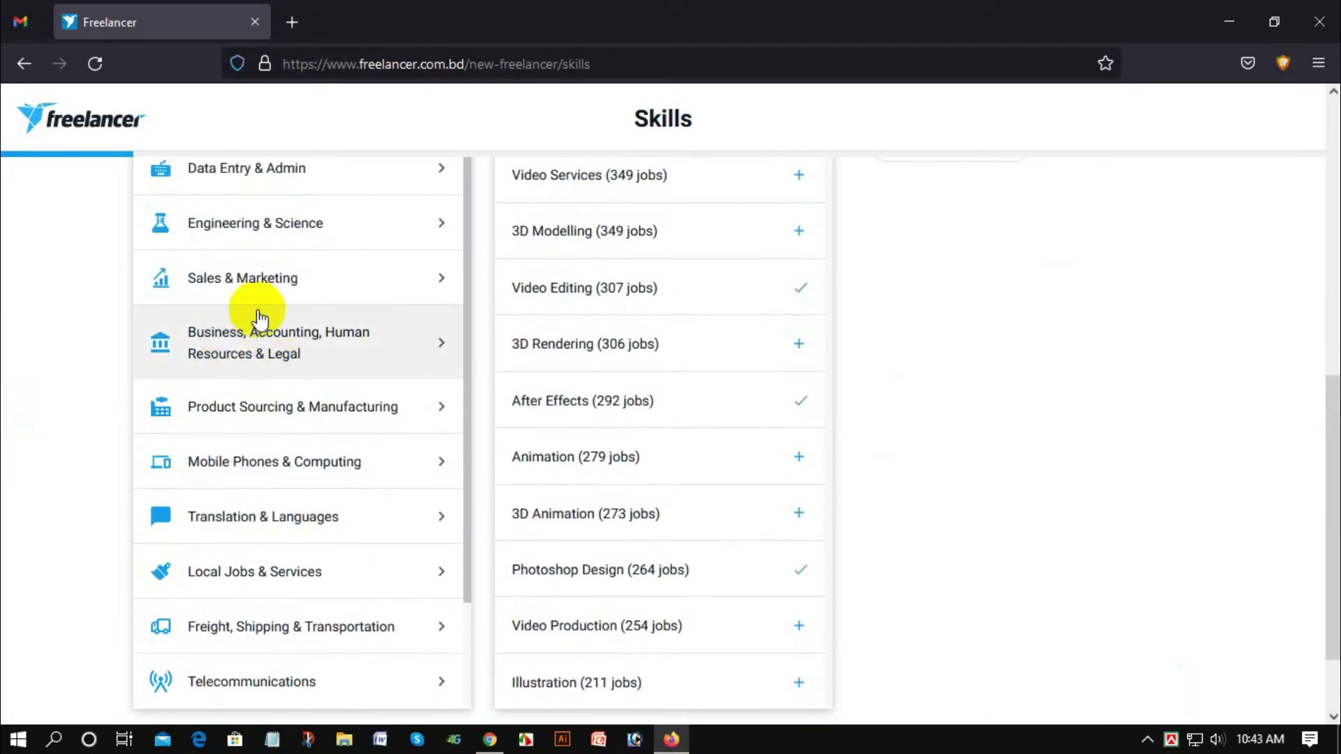
{"action": "scroll", "coordinate": [359, 354], "scroll_direction": "up", "scroll_amount": 3}
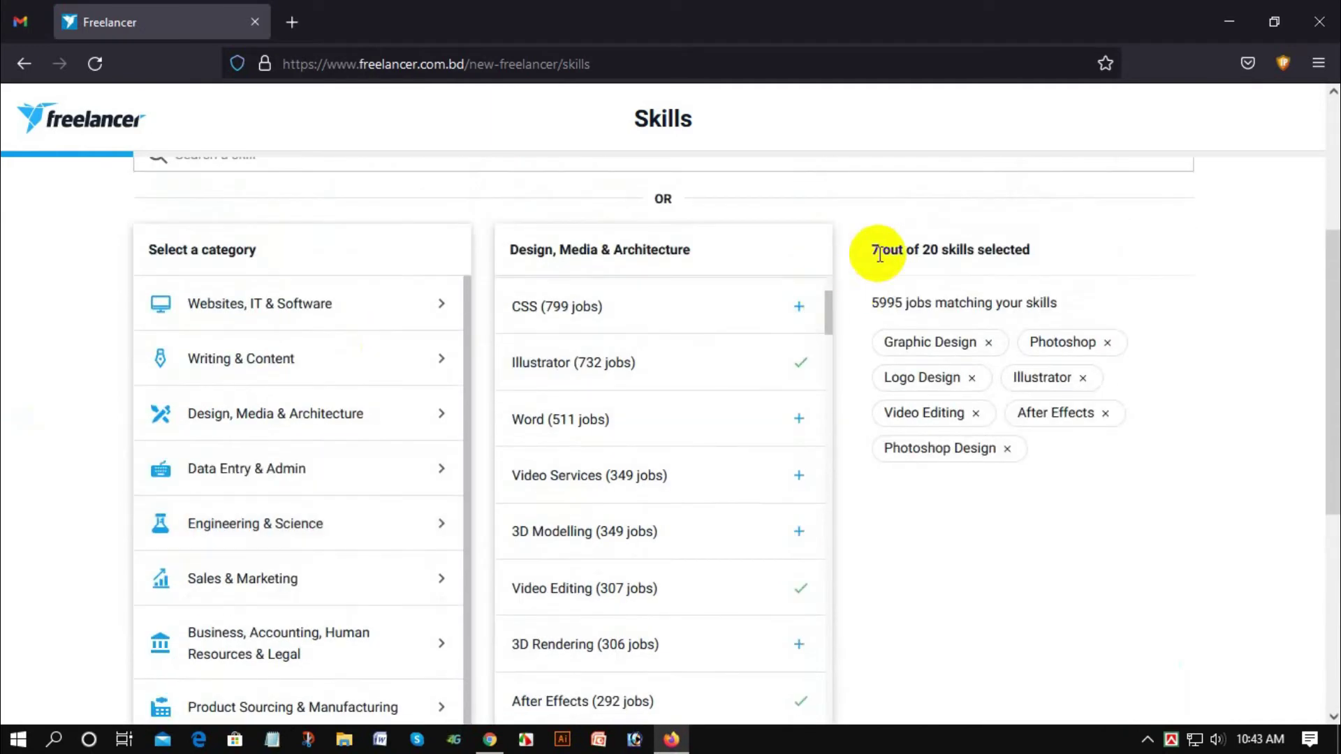
{"action": "left_click_drag", "start_coordinate": [865, 254], "coordinate": [978, 250]}
{"action": "left_click", "coordinate": [915, 246]}
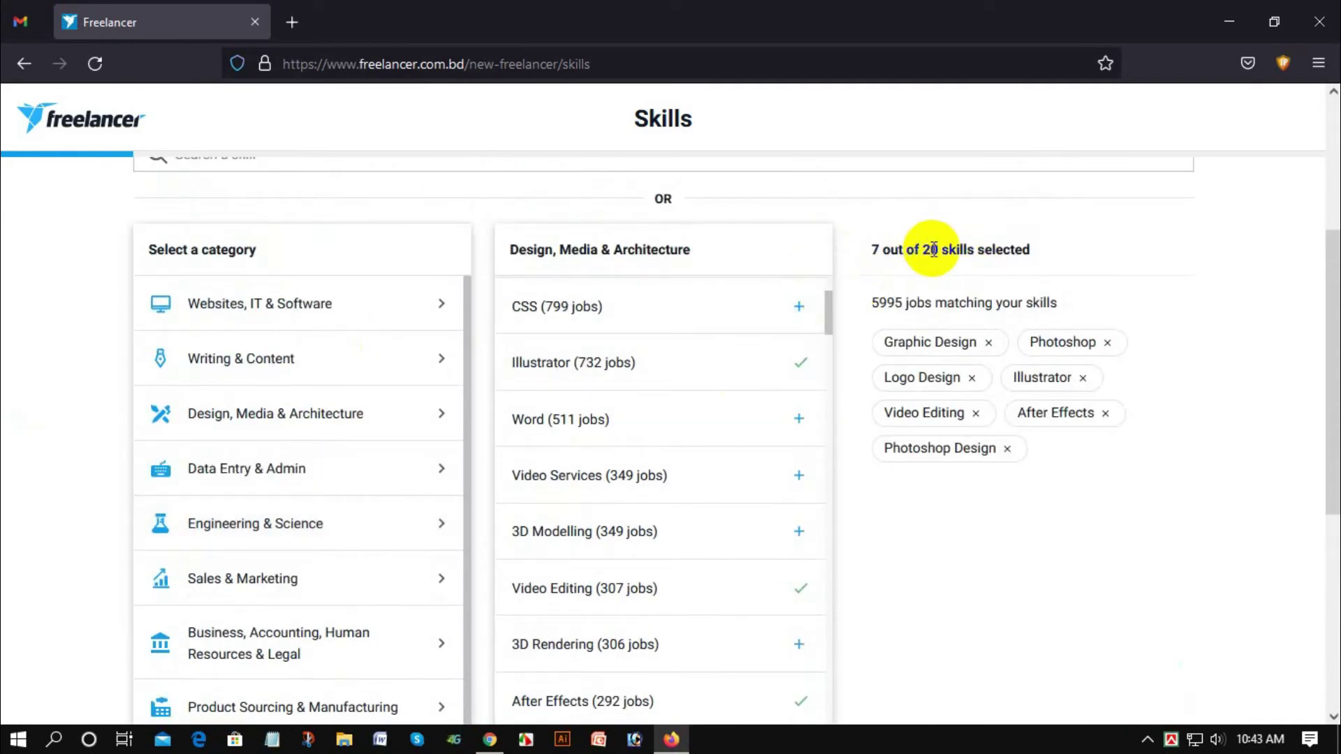
{"action": "scroll", "coordinate": [859, 264], "scroll_direction": "down", "scroll_amount": 6}
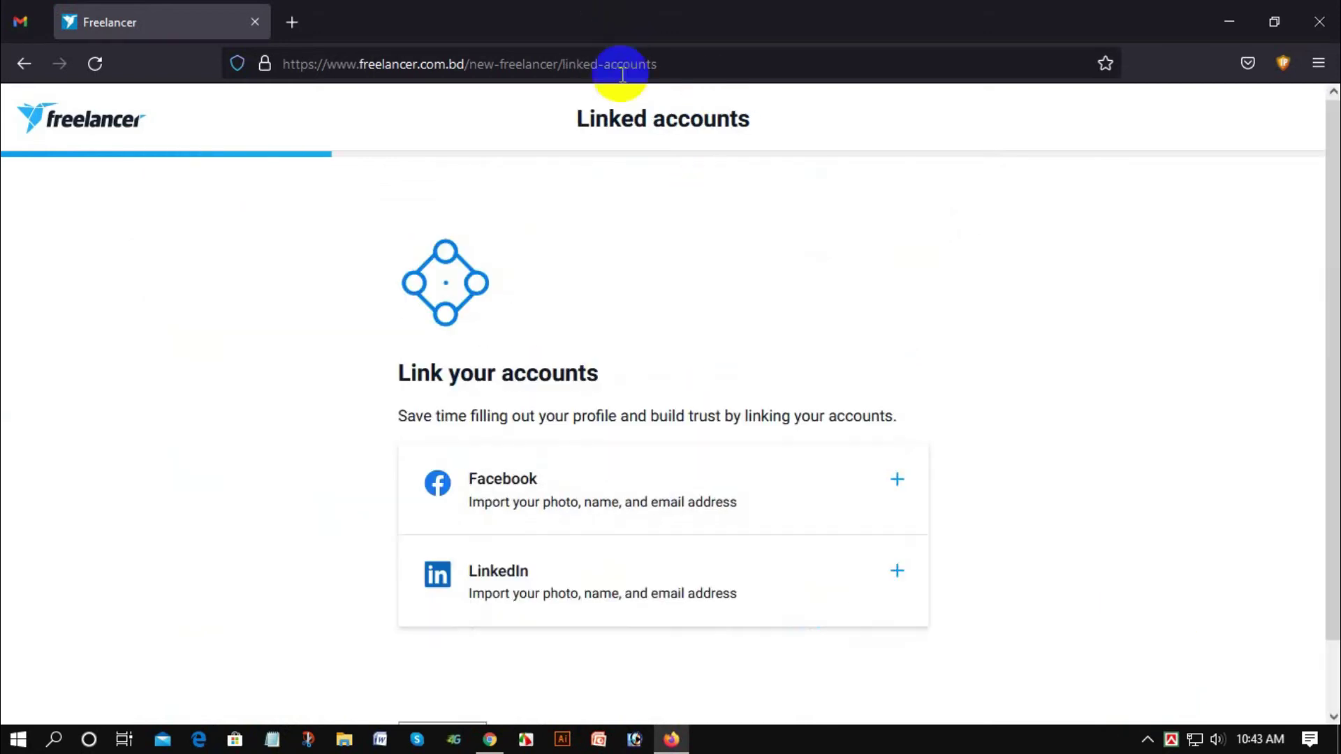
Step: Start linking a Facebook account, then close the Facebook login window without linking
{"action": "scroll", "coordinate": [612, 234], "scroll_direction": "down", "scroll_amount": 1}
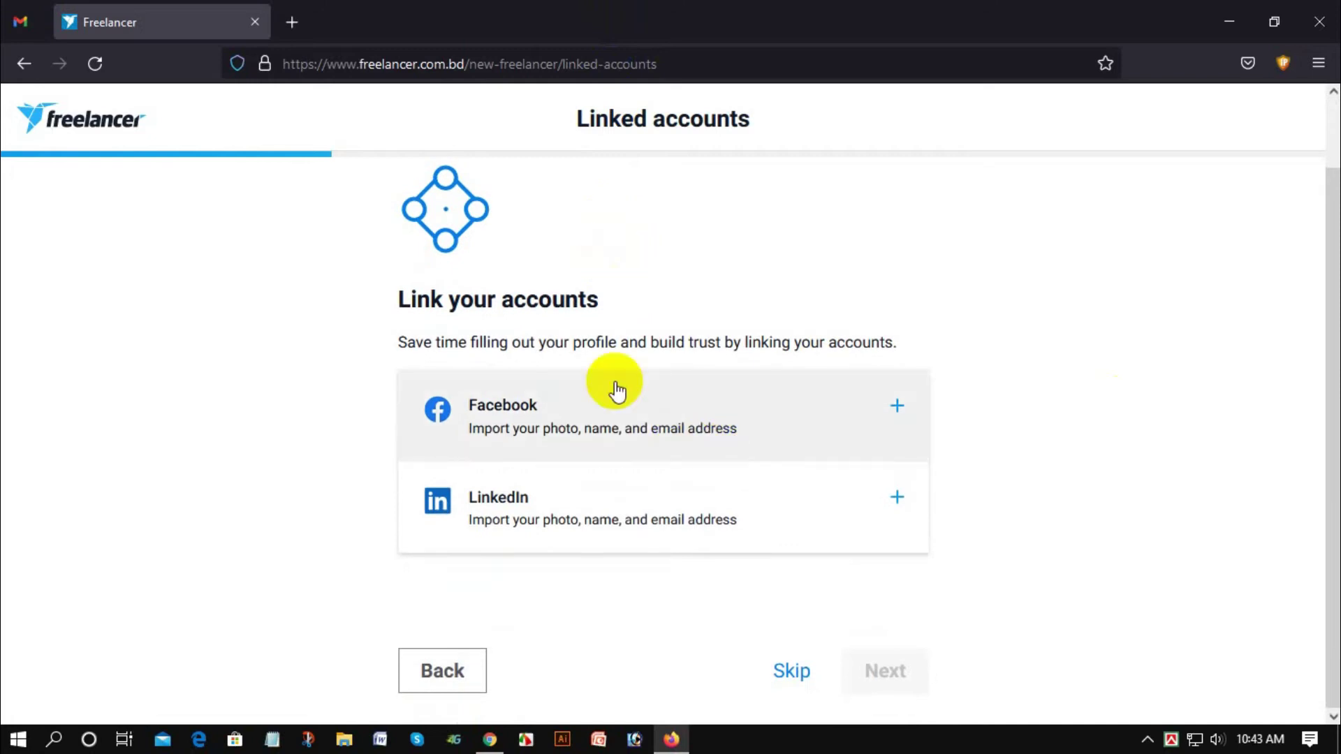
{"action": "scroll", "coordinate": [600, 391], "scroll_direction": "up", "scroll_amount": 1}
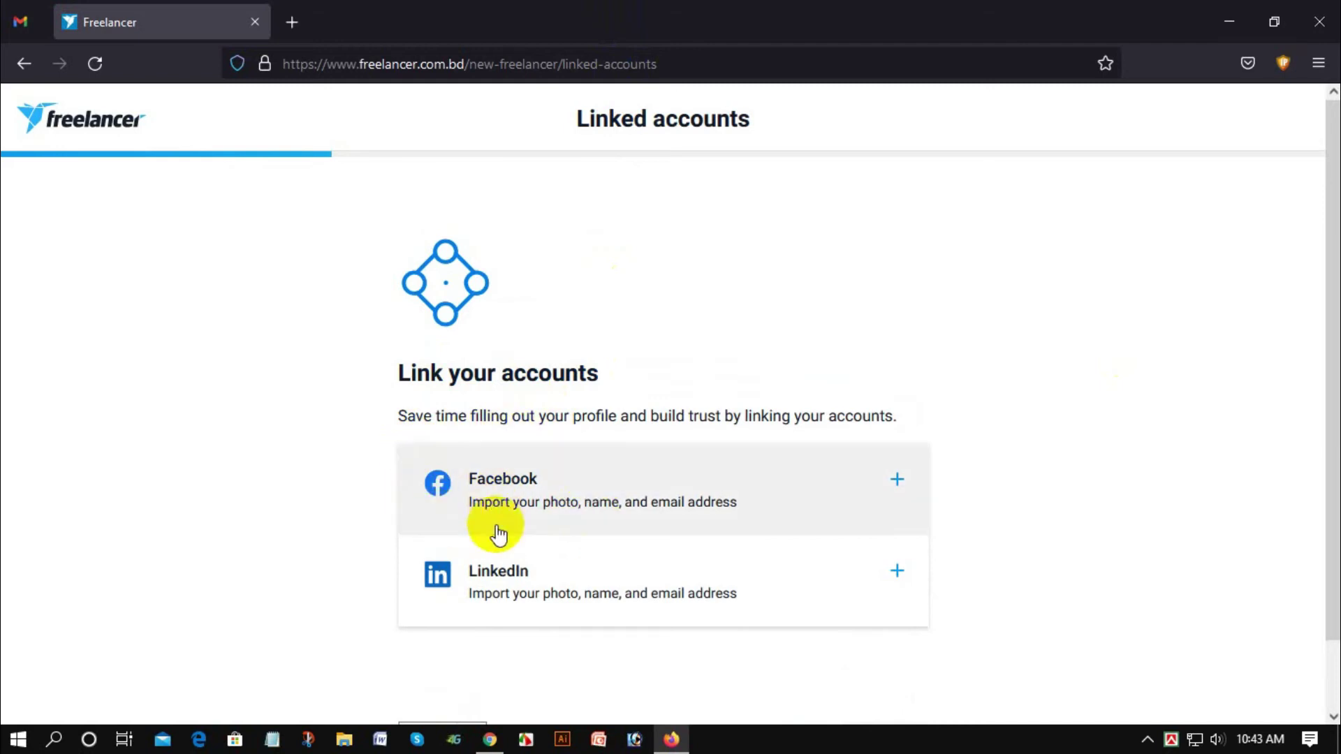
{"action": "scroll", "coordinate": [480, 474], "scroll_direction": "down", "scroll_amount": 1}
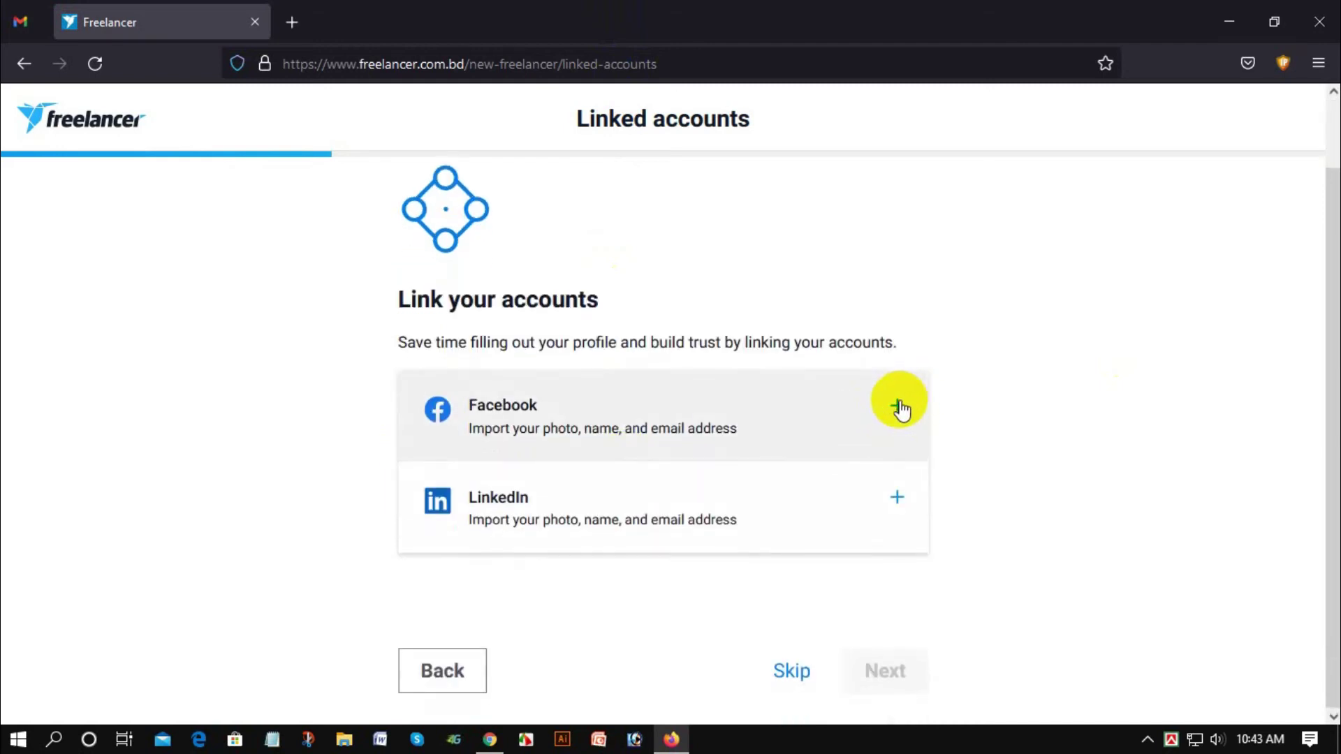
{"action": "left_click", "coordinate": [904, 405]}
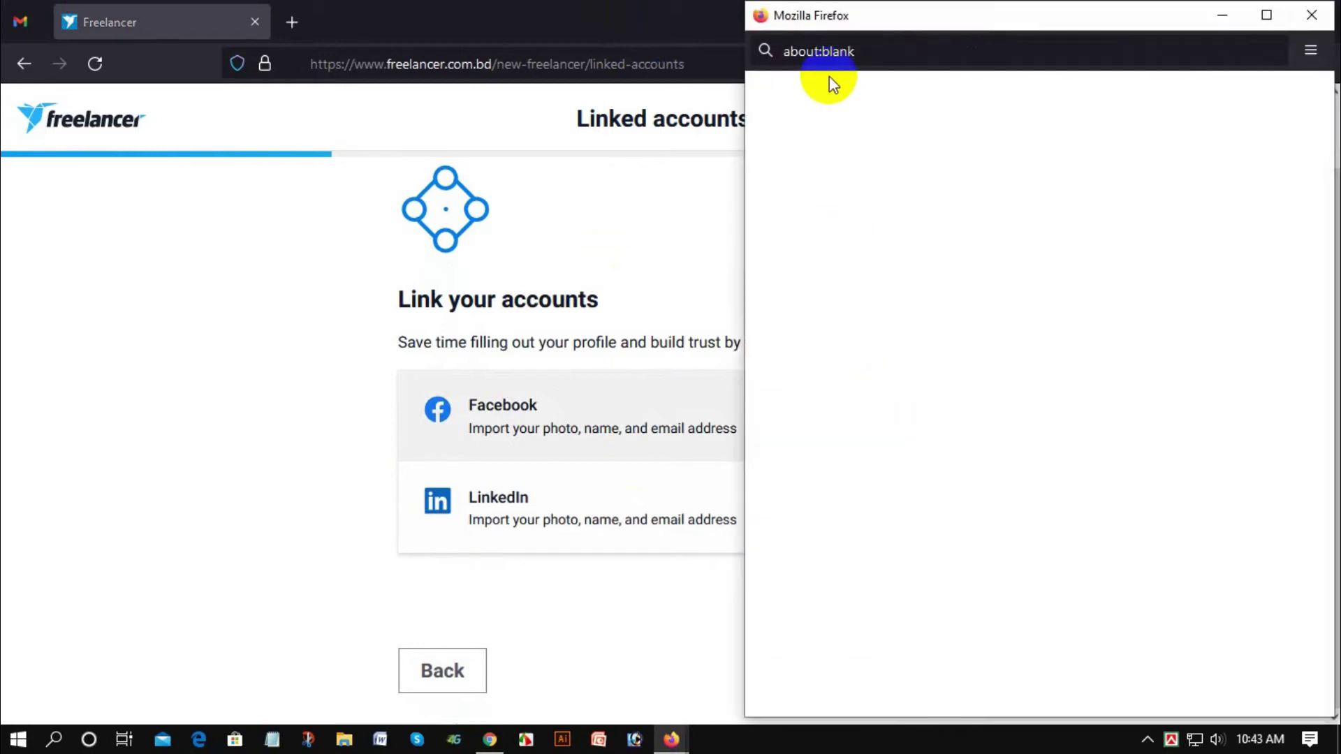
{"action": "left_click_drag", "start_coordinate": [882, 21], "coordinate": [642, 30]}
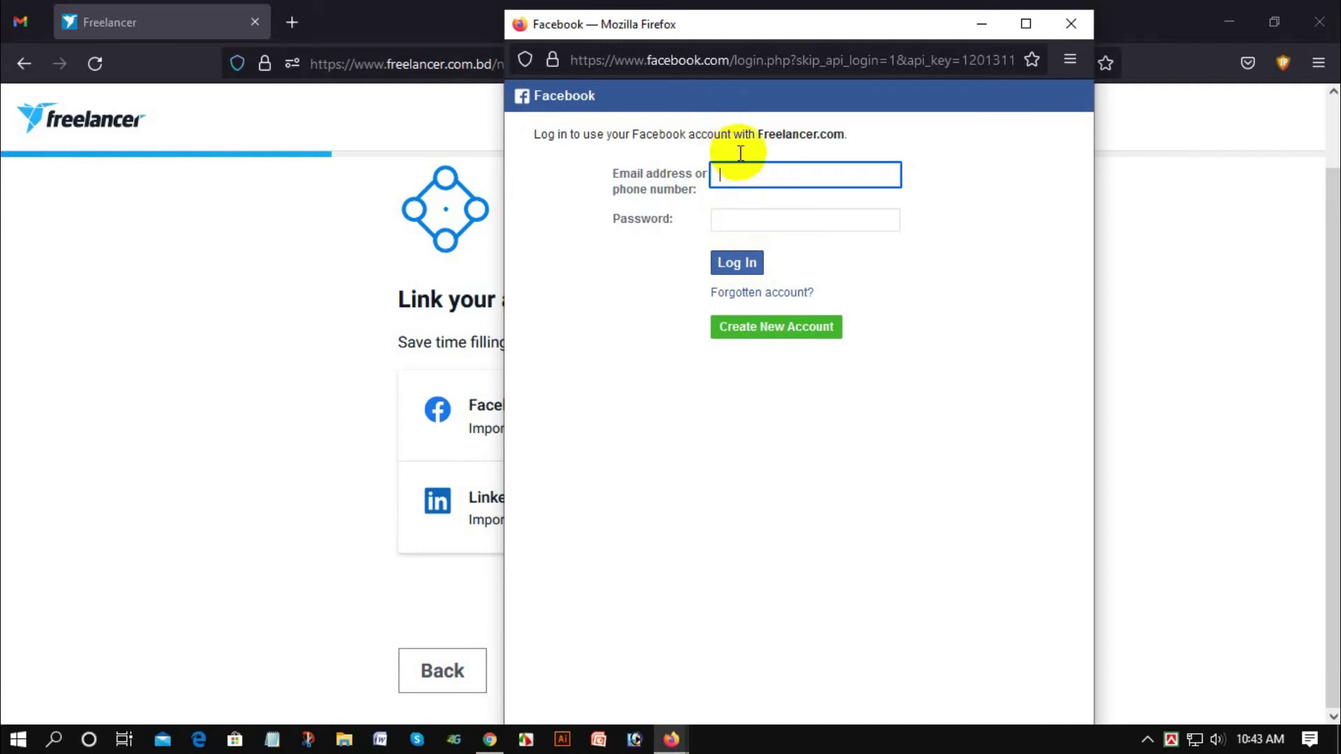
{"action": "left_click", "coordinate": [1071, 24]}
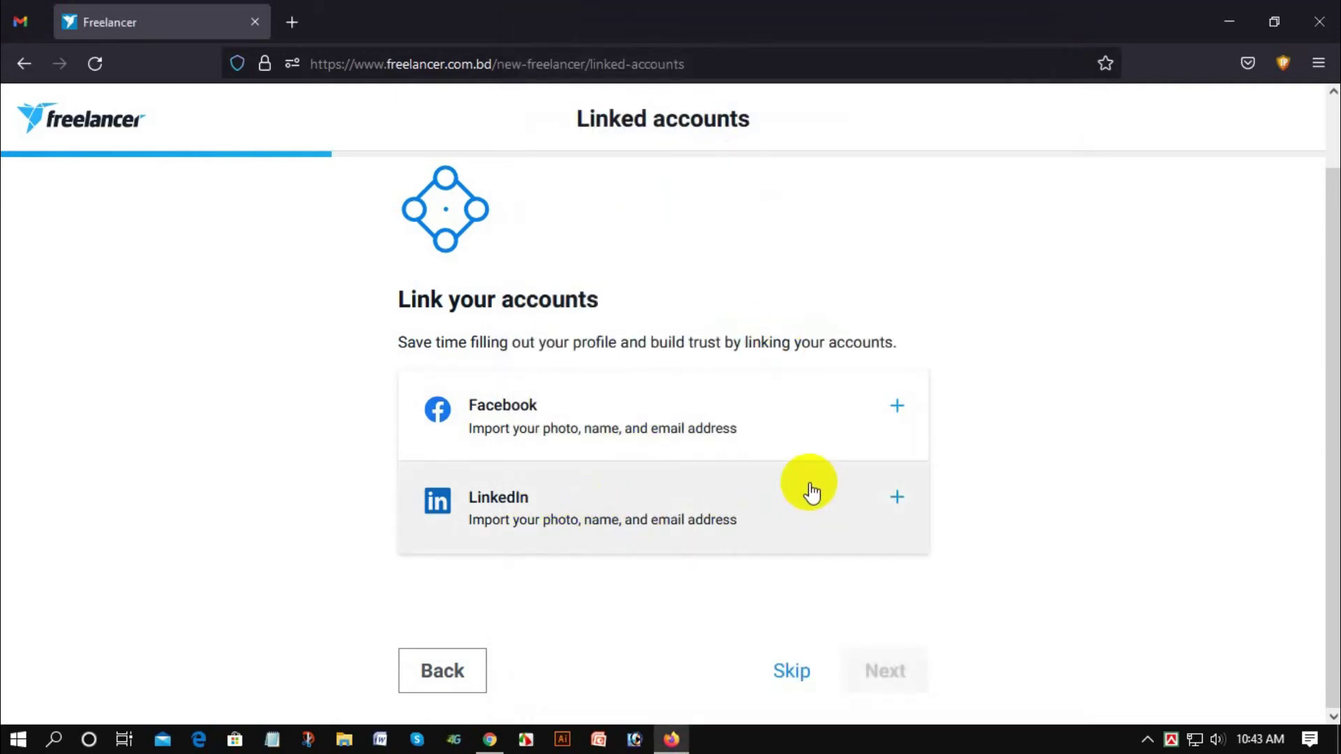
Step: Skip account linking, enter your first and last name, and continue to the next step
{"action": "left_click", "coordinate": [795, 672]}
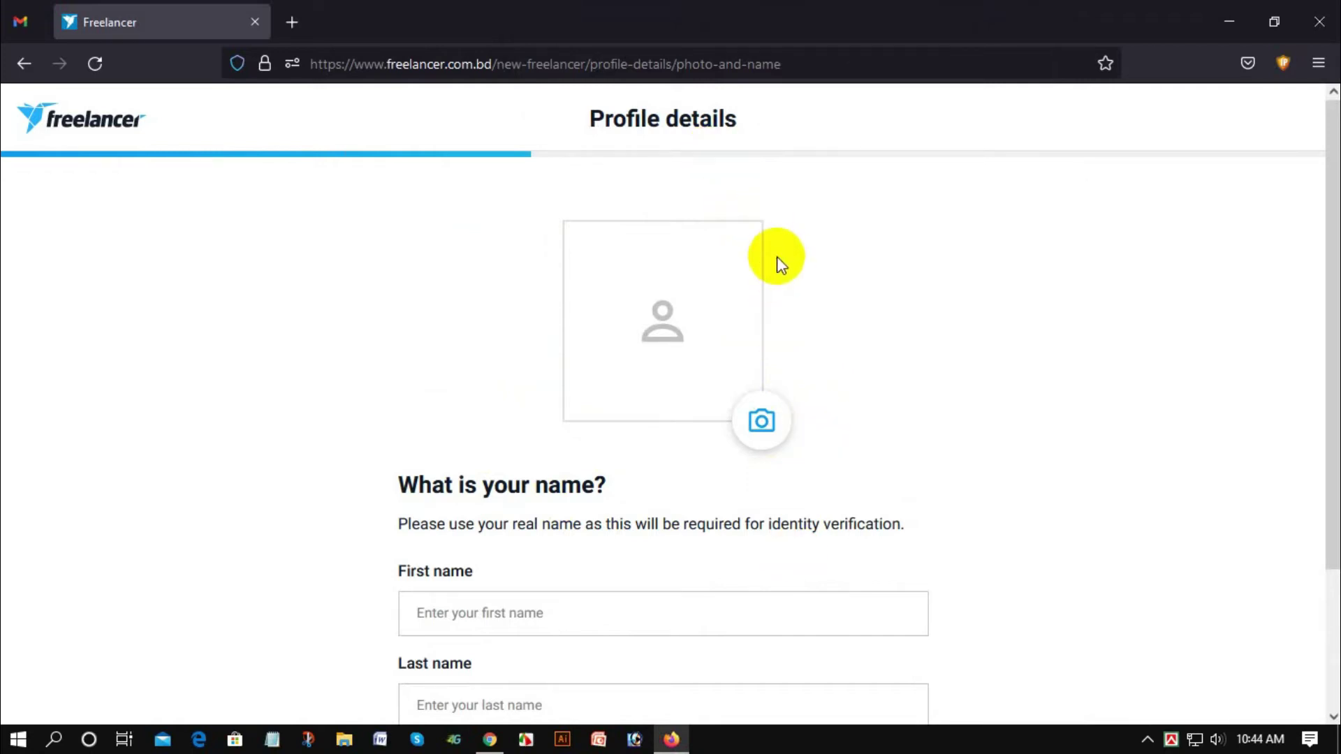
{"action": "scroll", "coordinate": [785, 320], "scroll_direction": "down", "scroll_amount": 3}
{"action": "scroll", "coordinate": [502, 341], "scroll_direction": "up", "scroll_amount": 3}
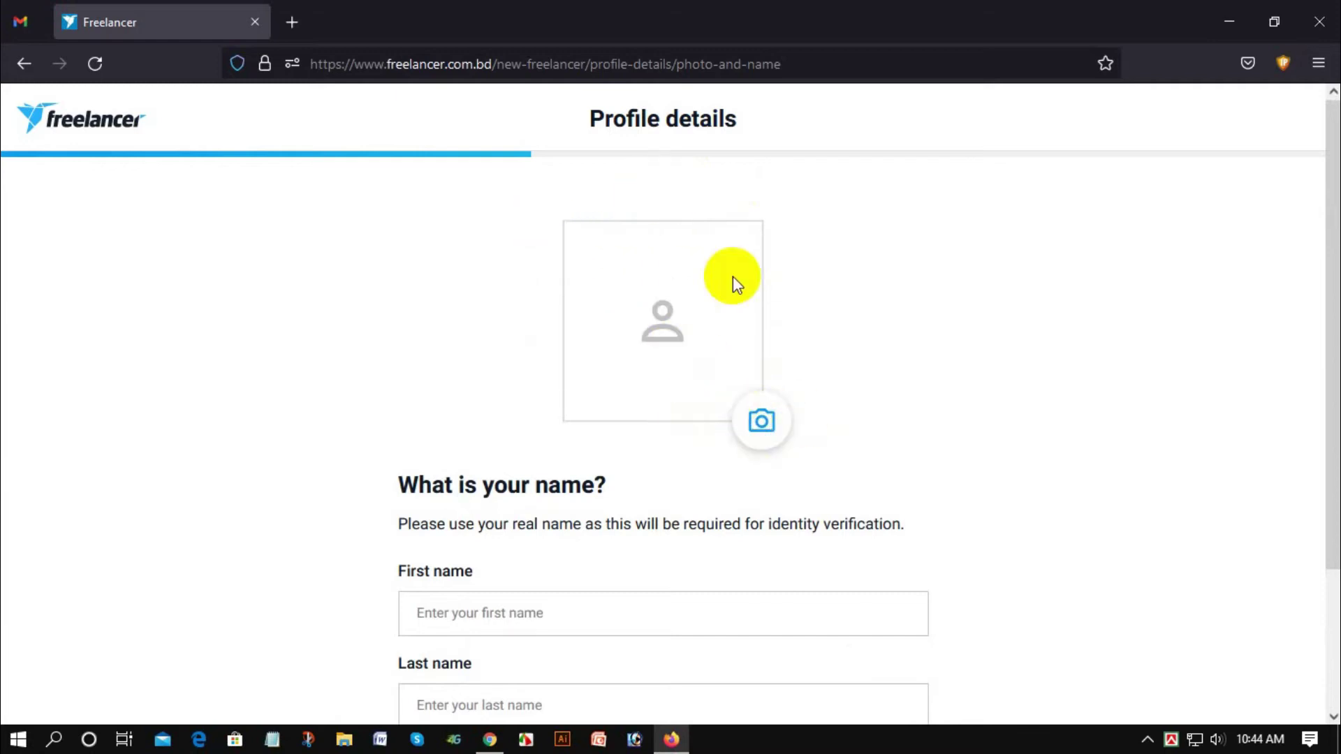
{"action": "scroll", "coordinate": [652, 358], "scroll_direction": "down", "scroll_amount": 3}
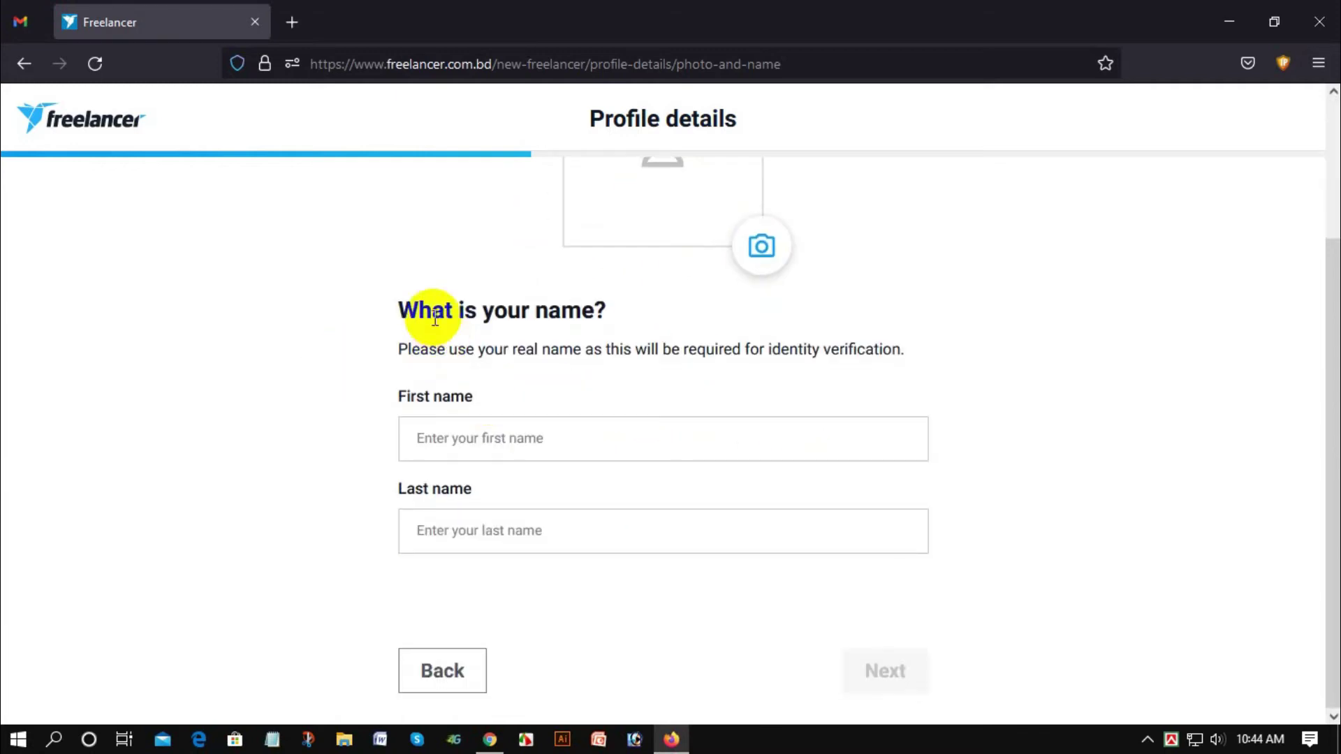
{"action": "left_click", "coordinate": [457, 436]}
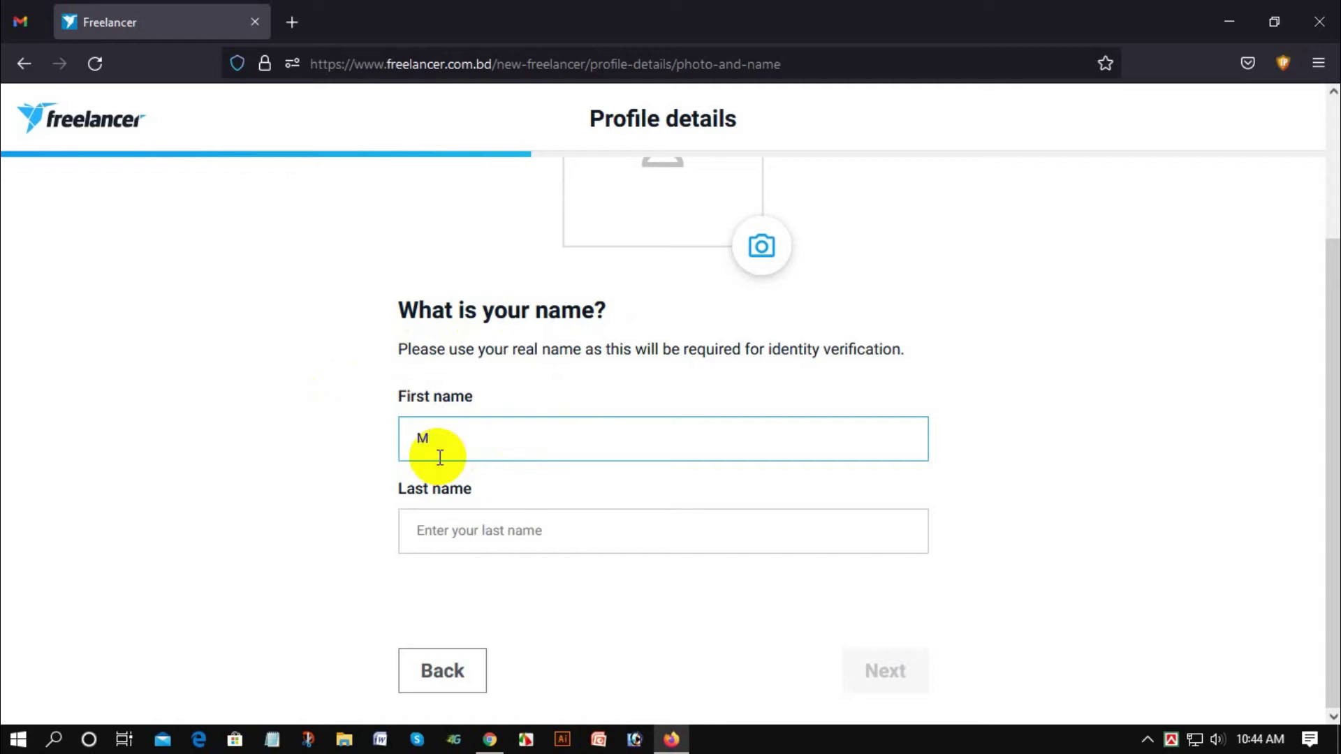
{"action": "key", "text": "Tab"}
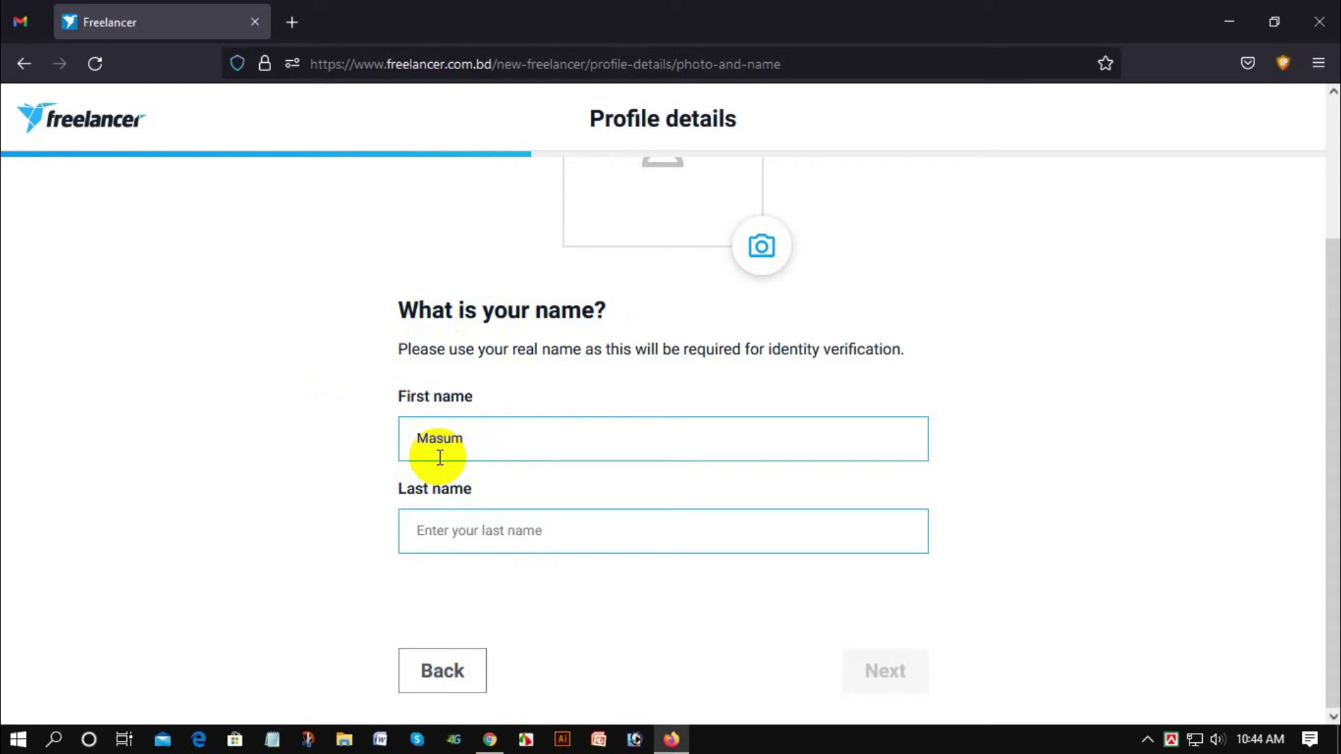
{"action": "type", "text": "Khan"}
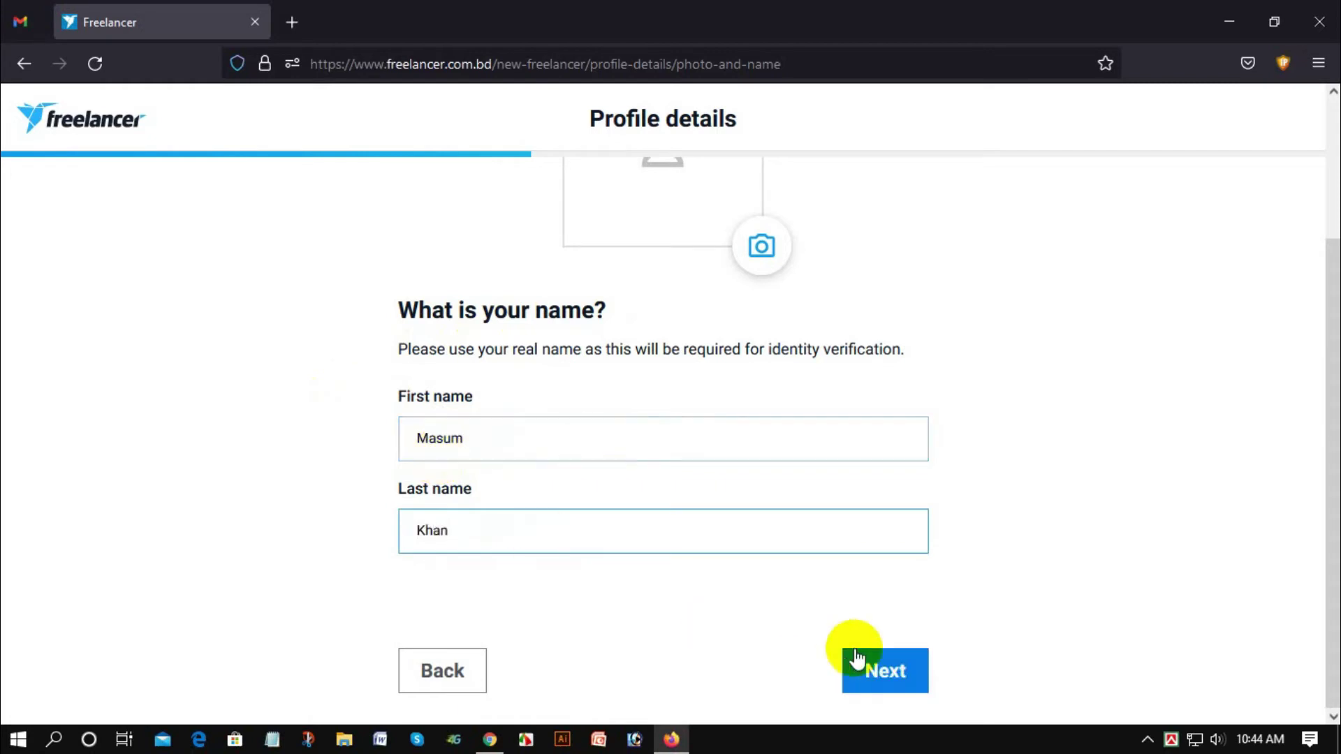
{"action": "left_click", "coordinate": [873, 668]}
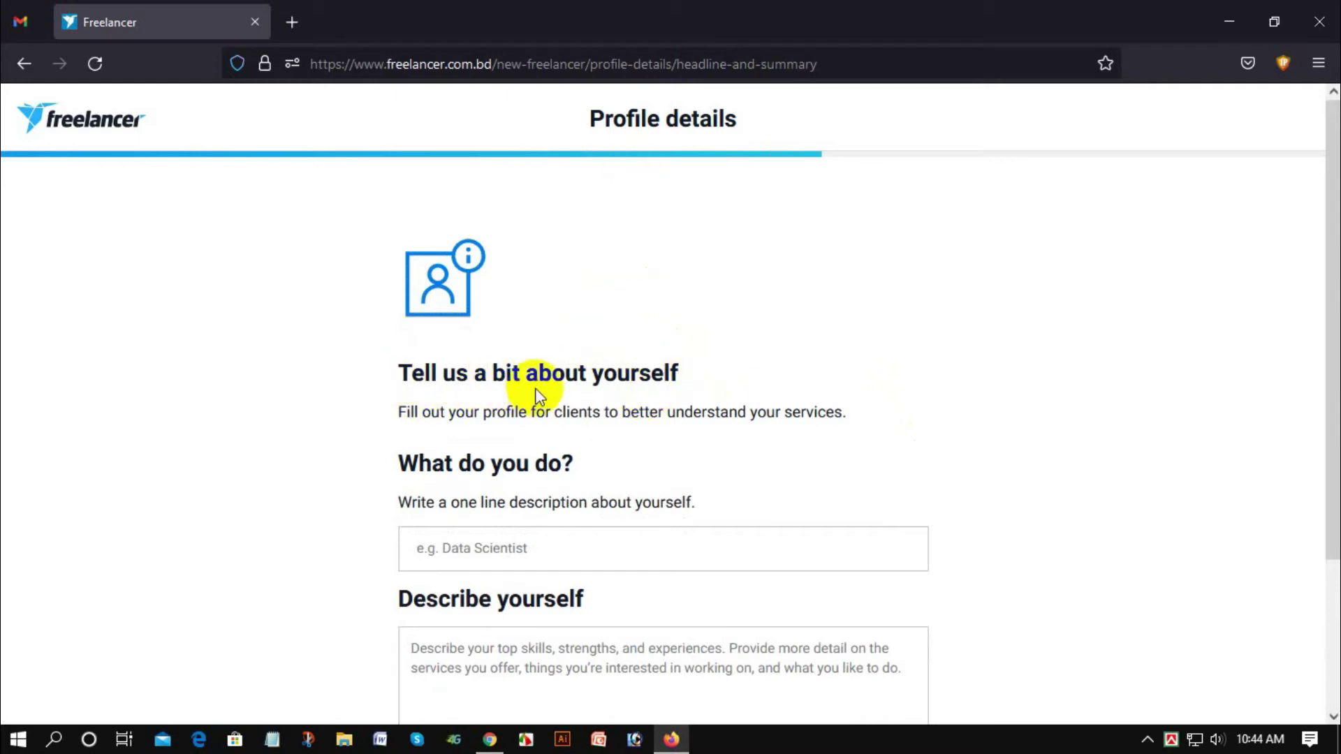
Step: Enter the headline 'Graphic Desgin' in the What do you do? field
{"action": "scroll", "coordinate": [430, 380], "scroll_direction": "down", "scroll_amount": 2}
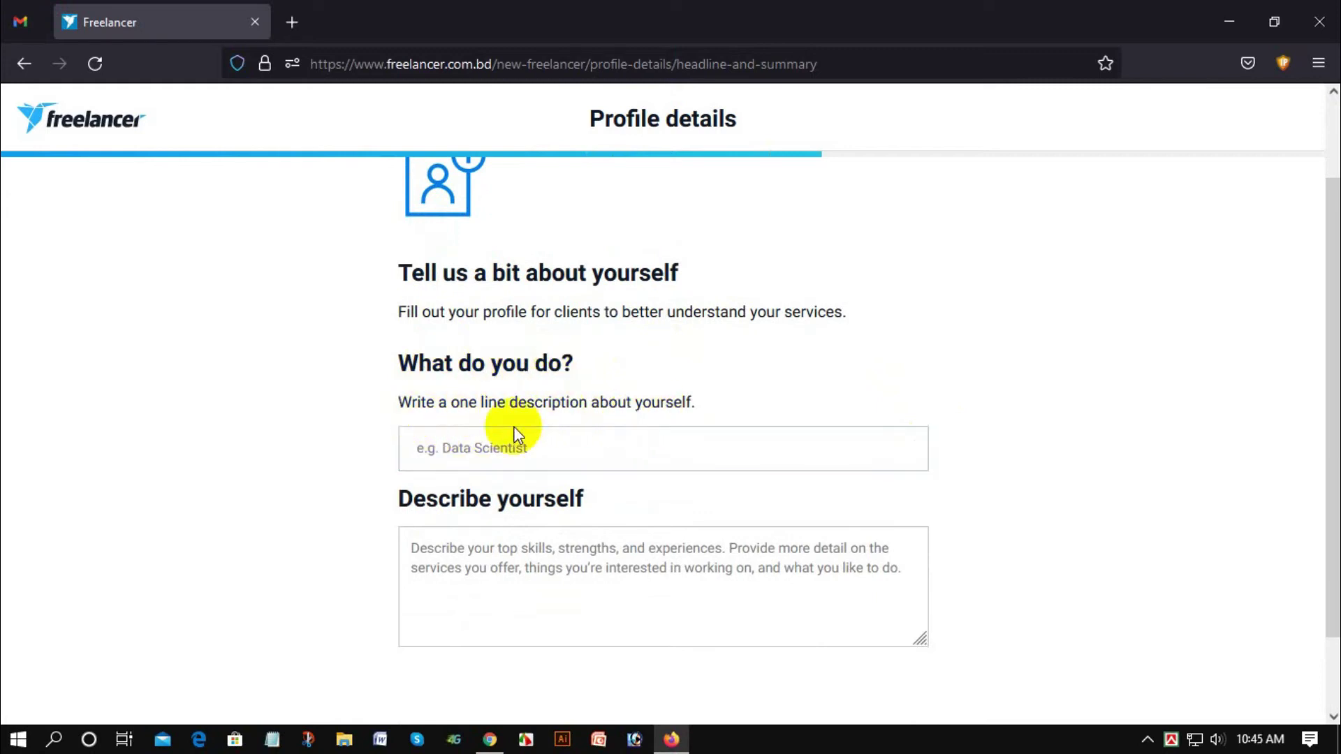
{"action": "scroll", "coordinate": [515, 431], "scroll_direction": "down", "scroll_amount": 2}
{"action": "left_click", "coordinate": [433, 358]}
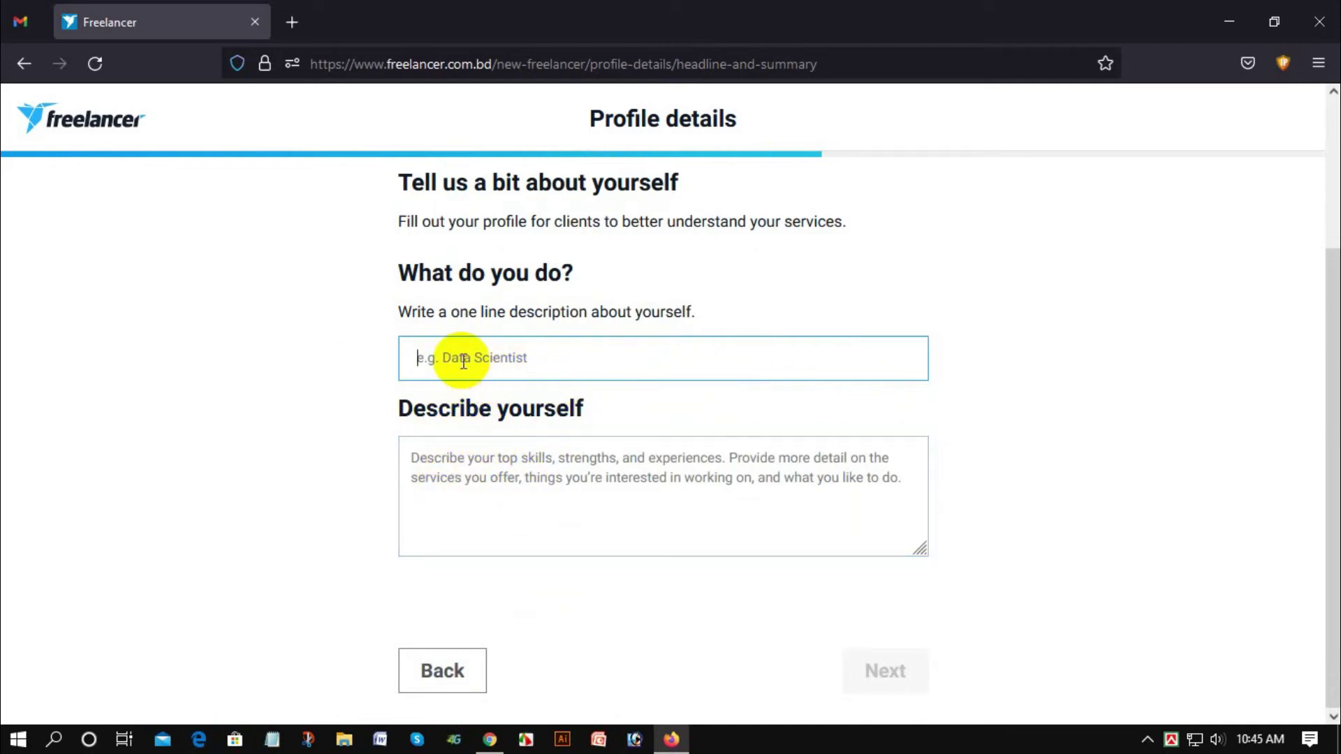
{"action": "type", "text": "De"}
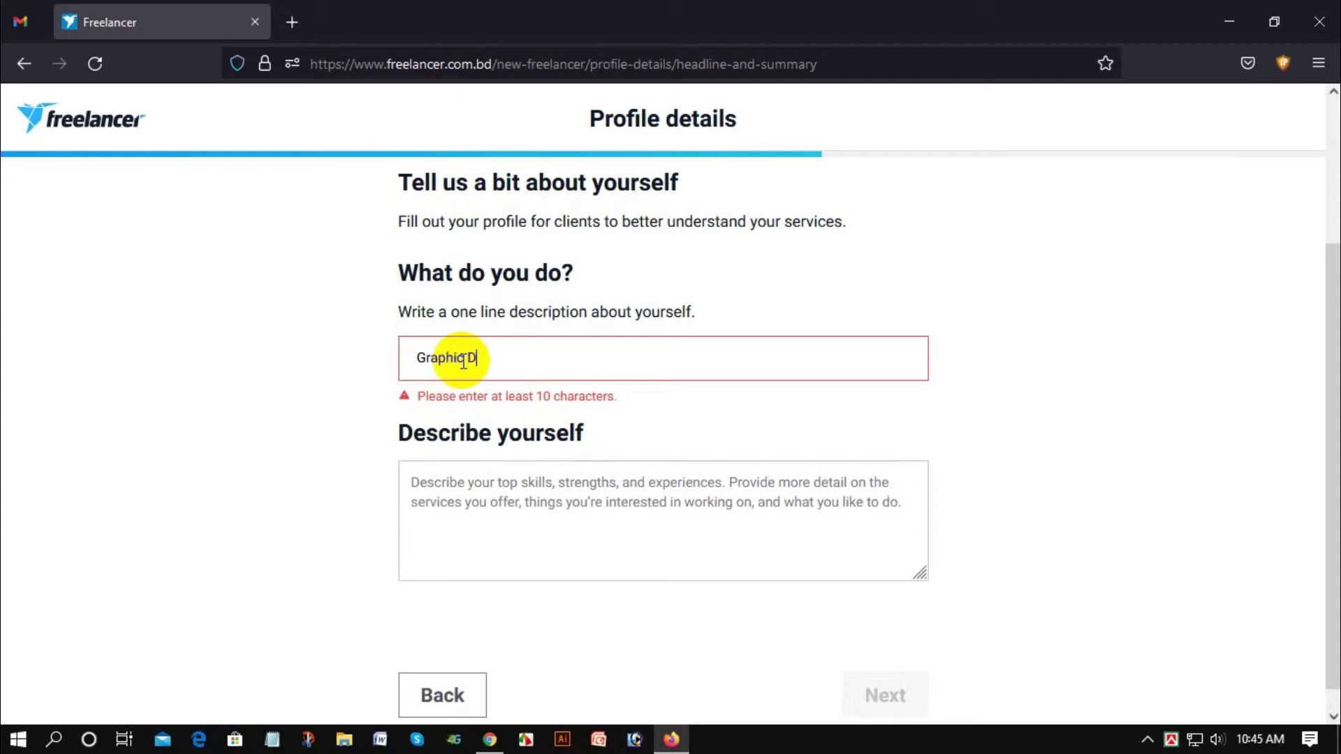
{"action": "type", "text": "esgin"}
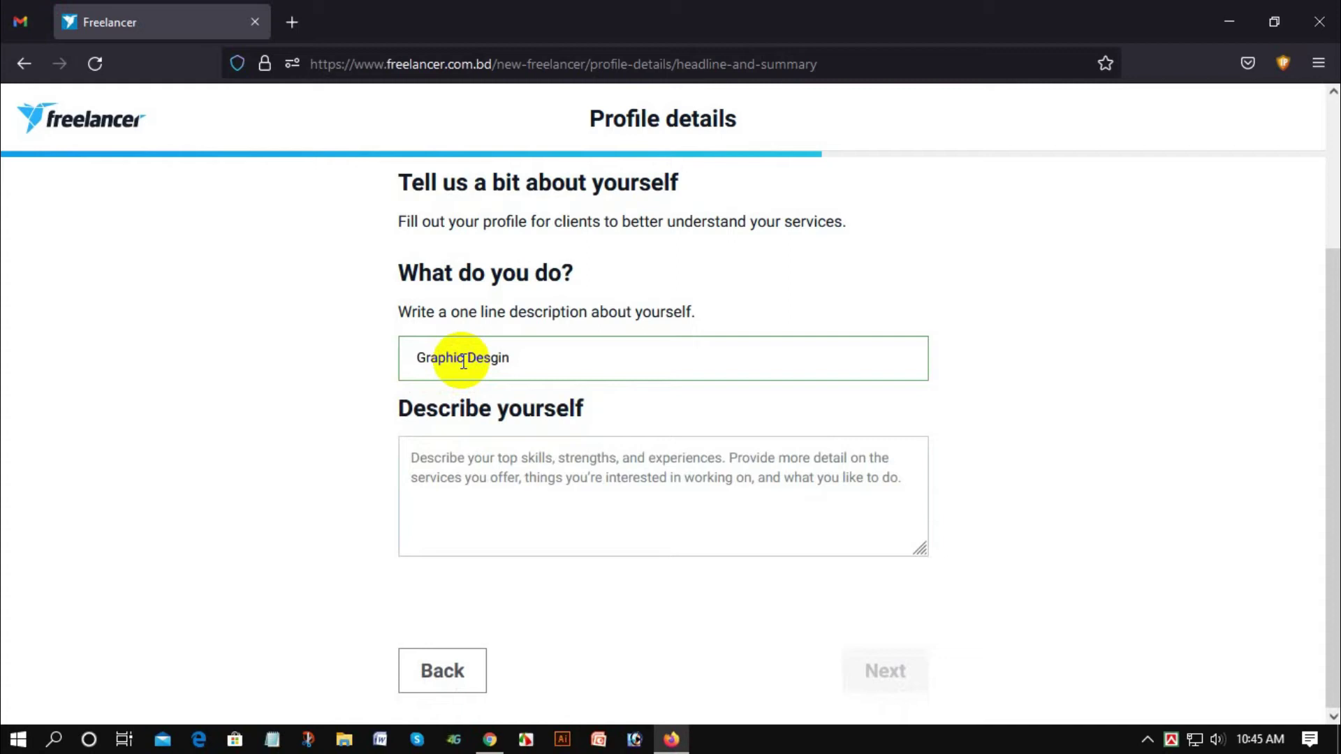
Step: Fill Describe yourself with the pasted skills list, correcting 'desgin' to 'design'
{"action": "left_click", "coordinate": [530, 505]}
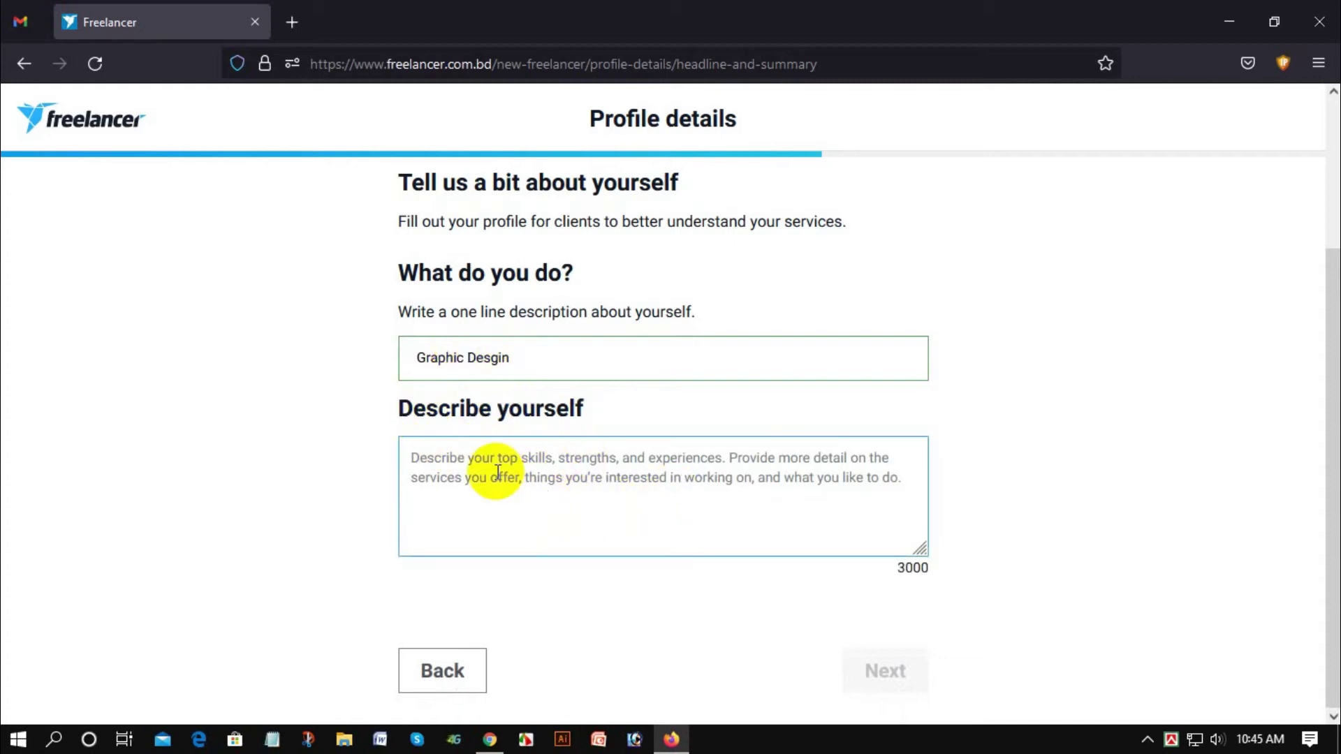
{"action": "type", "text": "I"}
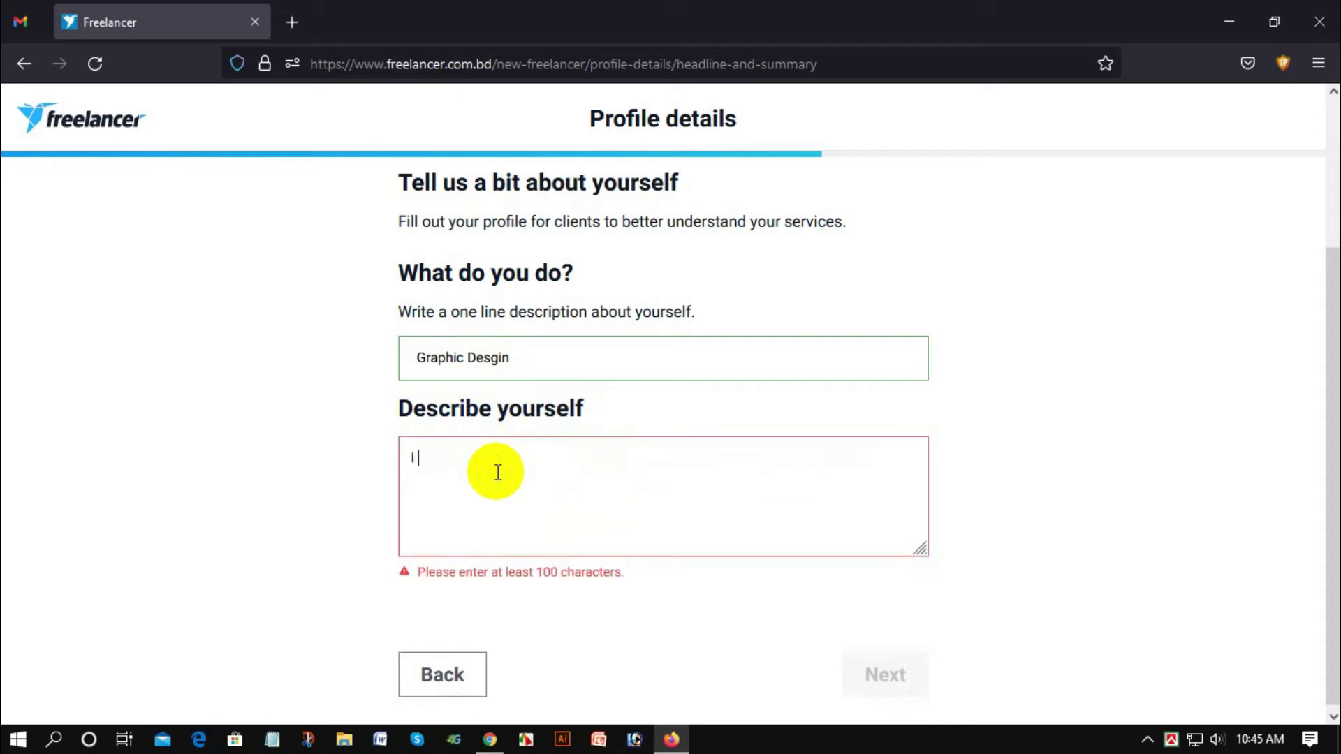
{"action": "type", "text": " wil"}
{"action": "key", "text": "BackSpace"}
{"action": "key", "text": "BackSpace"}
{"action": "key", "text": "BackSpace"}
{"action": "key", "text": "BackSpace"}
{"action": "key", "text": "BackSpace"}
{"action": "type", "text": "M"}
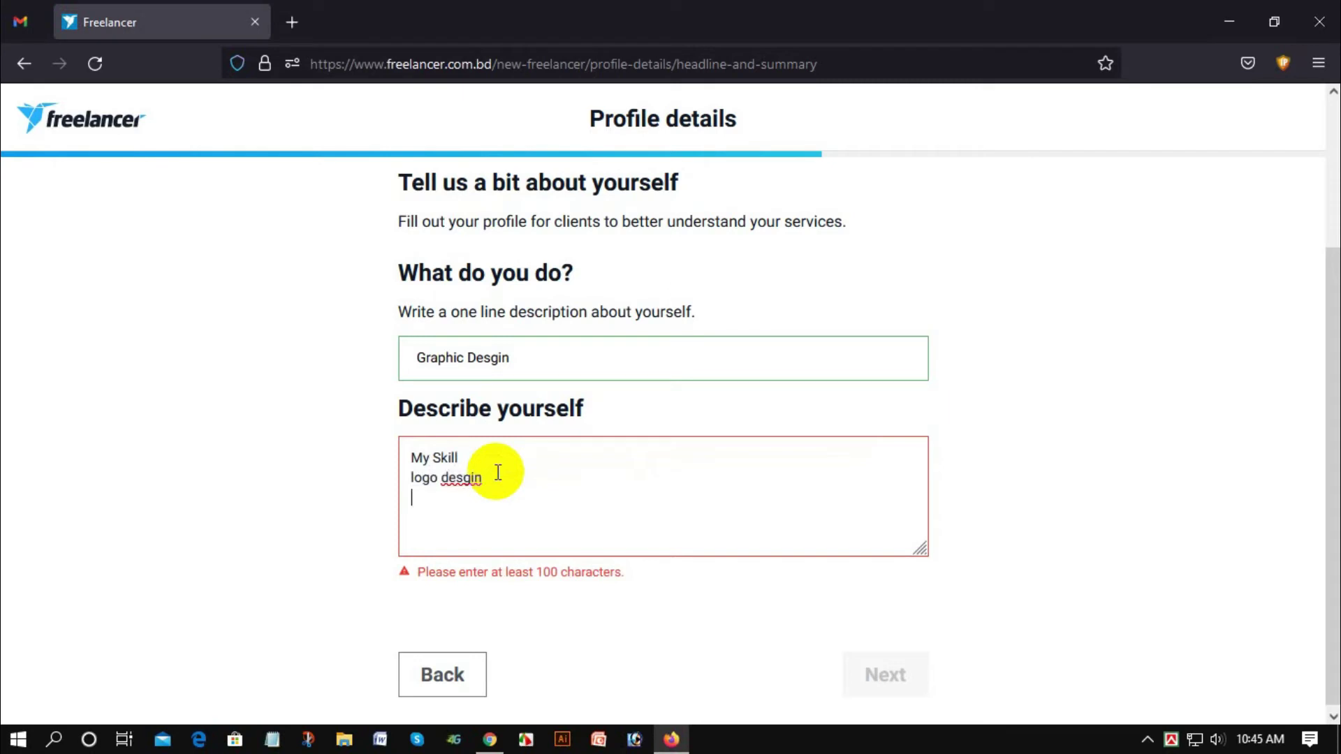
{"action": "right_click", "coordinate": [476, 487]}
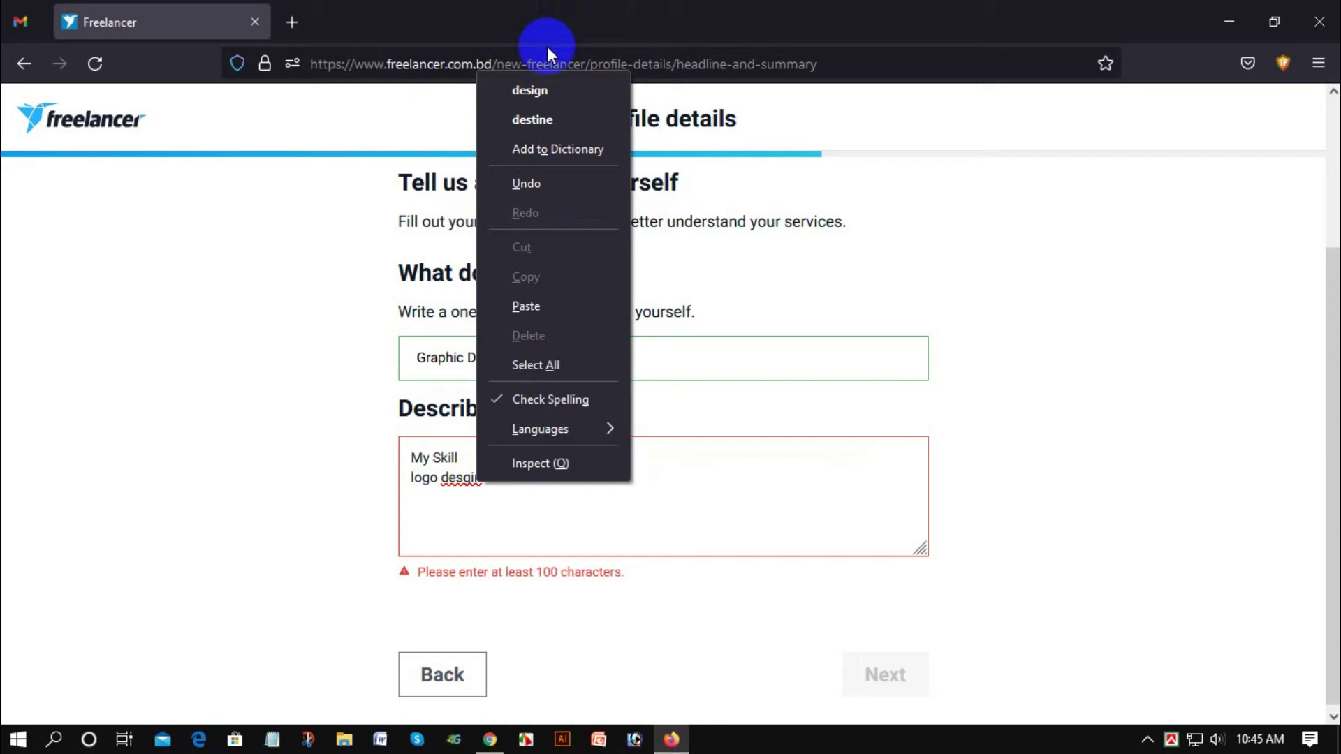
{"action": "left_click", "coordinate": [538, 90]}
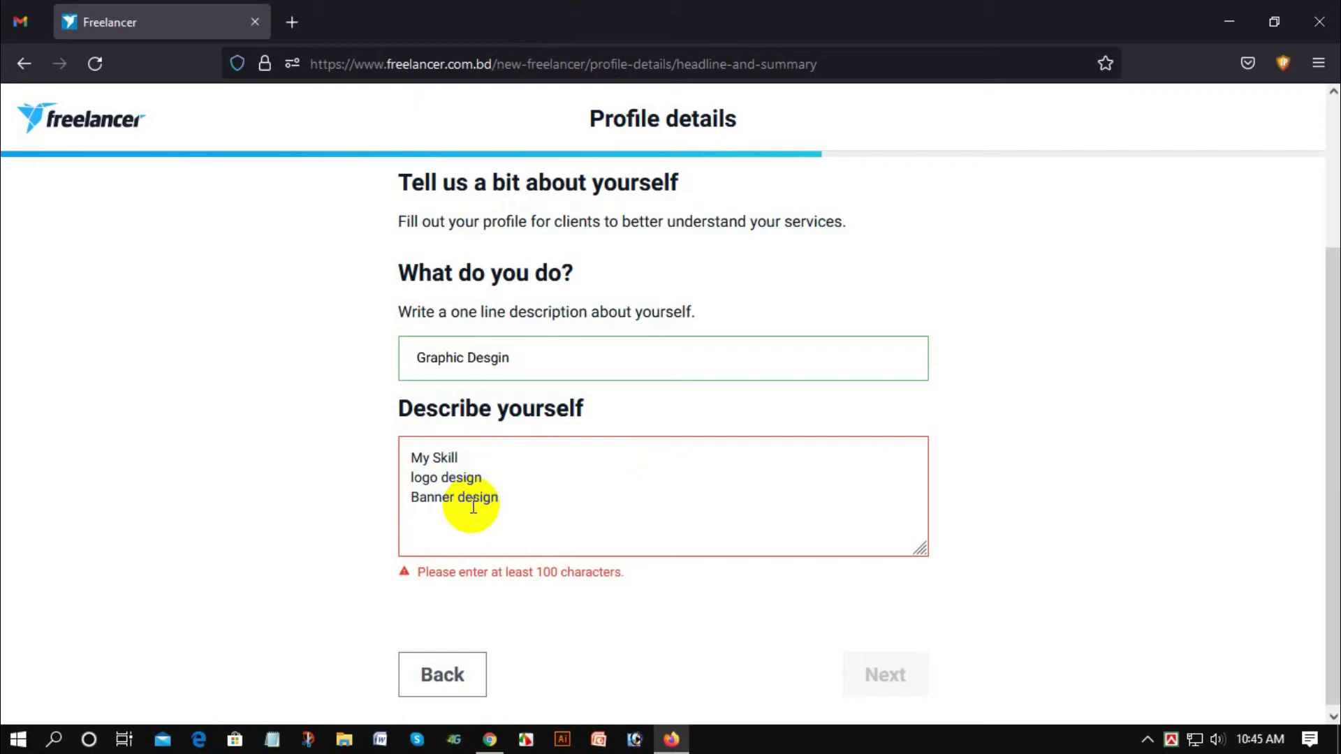
{"action": "type", "text": "poster design fb cover photo design fb logo design facebook Banner design"}
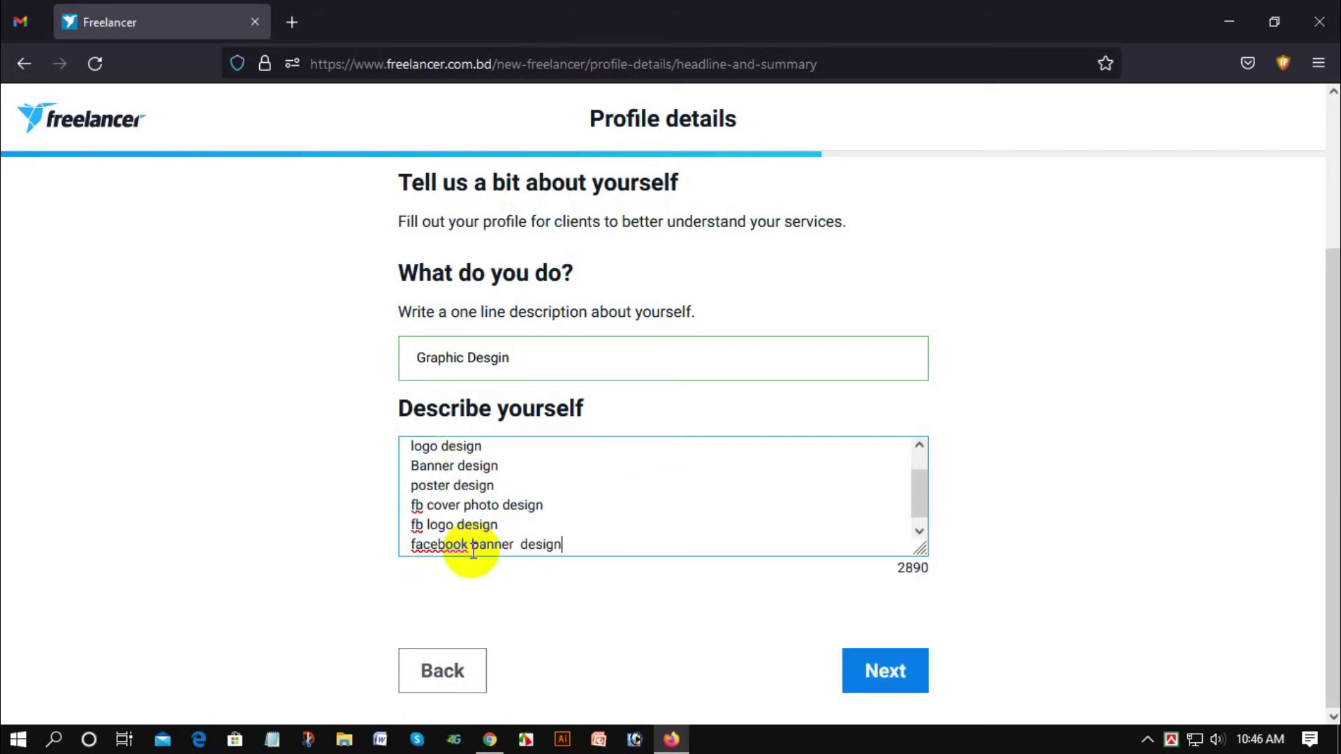
{"action": "scroll", "coordinate": [450, 496], "scroll_direction": "up", "scroll_amount": 3}
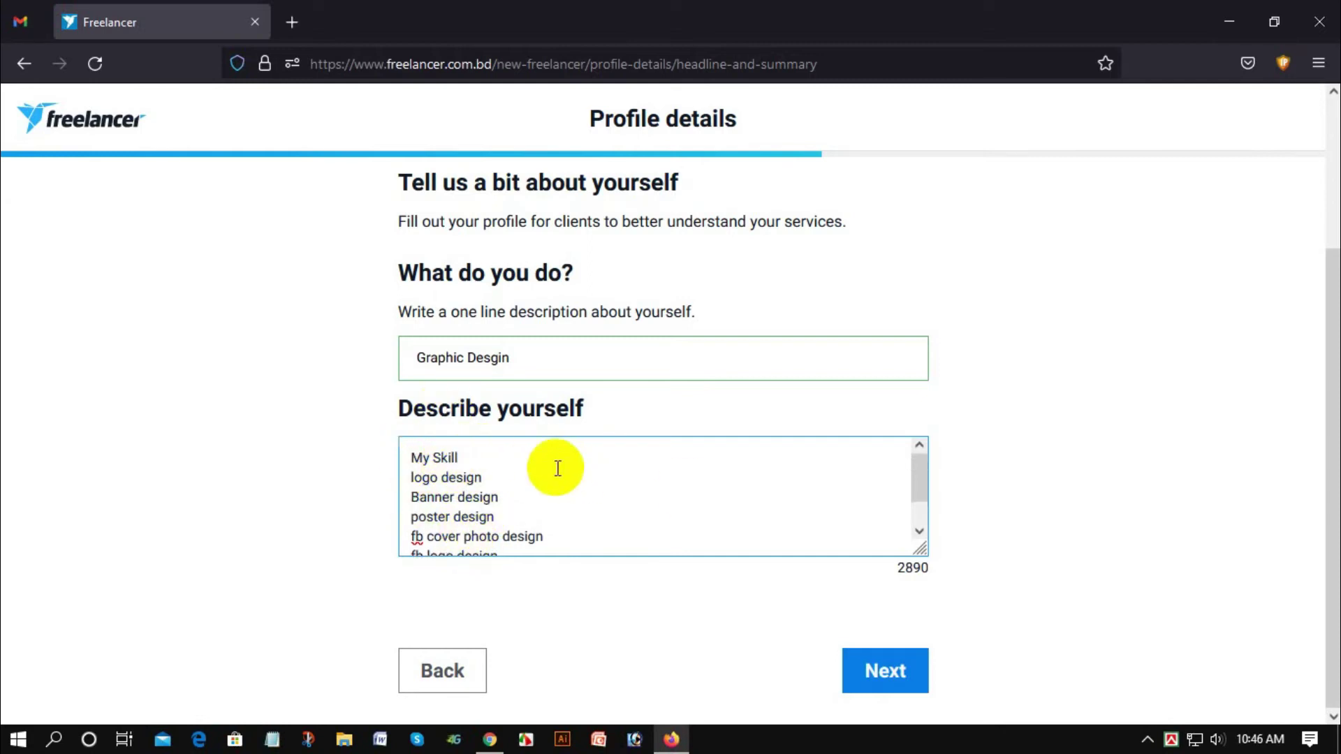
{"action": "scroll", "coordinate": [489, 480], "scroll_direction": "up", "scroll_amount": 3}
{"action": "scroll", "coordinate": [488, 482], "scroll_direction": "down", "scroll_amount": 3}
{"action": "scroll", "coordinate": [489, 479], "scroll_direction": "up", "scroll_amount": 3}
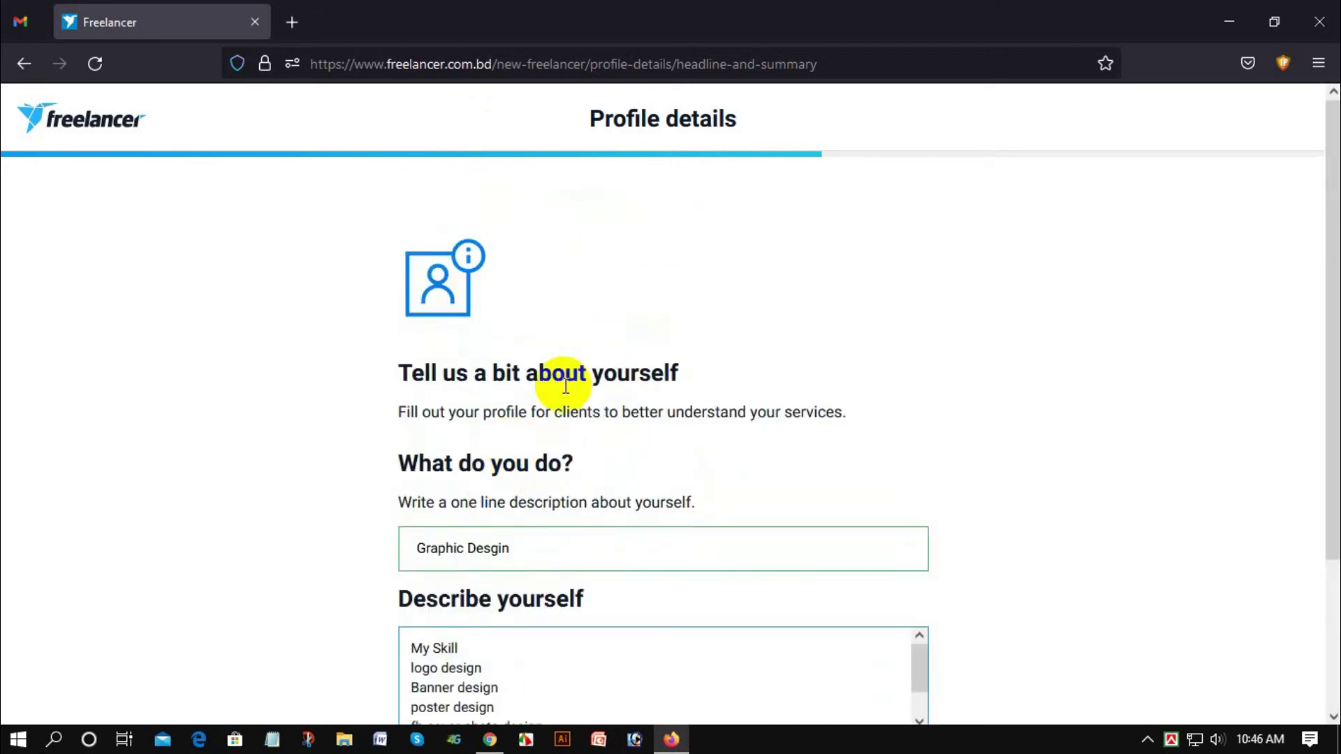
{"action": "scroll", "coordinate": [769, 489], "scroll_direction": "down", "scroll_amount": 3}
Step: Submit the headline and summary, then add English as a second spoken language
{"action": "left_click", "coordinate": [875, 685]}
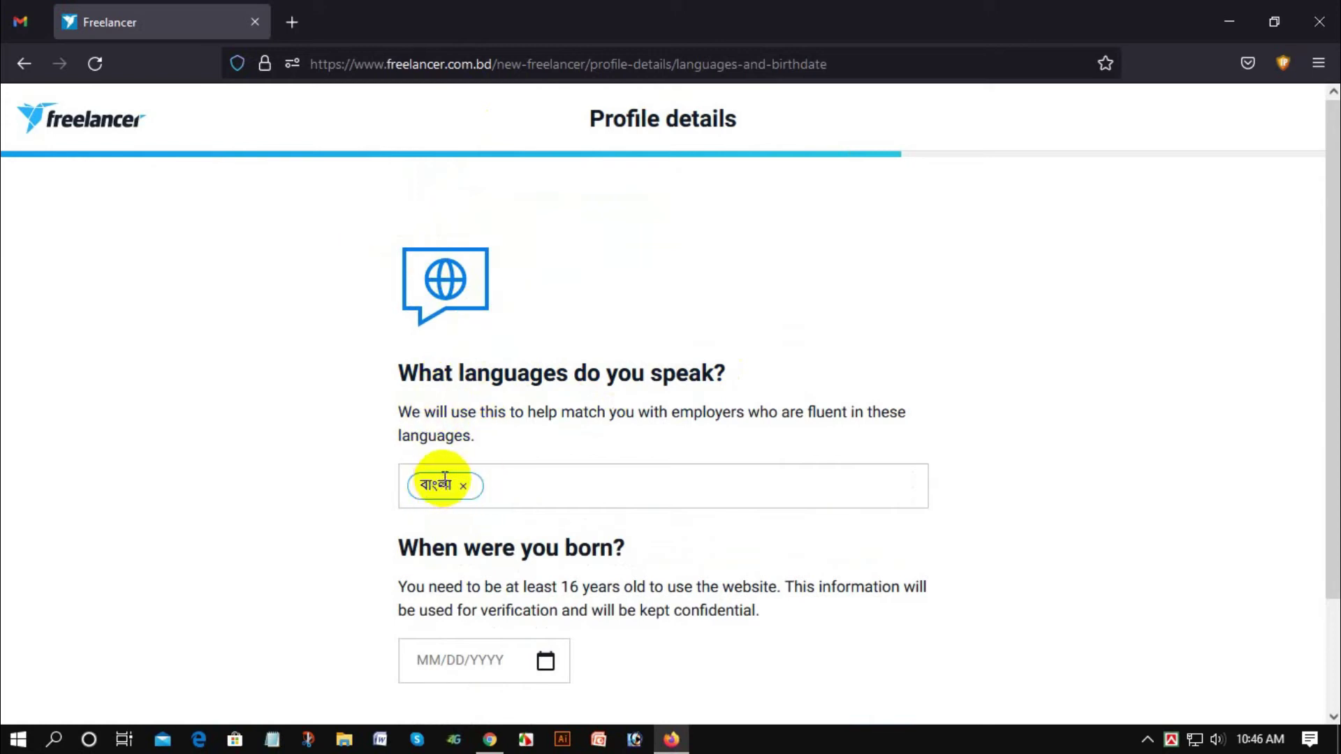
{"action": "left_click", "coordinate": [518, 479]}
{"action": "type", "text": "eng"}
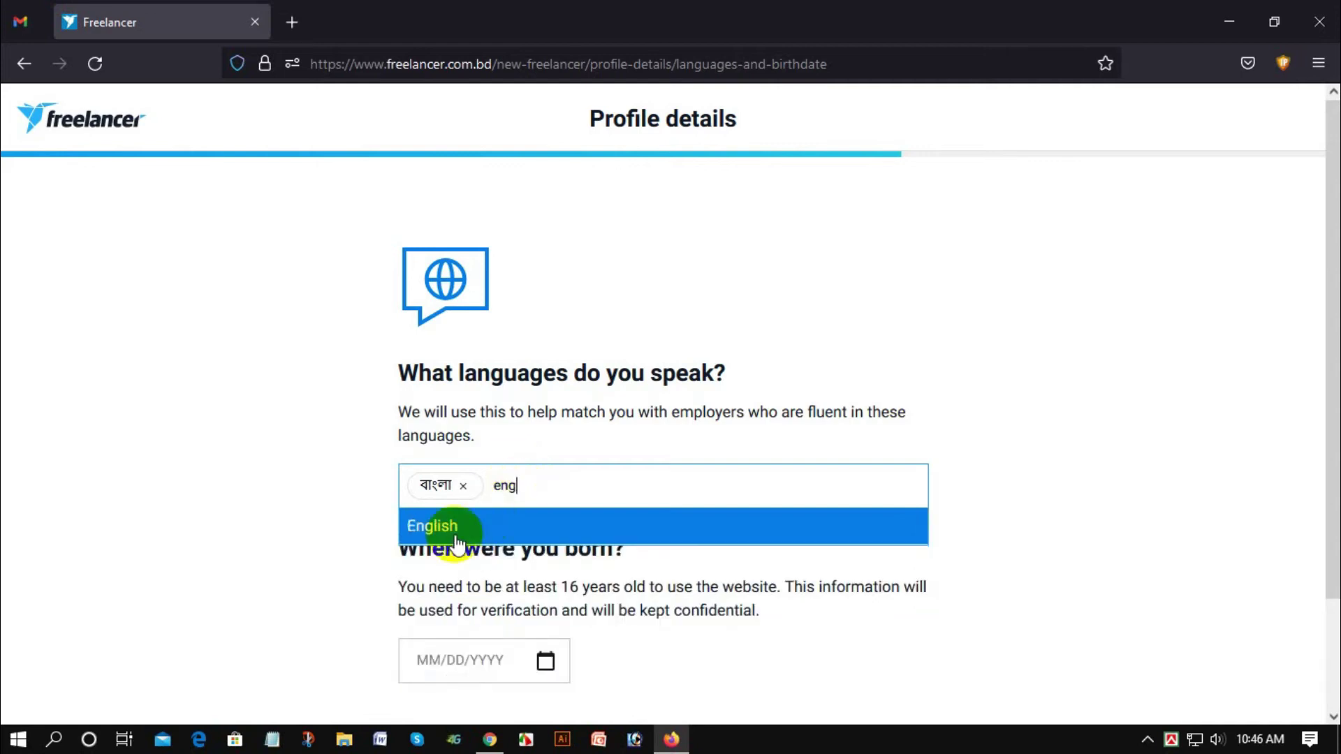
{"action": "left_click", "coordinate": [429, 532]}
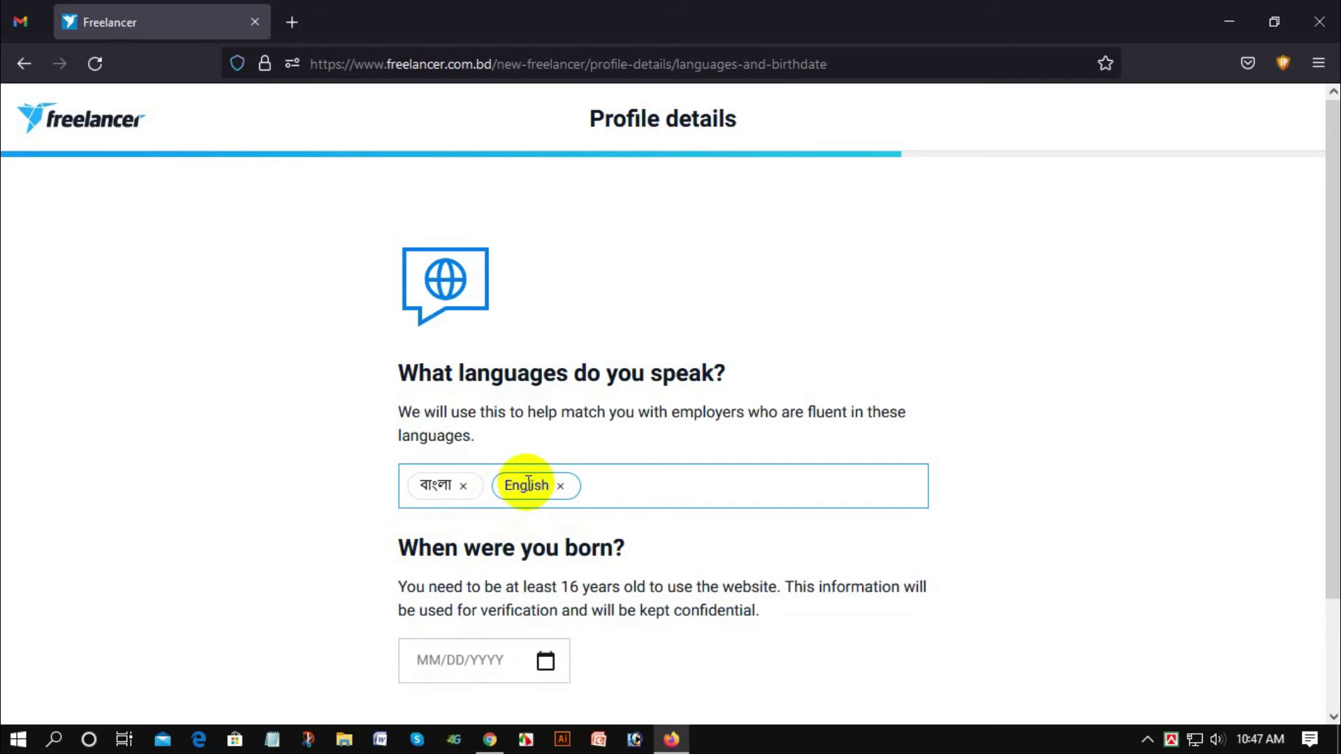
{"action": "scroll", "coordinate": [596, 455], "scroll_direction": "down", "scroll_amount": 2}
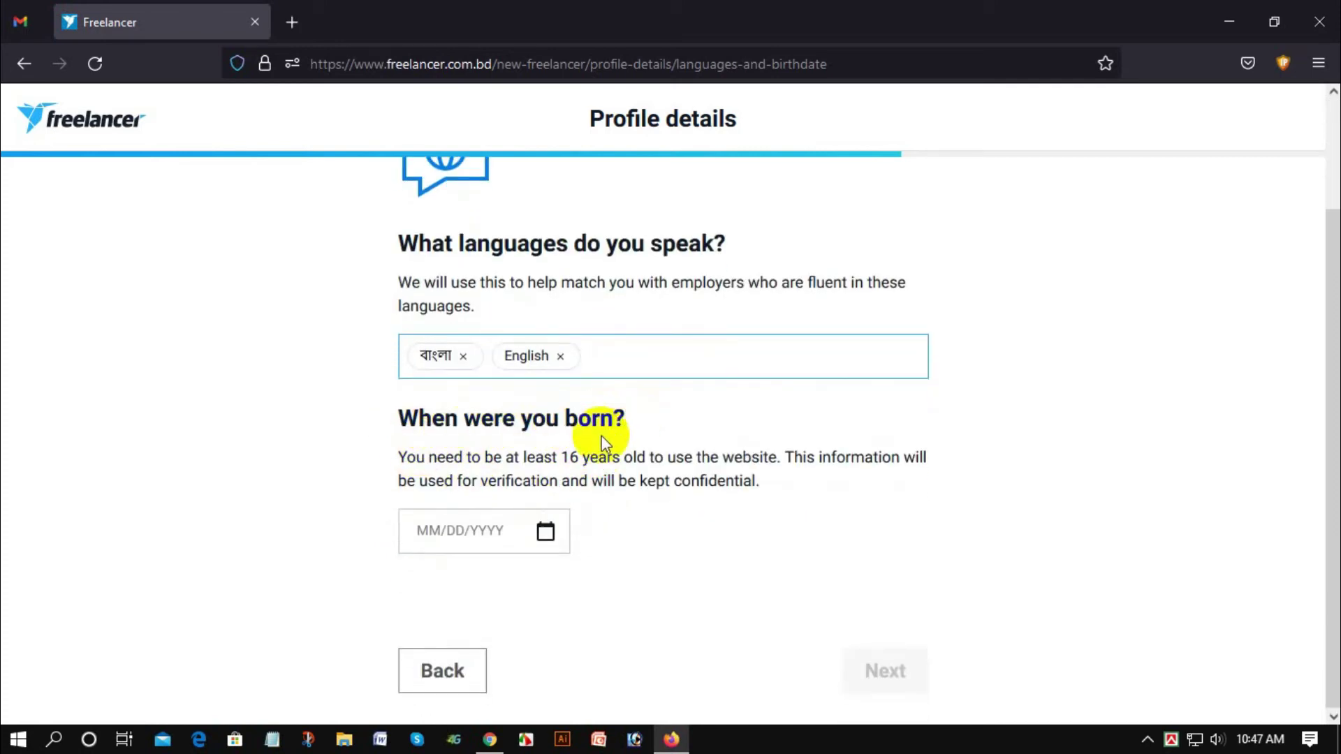
Step: Pick July 24, 1998 in the birthdate calendar so it reads 07/24/1998
{"action": "left_click", "coordinate": [546, 532]}
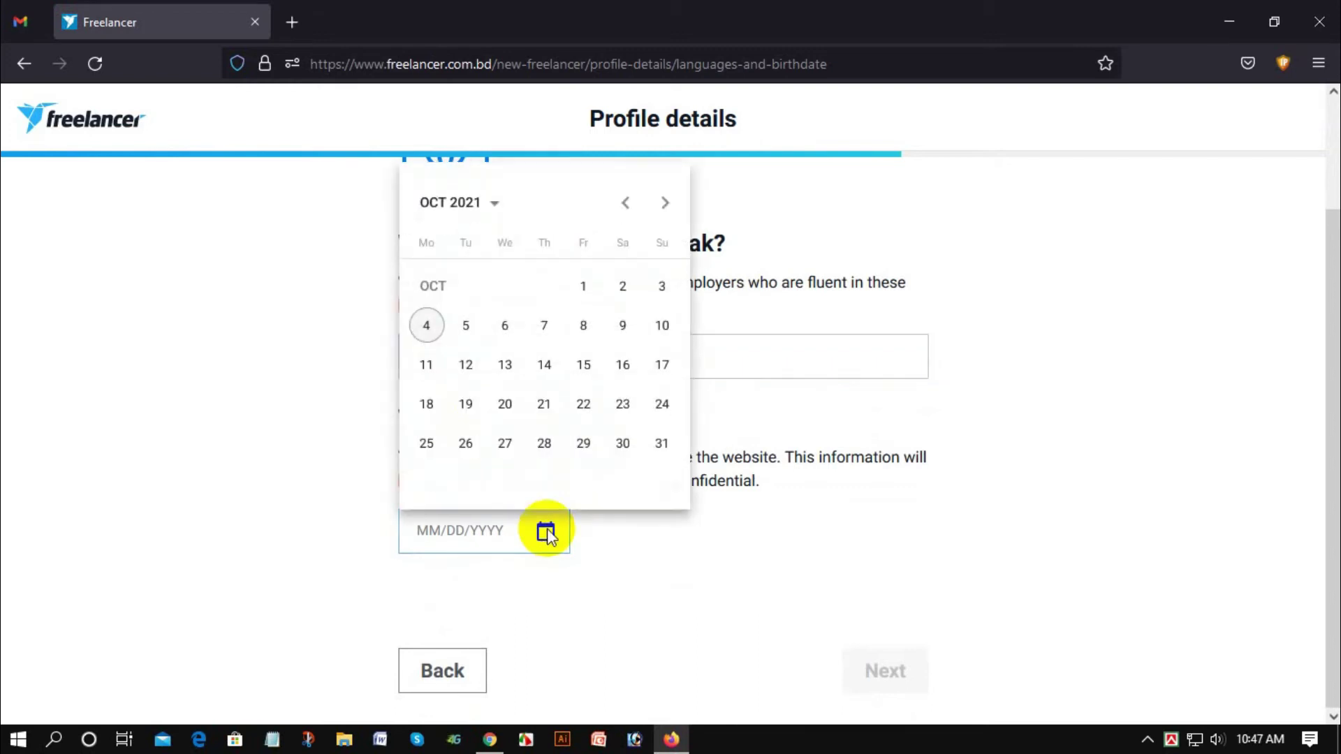
{"action": "left_click", "coordinate": [477, 216]}
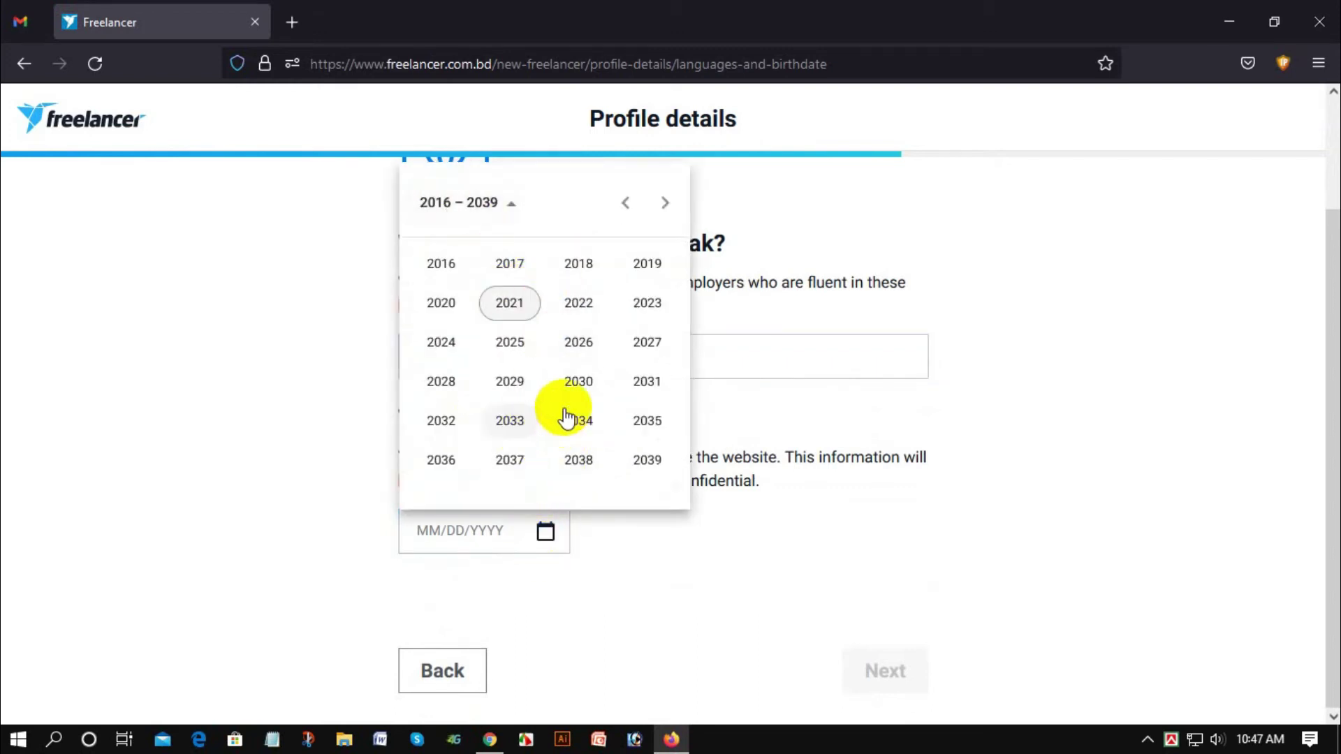
{"action": "left_click", "coordinate": [625, 206]}
{"action": "left_click", "coordinate": [626, 206]}
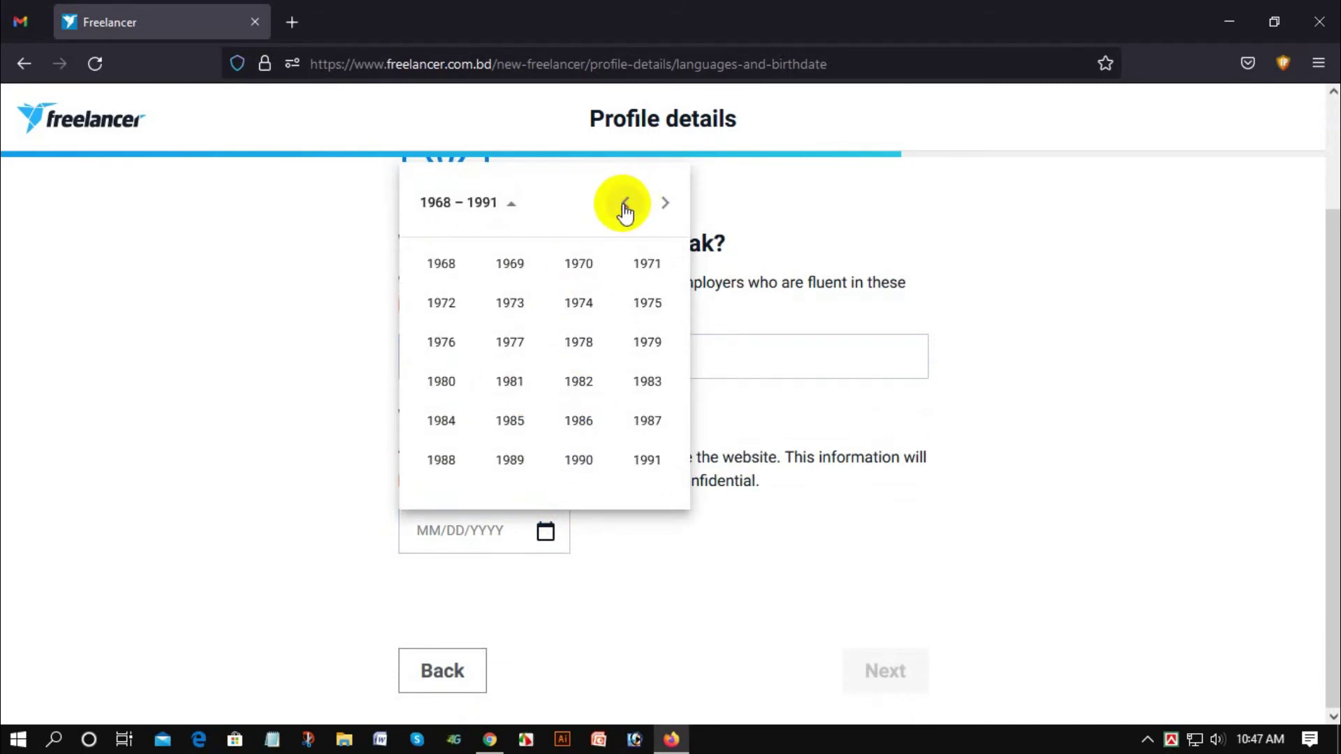
{"action": "left_click", "coordinate": [663, 204]}
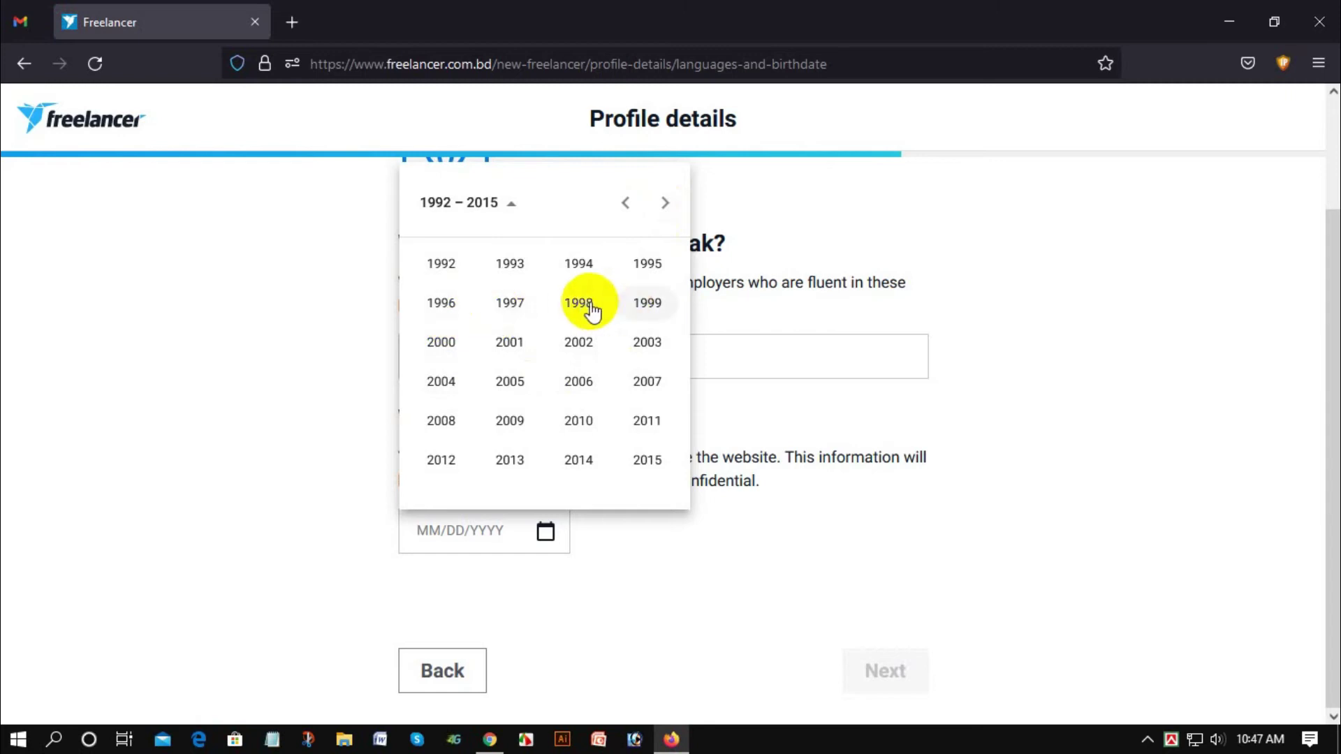
{"action": "left_click", "coordinate": [599, 312]}
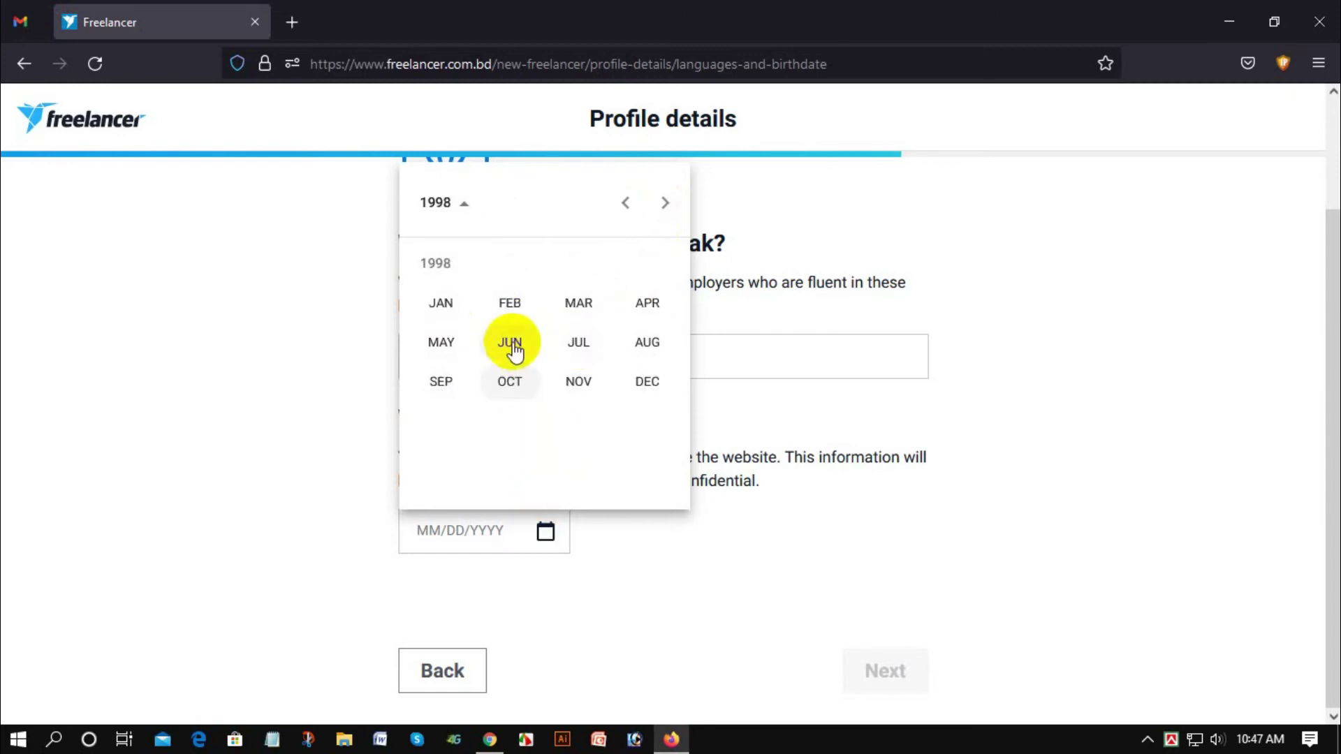
{"action": "left_click", "coordinate": [578, 348]}
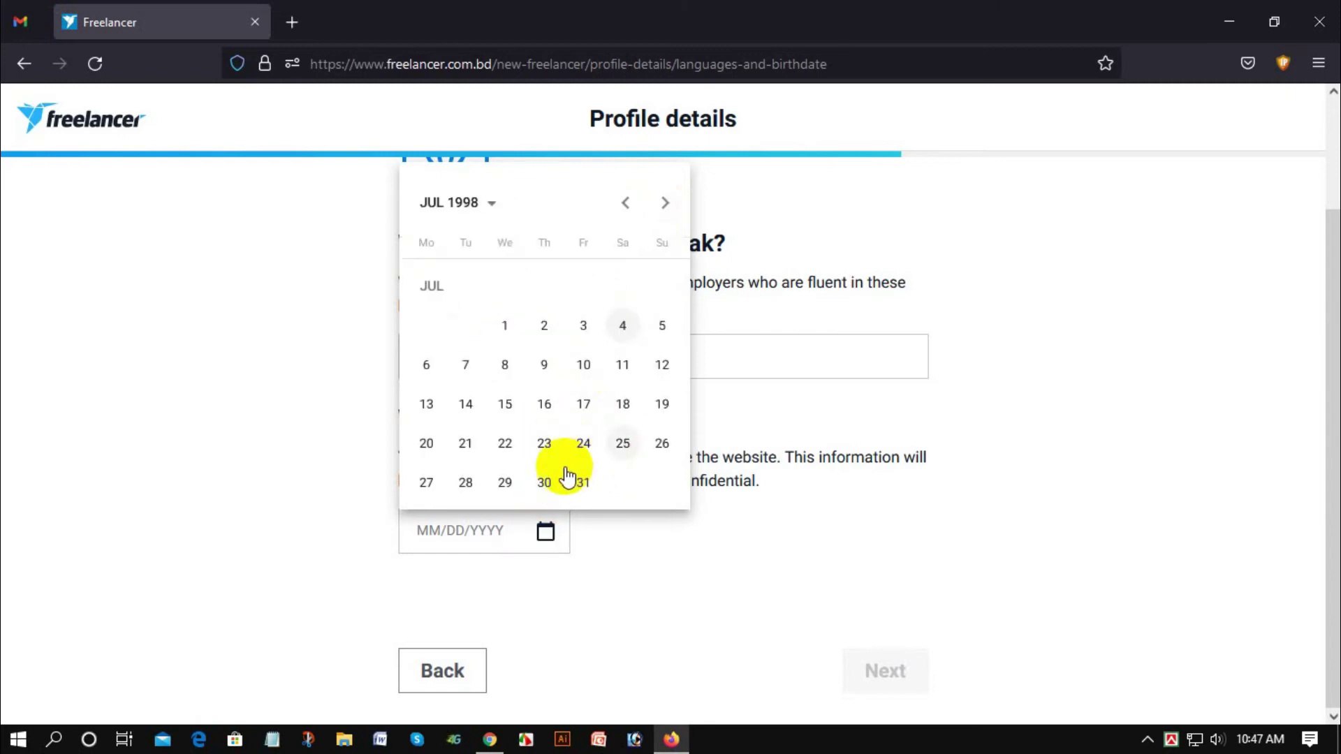
{"action": "left_click", "coordinate": [582, 440]}
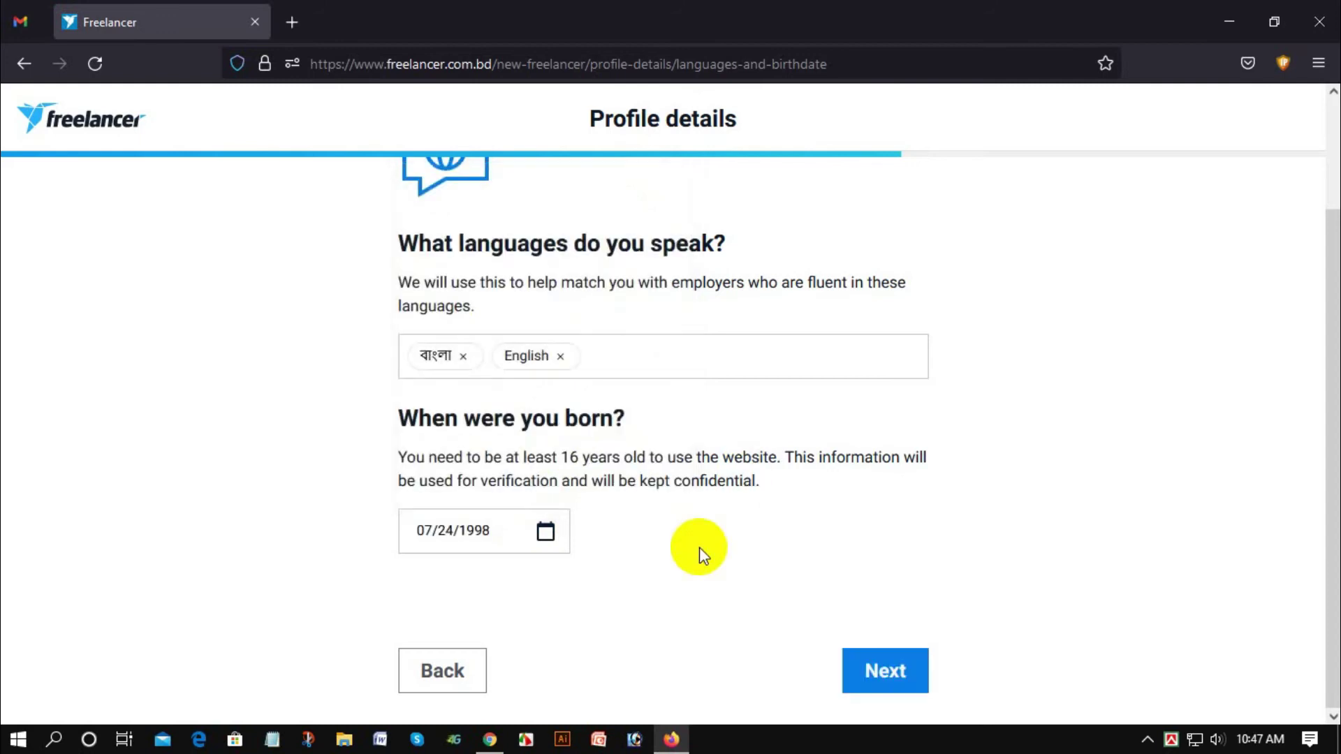
Step: Enter the address as 'Dhaka, Bangladesh' and submit with Dhaka Division and ZIP 1280
{"action": "left_click", "coordinate": [892, 675]}
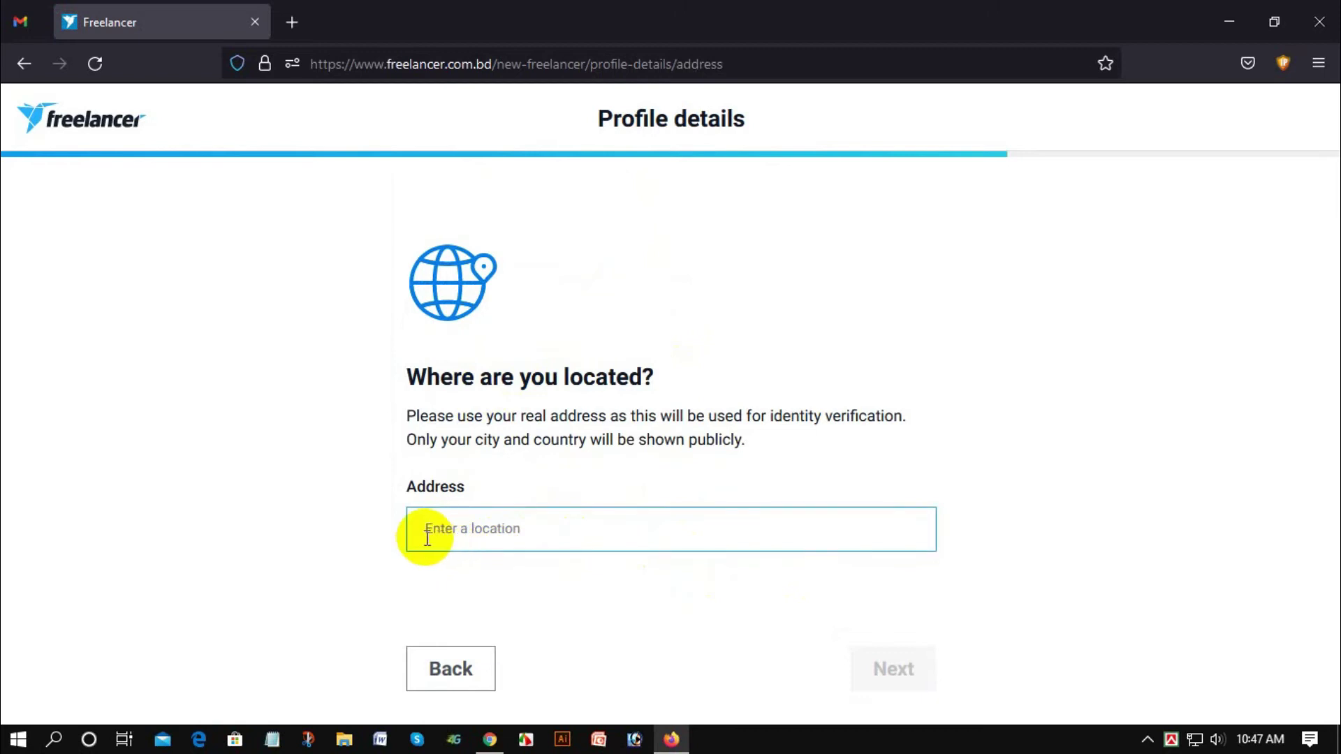
{"action": "left_click", "coordinate": [497, 539]}
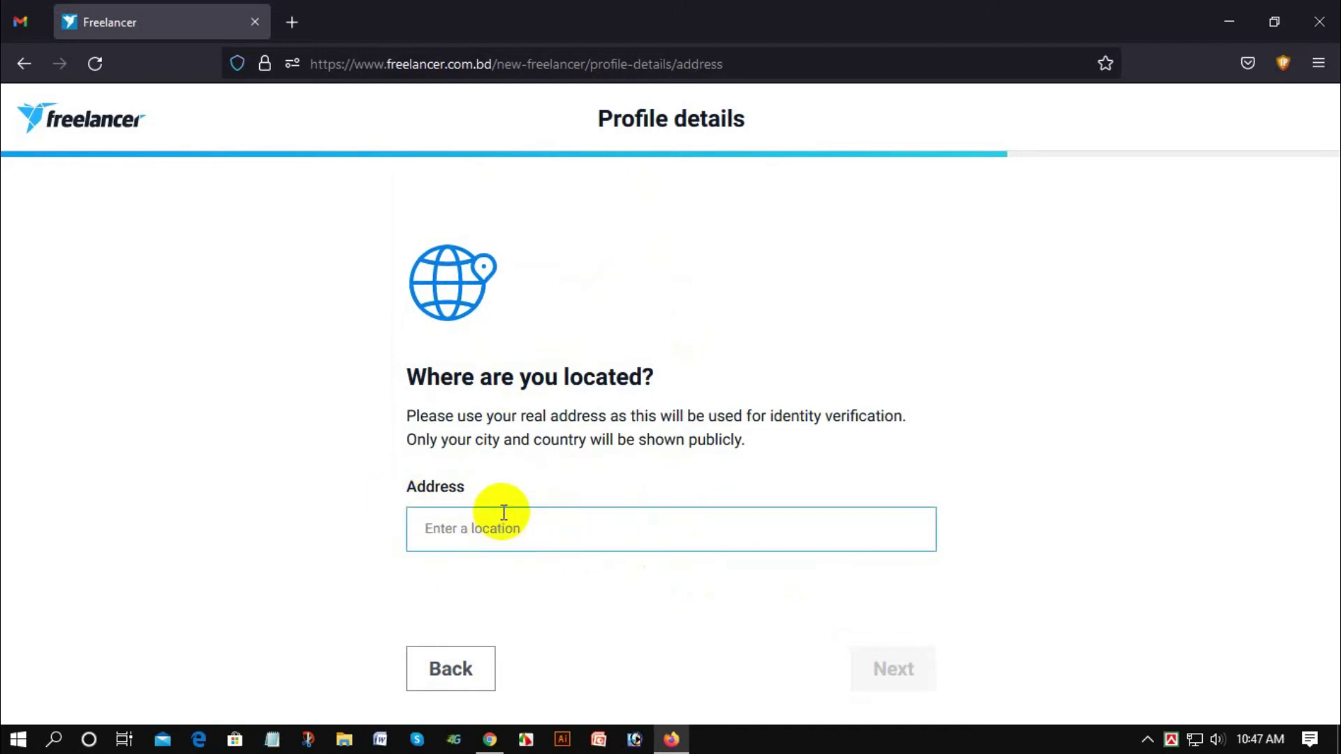
{"action": "type", "text": "Dahak"}
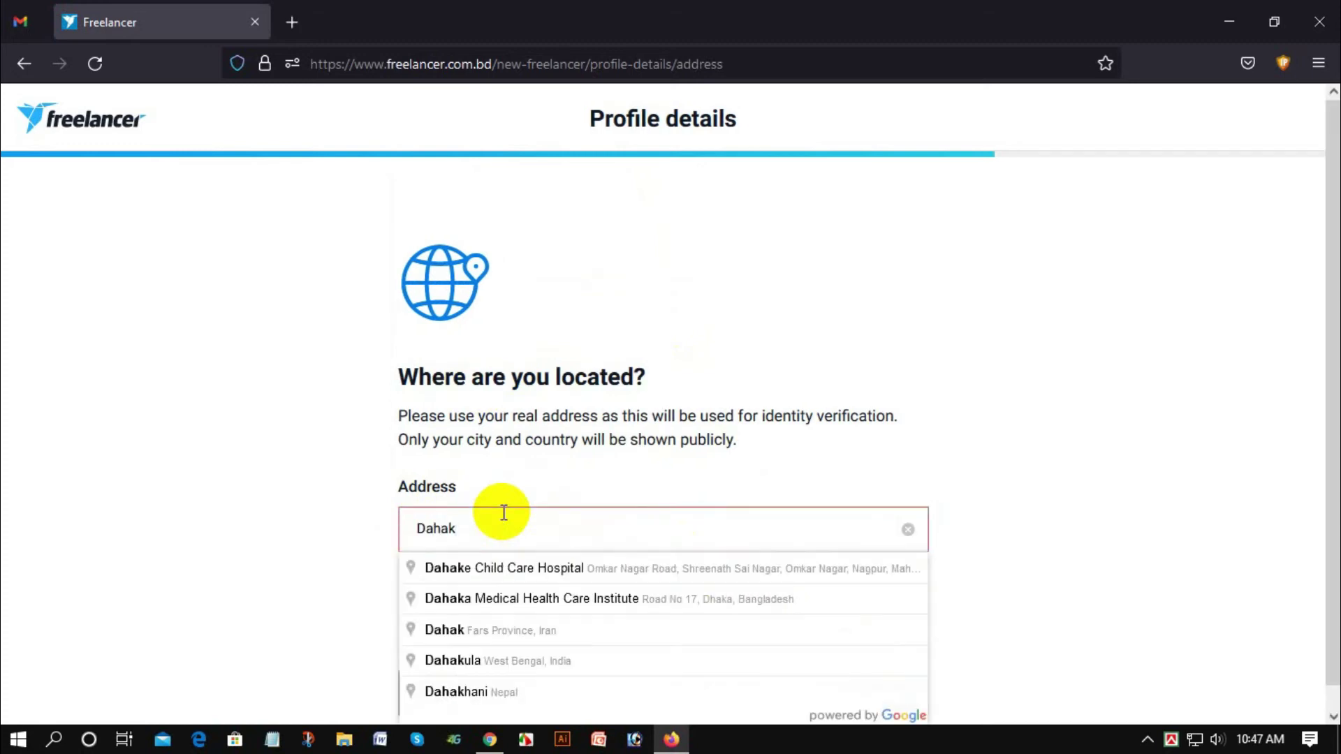
{"action": "key", "text": "BackSpace"}
{"action": "key", "text": "BackSpace"}
{"action": "key", "text": "BackSpace"}
{"action": "key", "text": "BackSpace"}
{"action": "key", "text": "BackSpace"}
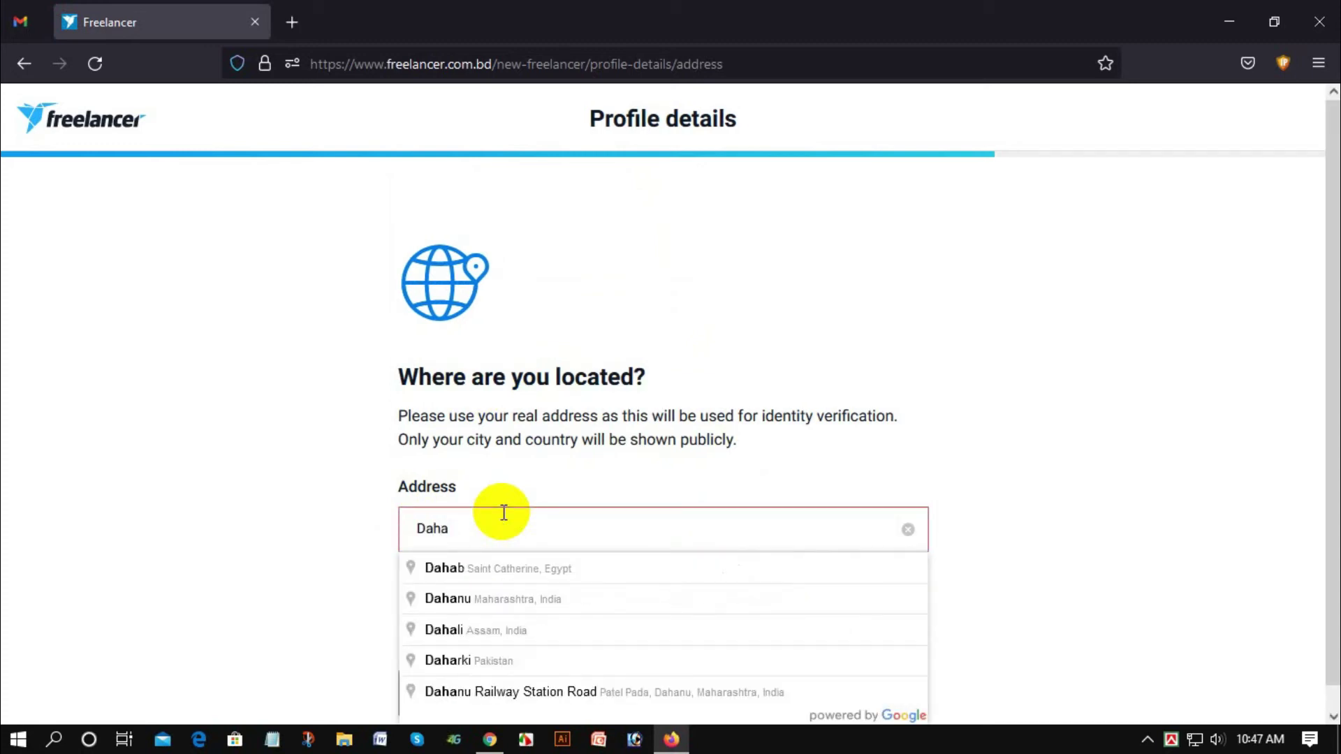
{"action": "type", "text": "Dhaka"}
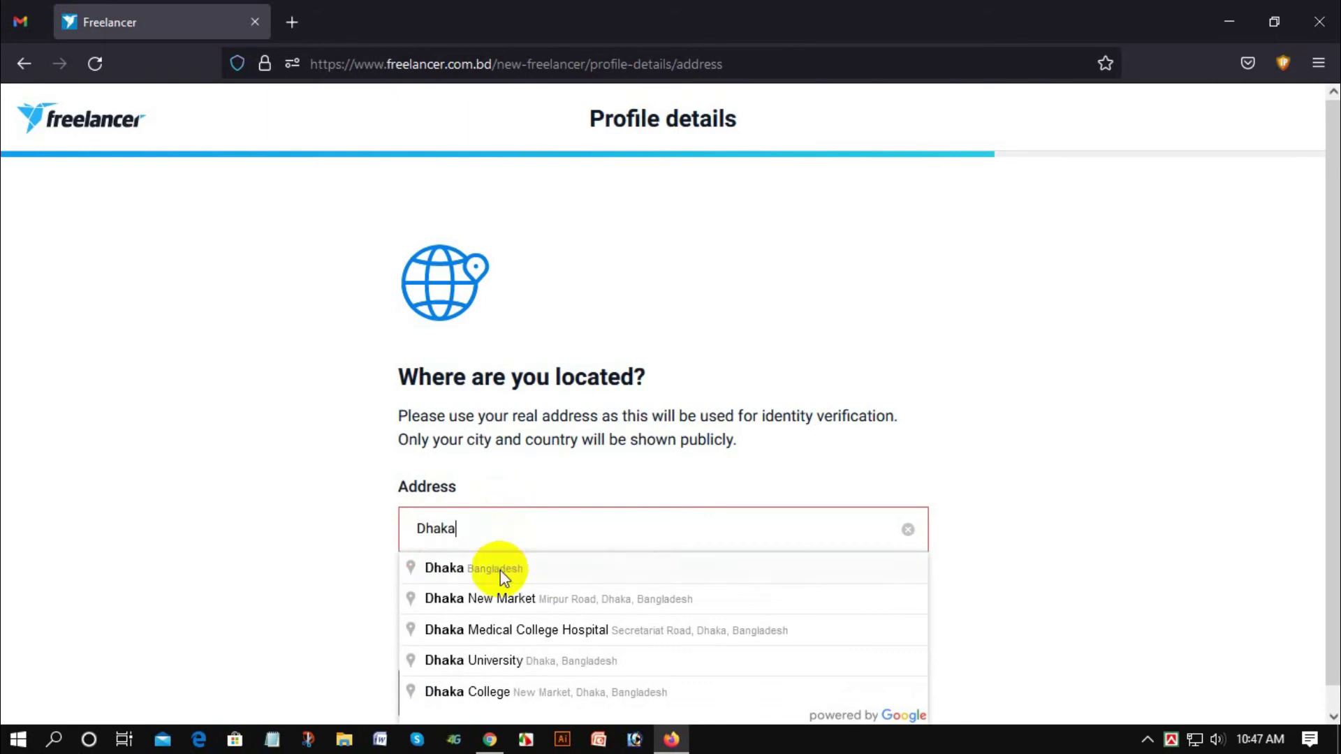
{"action": "left_click", "coordinate": [479, 568]}
{"action": "scroll", "coordinate": [338, 489], "scroll_direction": "down", "scroll_amount": 3}
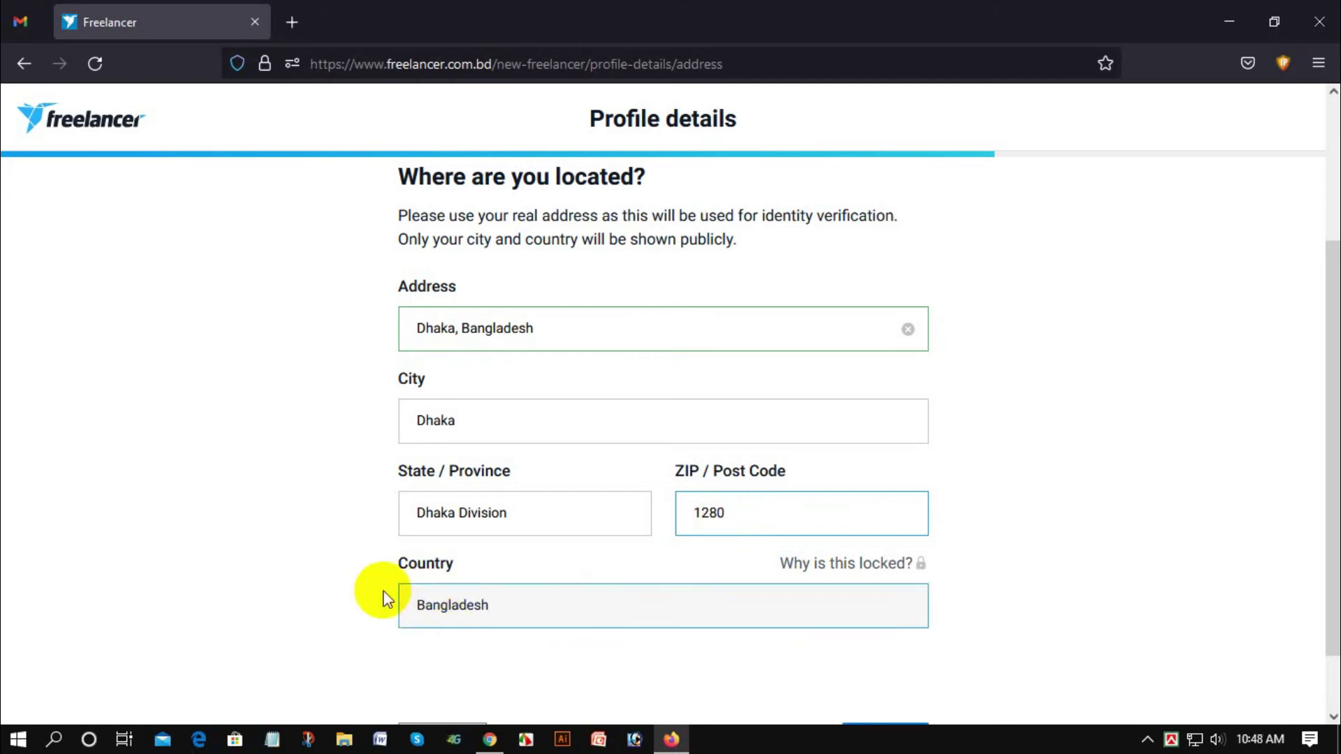
{"action": "scroll", "coordinate": [526, 577], "scroll_direction": "down", "scroll_amount": 2}
{"action": "left_click", "coordinate": [881, 667]}
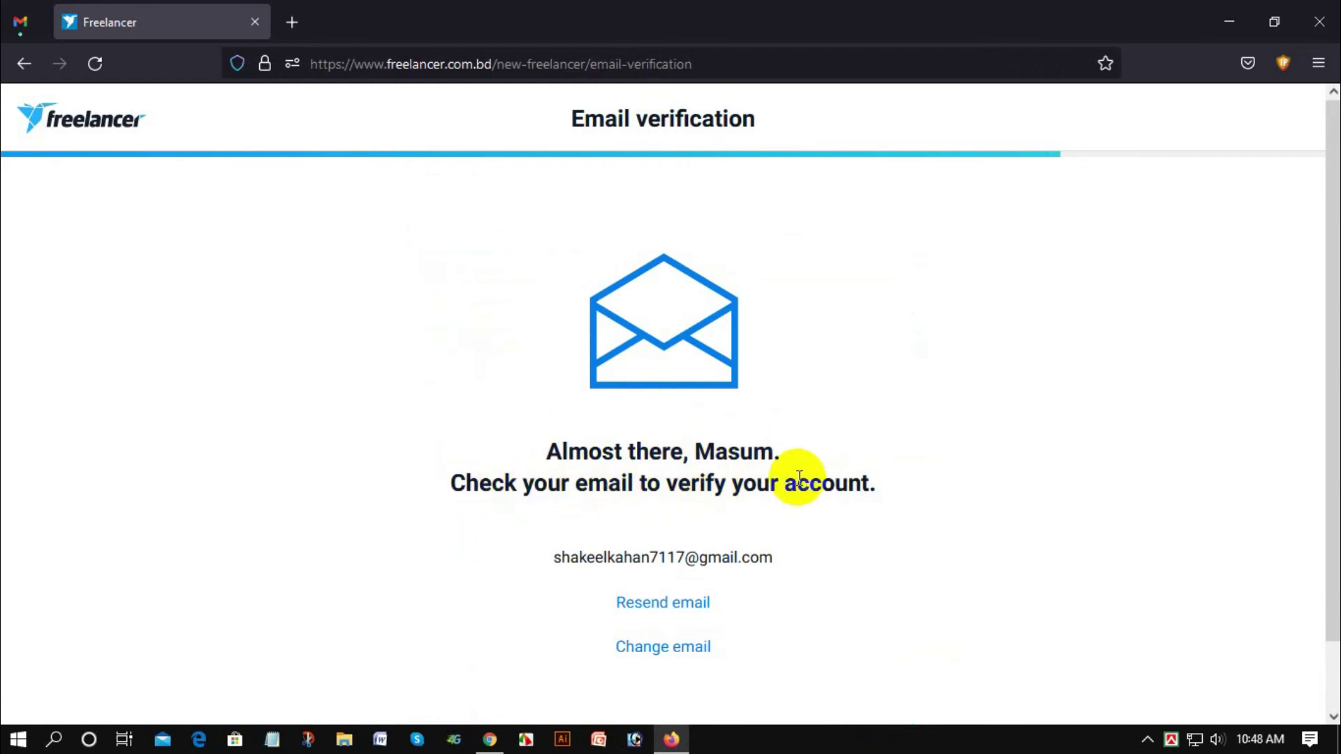
Step: Scroll down the Email verification page that asks to check the inbox
{"action": "scroll", "coordinate": [799, 477], "scroll_direction": "down", "scroll_amount": 1}
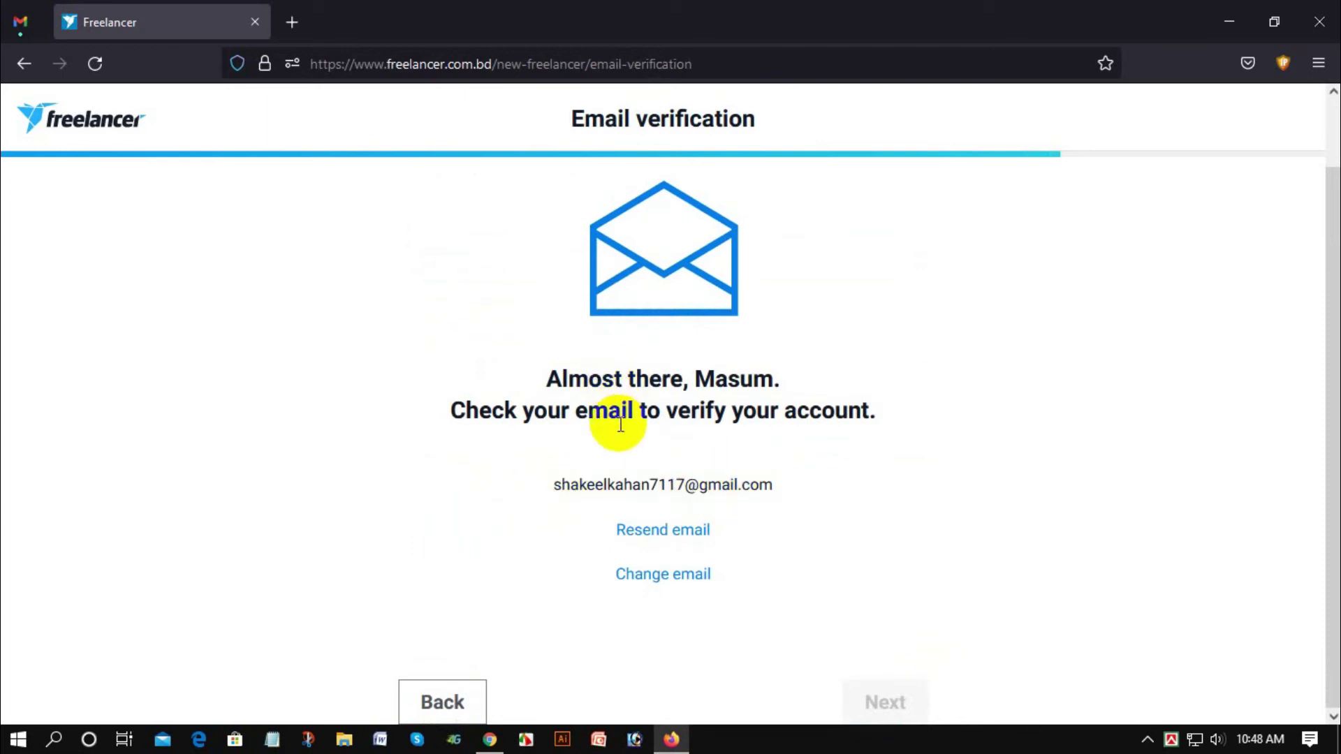
Step: Open Freelancer's verification email in Gmail and confirm the email address
{"action": "left_click", "coordinate": [19, 23]}
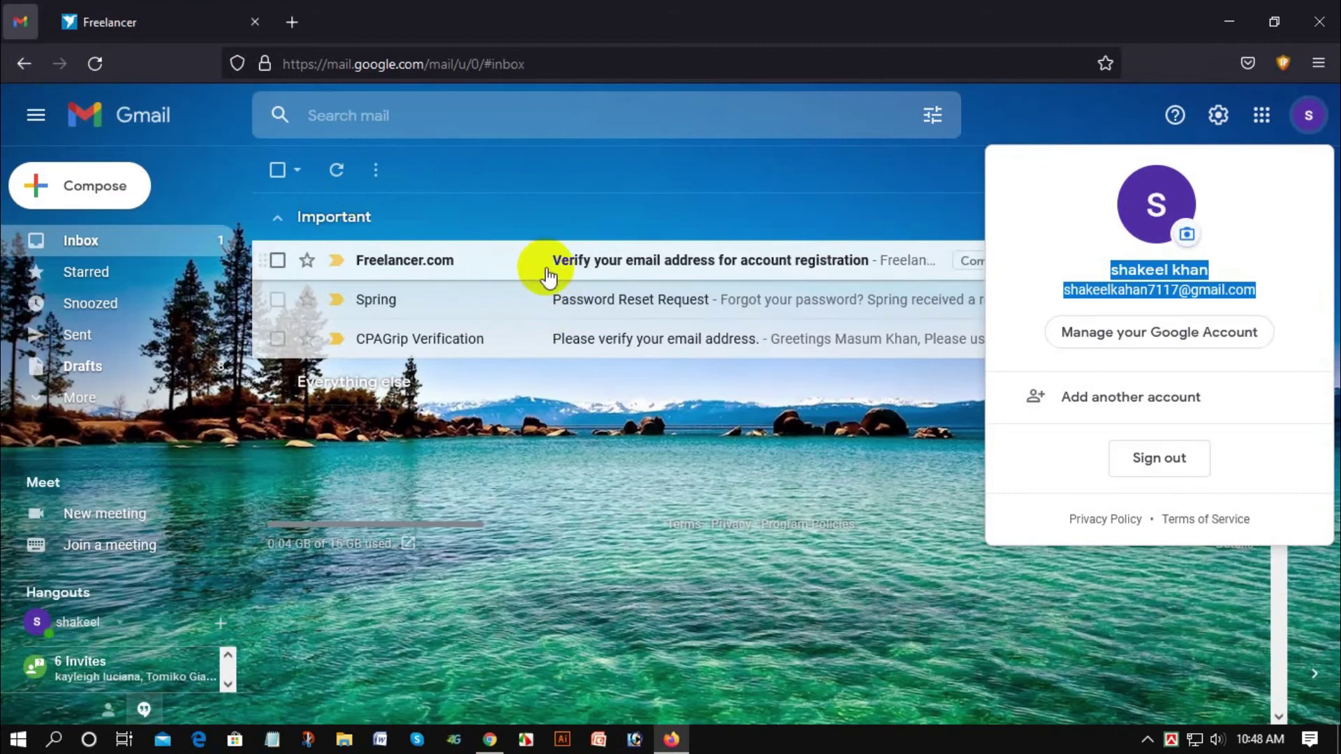
{"action": "left_click", "coordinate": [555, 476]}
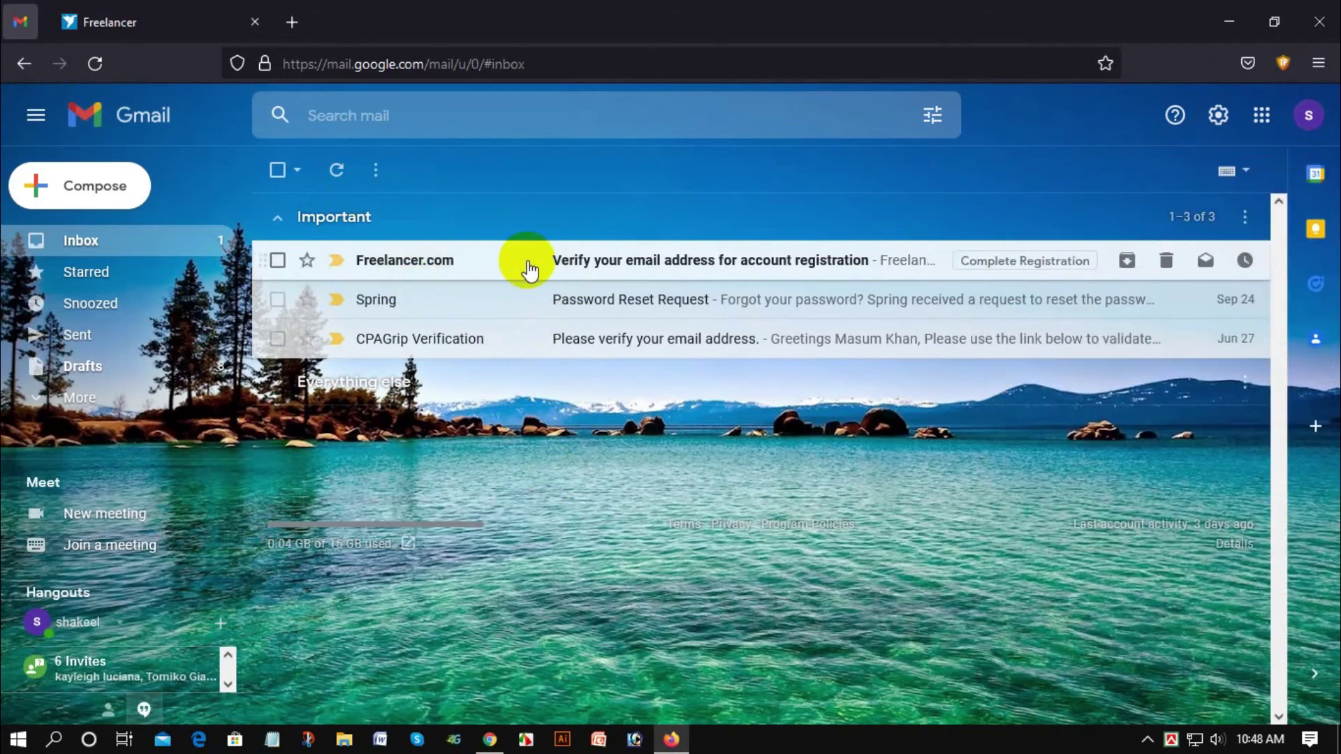
{"action": "left_click", "coordinate": [345, 260]}
{"action": "scroll", "coordinate": [542, 458], "scroll_direction": "down", "scroll_amount": 3}
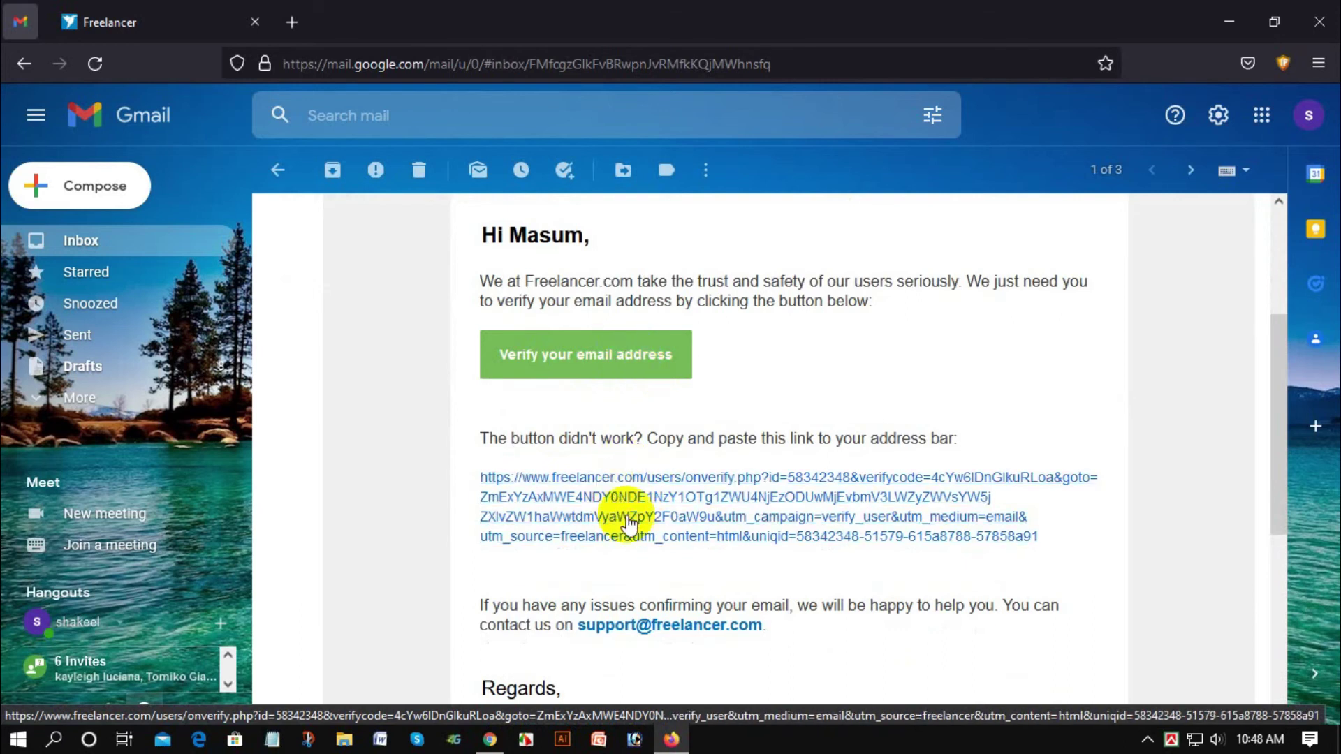
{"action": "left_click", "coordinate": [594, 353]}
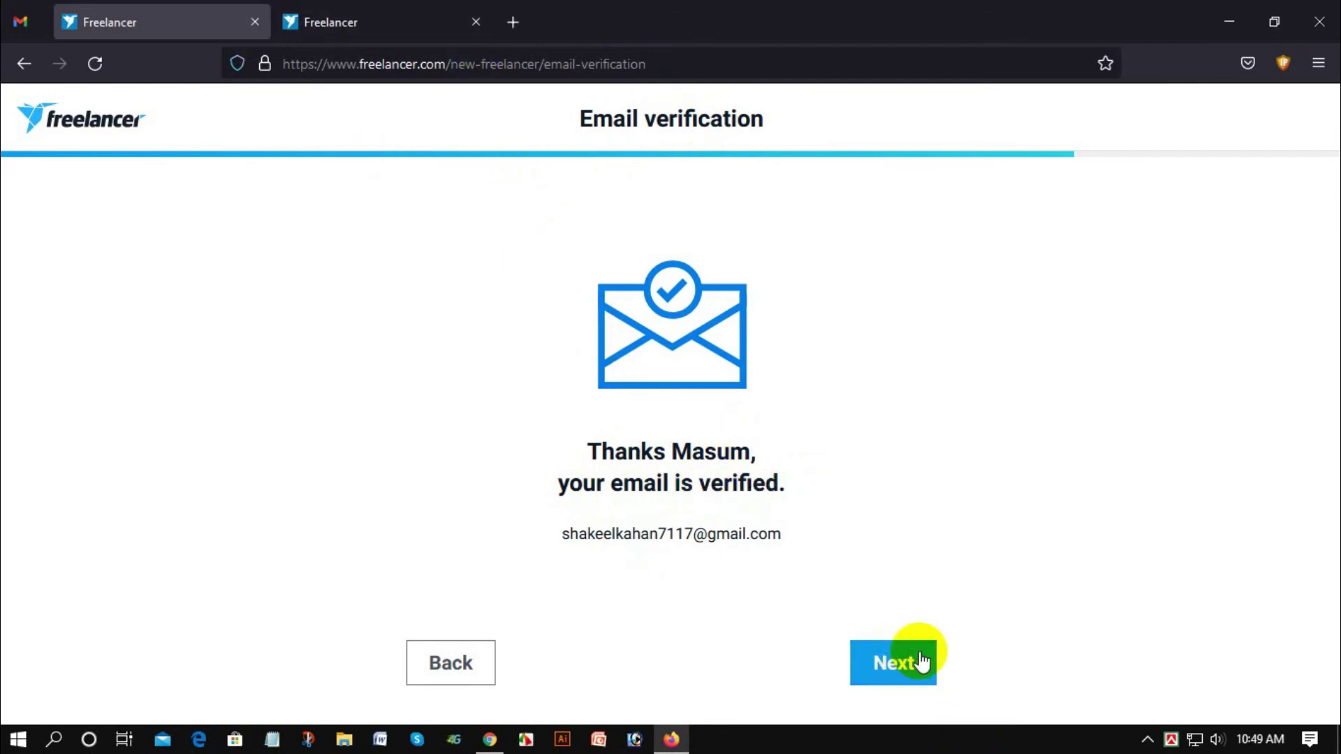
Step: Continue past the verified email step and skip payment verification
{"action": "left_click", "coordinate": [899, 660]}
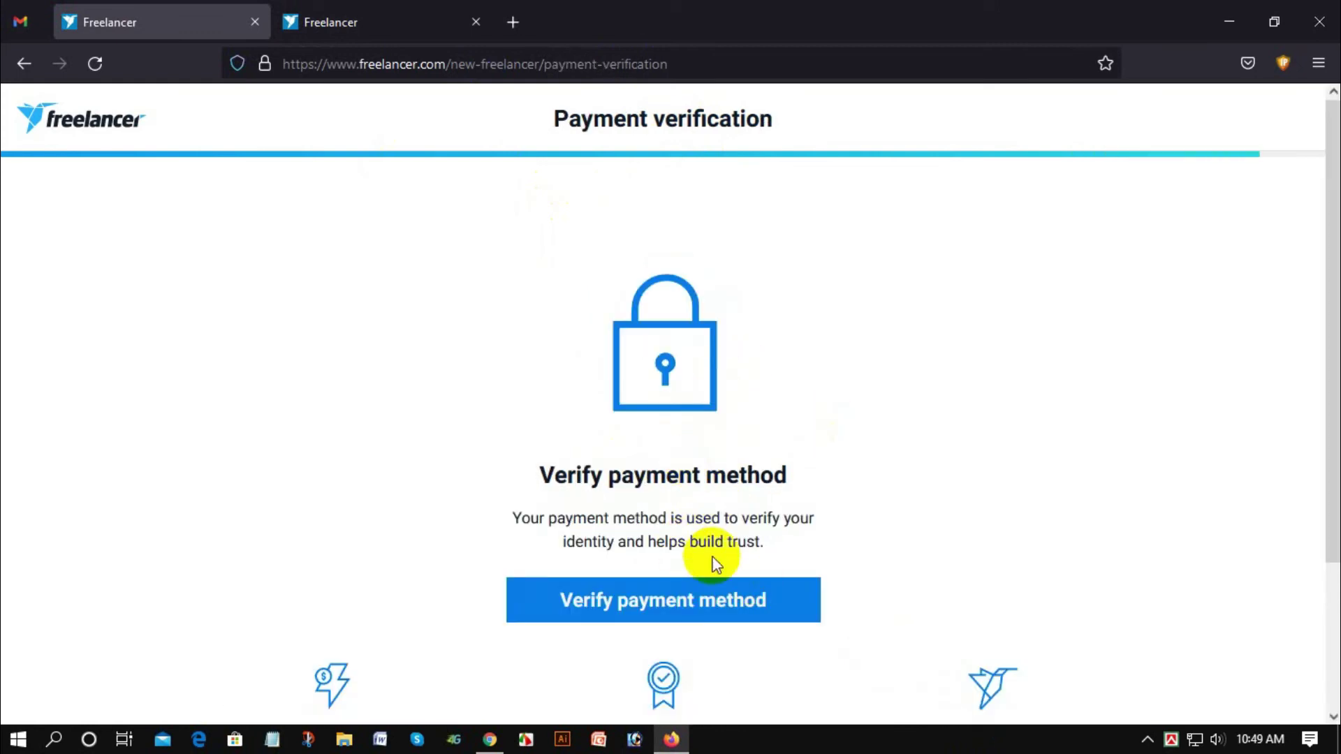
{"action": "scroll", "coordinate": [656, 408], "scroll_direction": "down", "scroll_amount": 3}
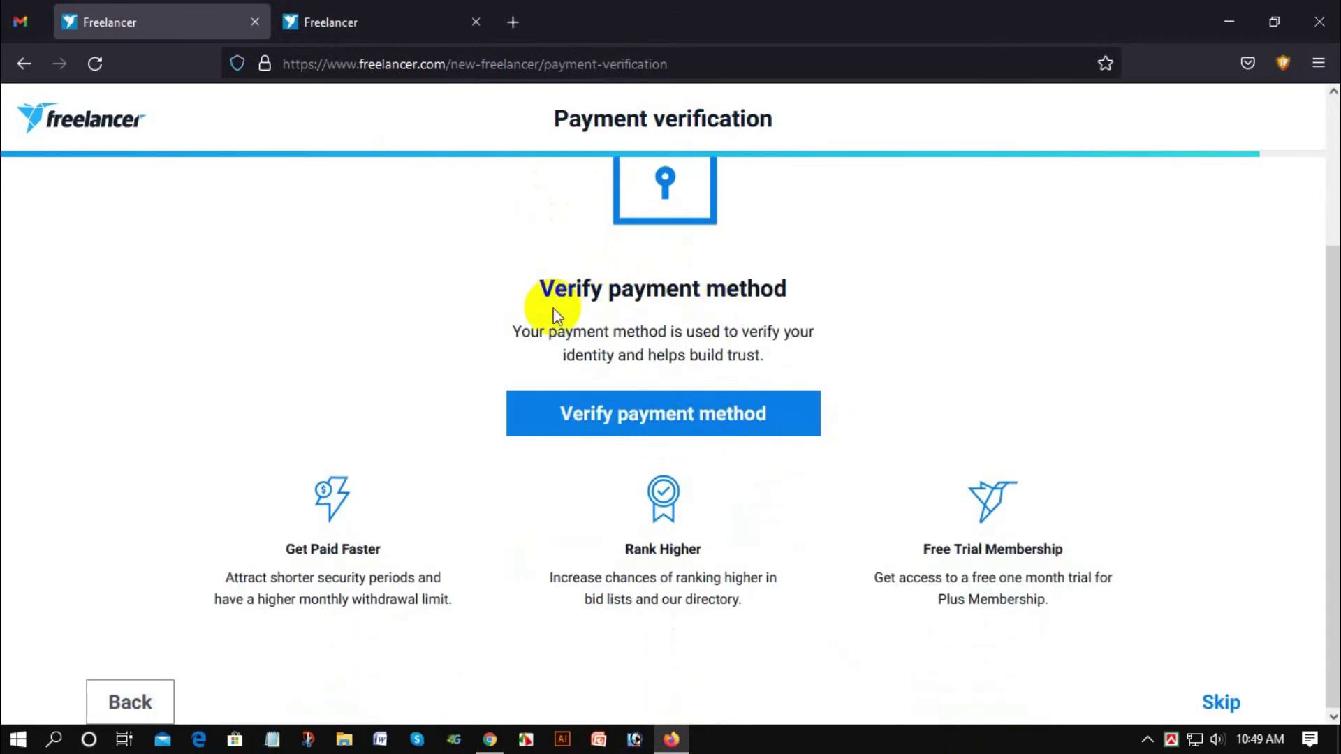
{"action": "scroll", "coordinate": [656, 303], "scroll_direction": "up", "scroll_amount": 3}
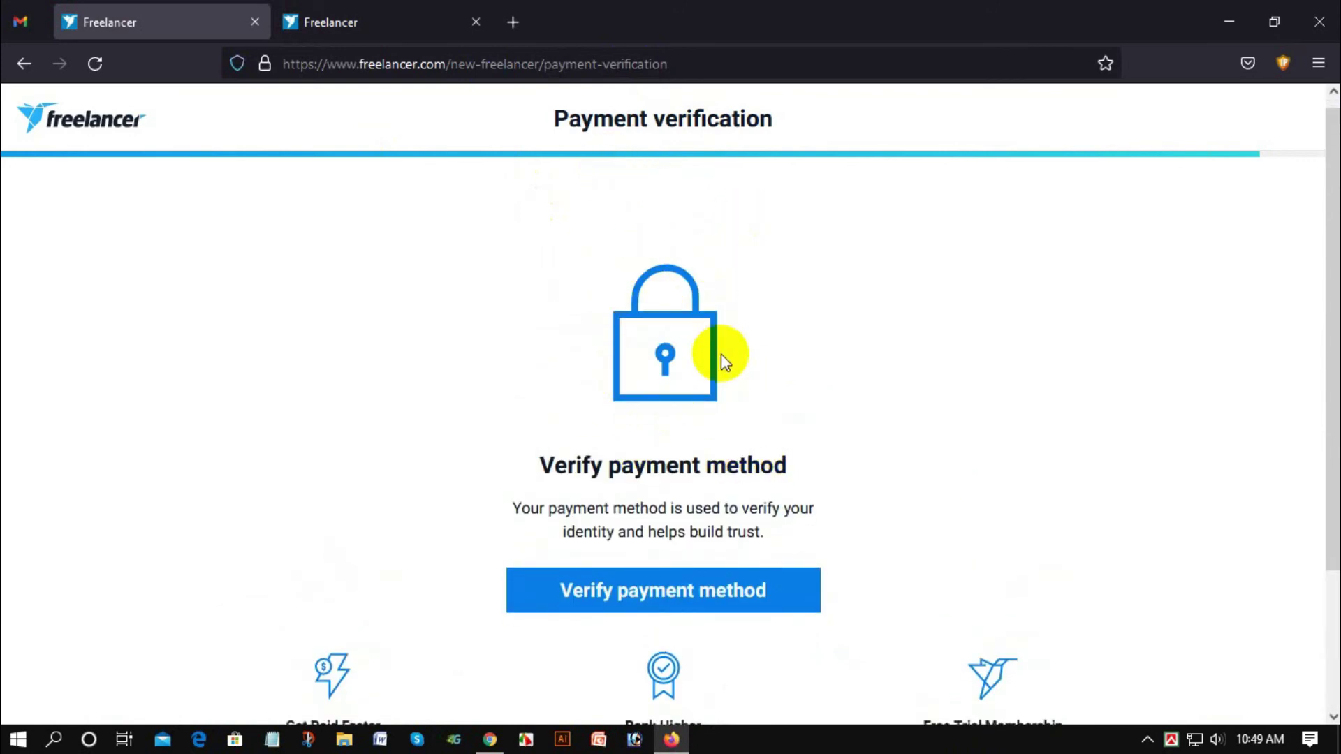
{"action": "scroll", "coordinate": [720, 354], "scroll_direction": "down", "scroll_amount": 3}
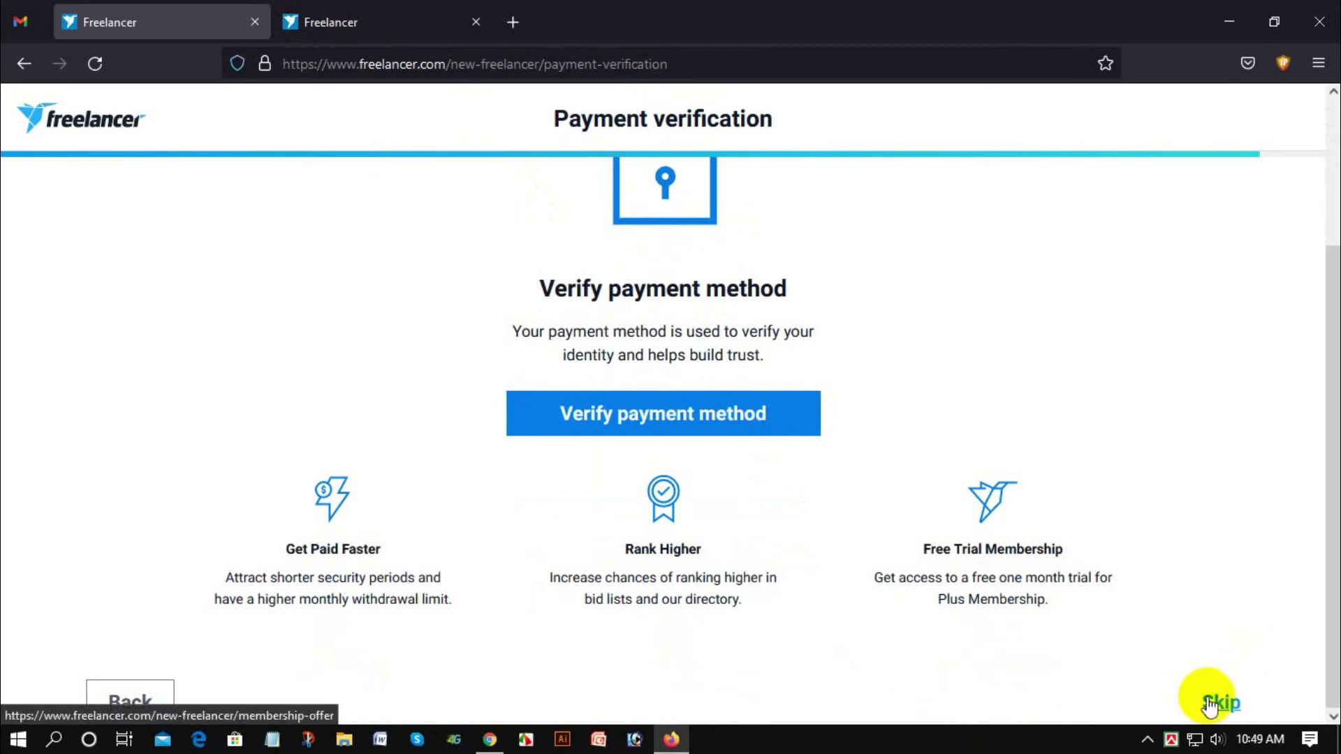
{"action": "scroll", "coordinate": [716, 370], "scroll_direction": "up", "scroll_amount": 2}
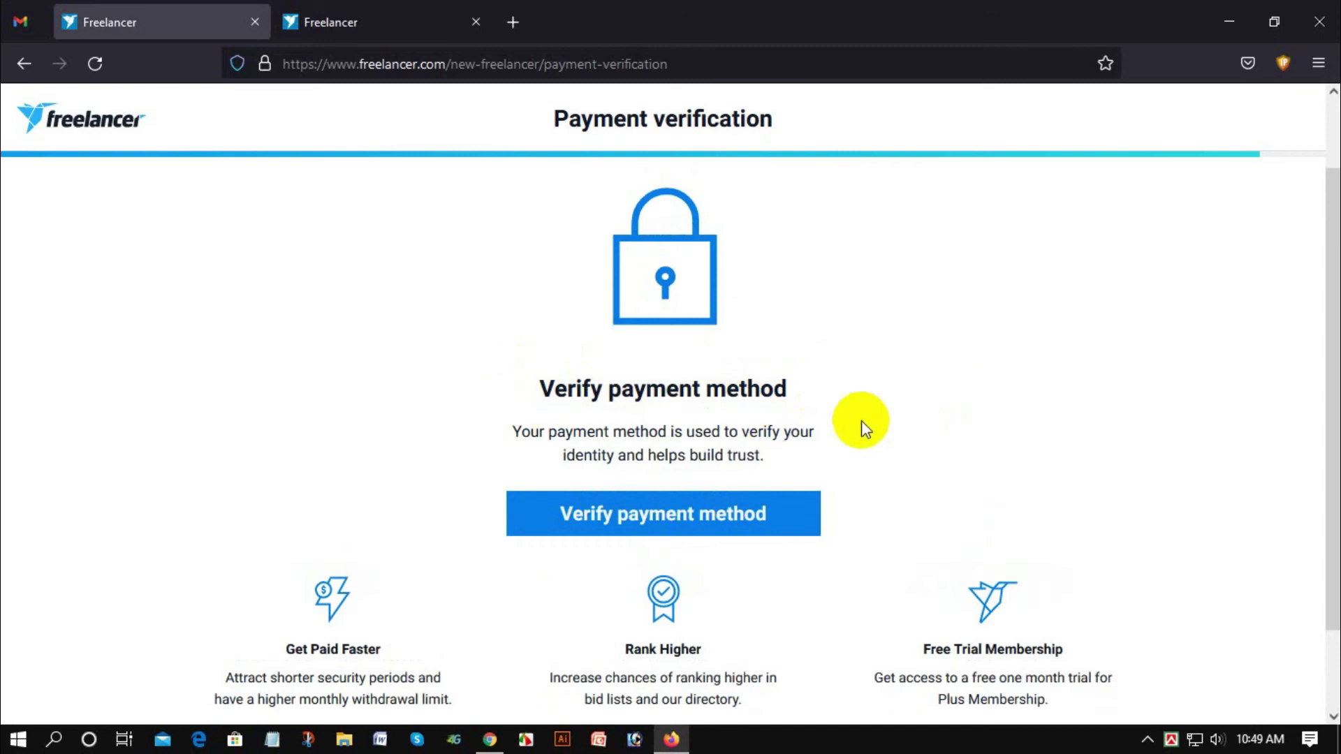
{"action": "scroll", "coordinate": [908, 454], "scroll_direction": "down", "scroll_amount": 2}
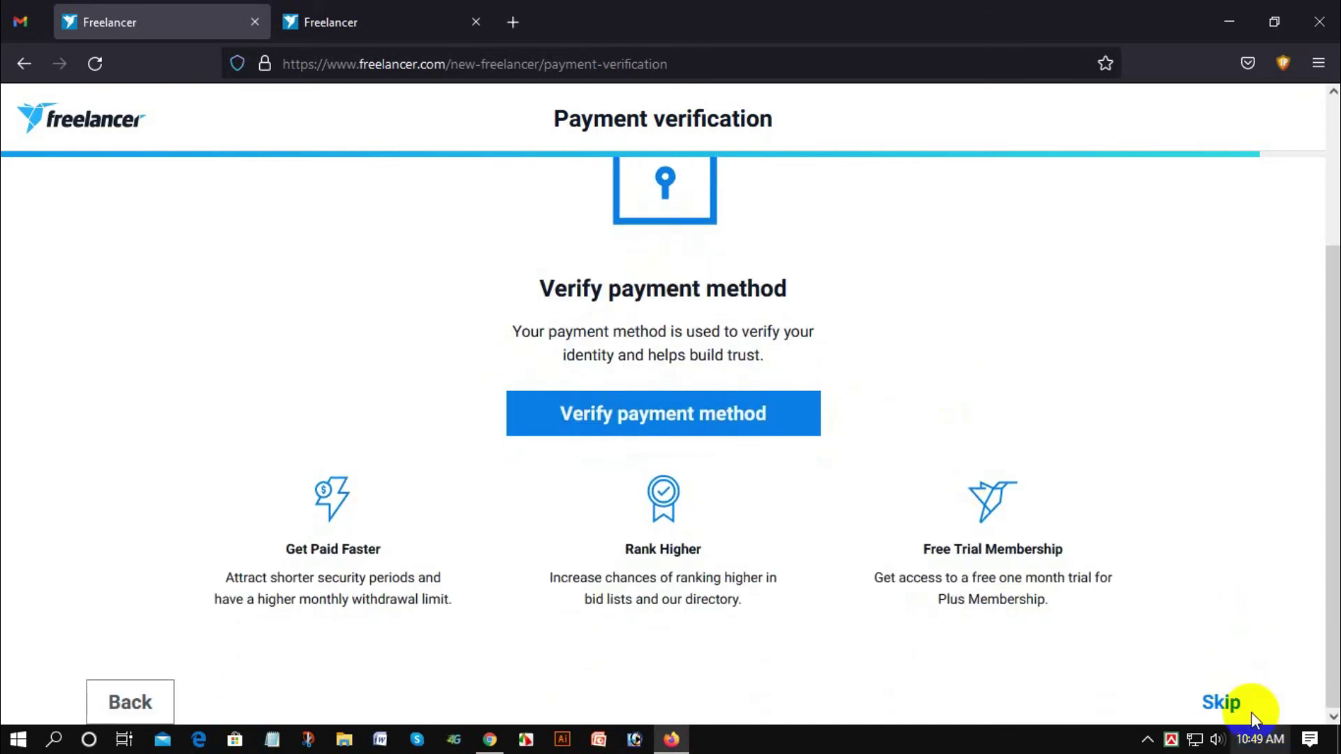
{"action": "left_click", "coordinate": [1211, 699]}
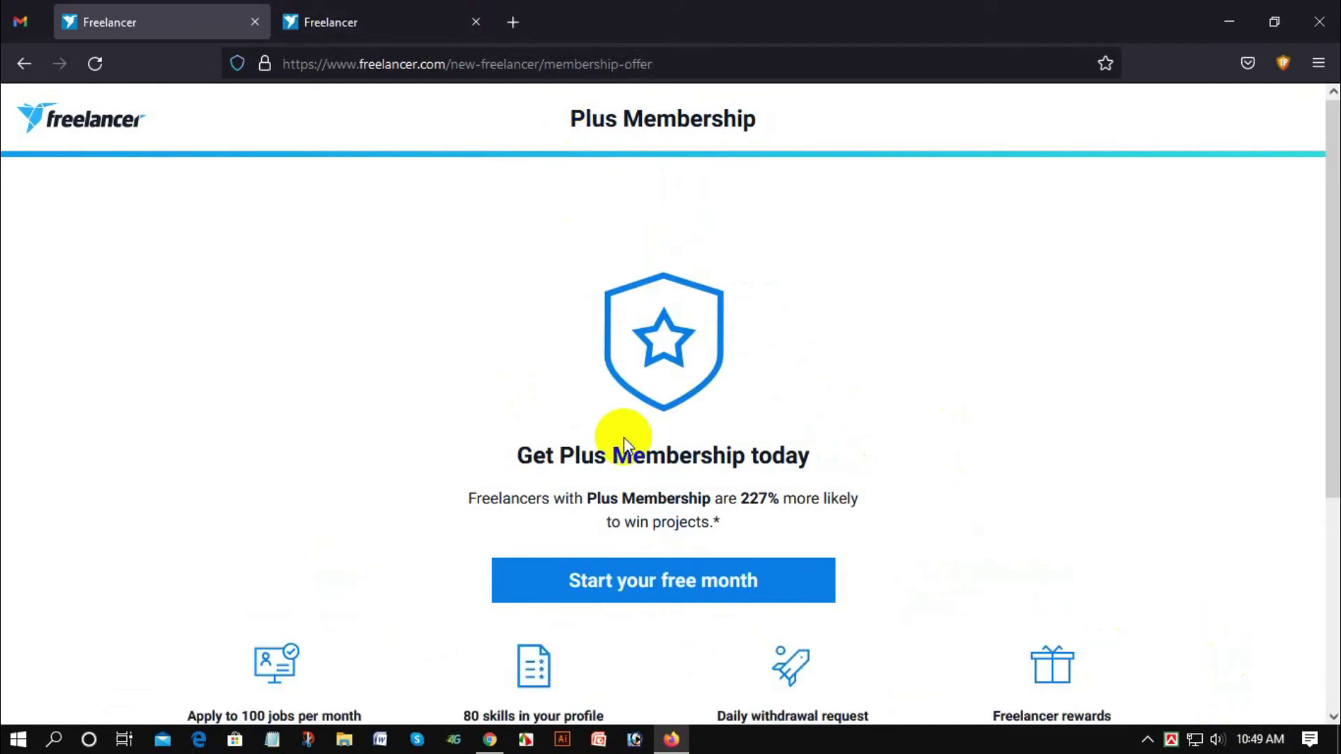
Step: Scroll through the Plus Membership offer page to review it
{"action": "scroll", "coordinate": [591, 433], "scroll_direction": "down", "scroll_amount": 3}
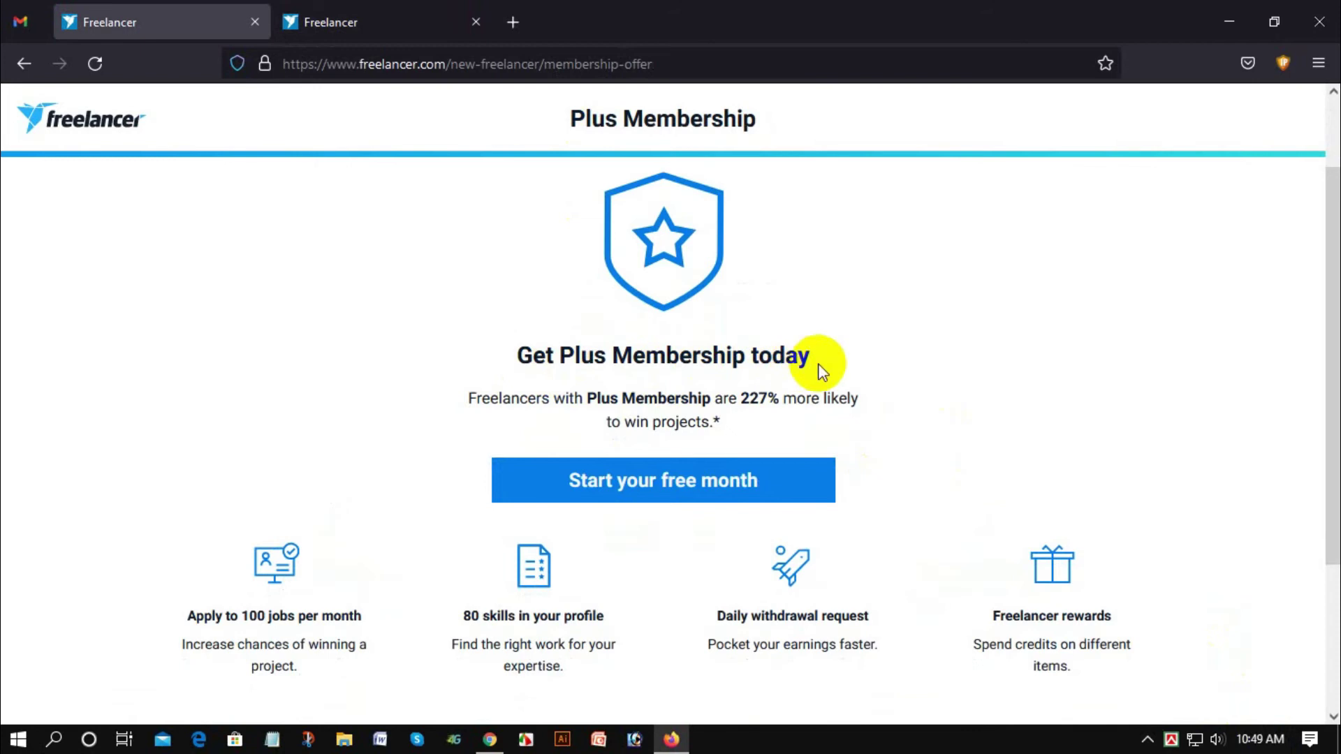
{"action": "scroll", "coordinate": [574, 427], "scroll_direction": "down", "scroll_amount": 3}
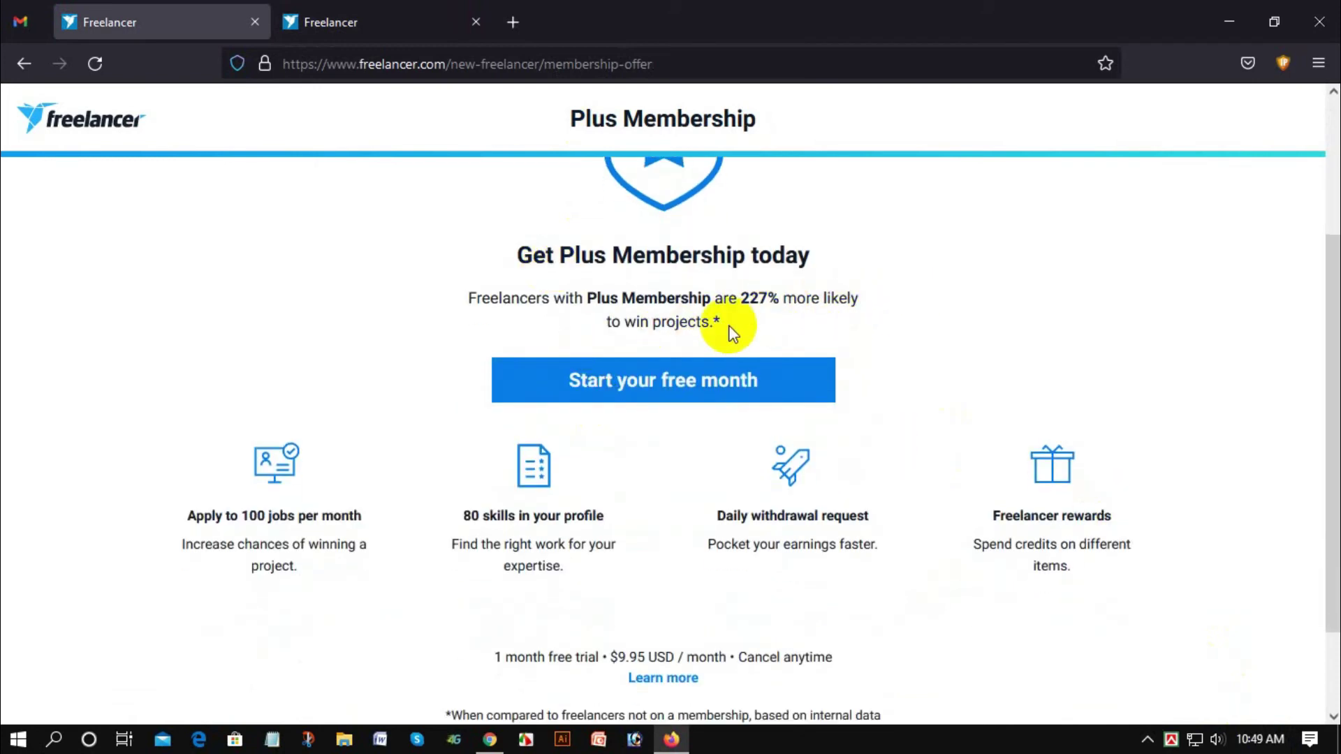
{"action": "scroll", "coordinate": [641, 342], "scroll_direction": "down", "scroll_amount": 1}
{"action": "scroll", "coordinate": [641, 342], "scroll_direction": "down", "scroll_amount": 2}
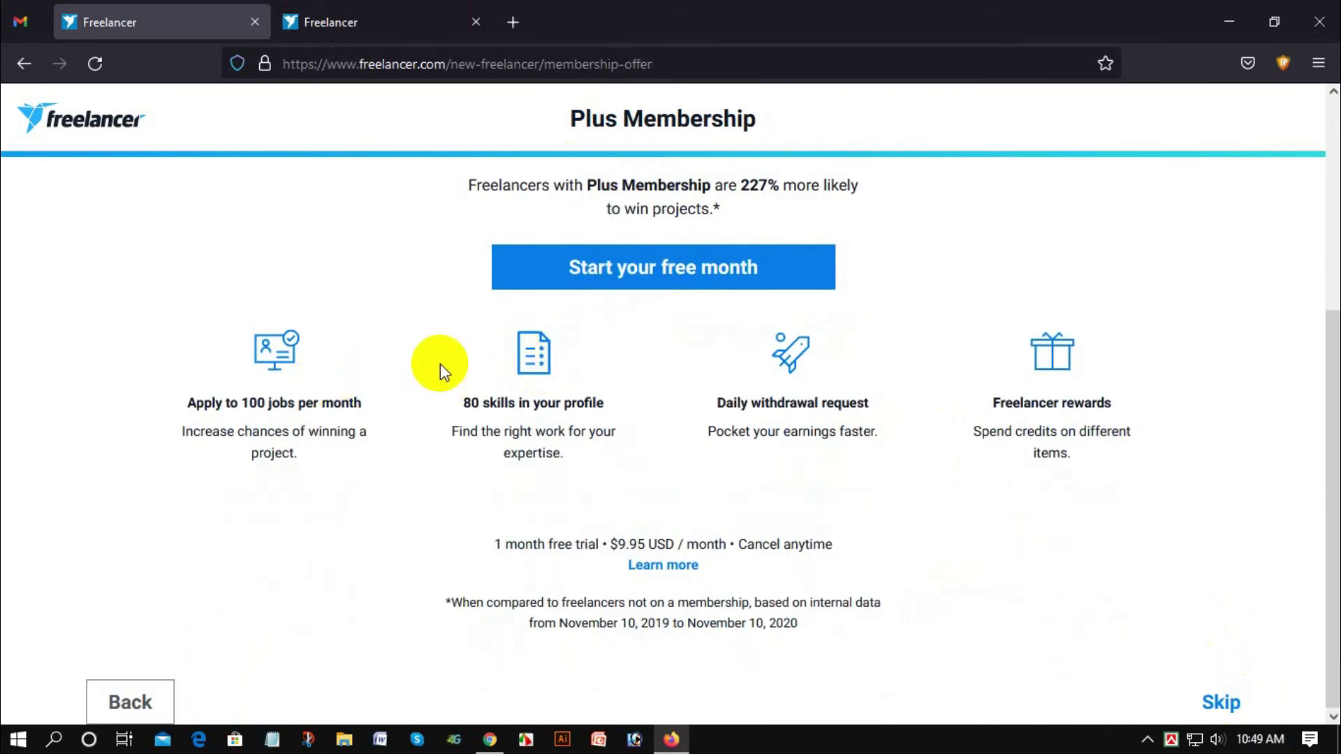
{"action": "scroll", "coordinate": [674, 286], "scroll_direction": "up", "scroll_amount": 3}
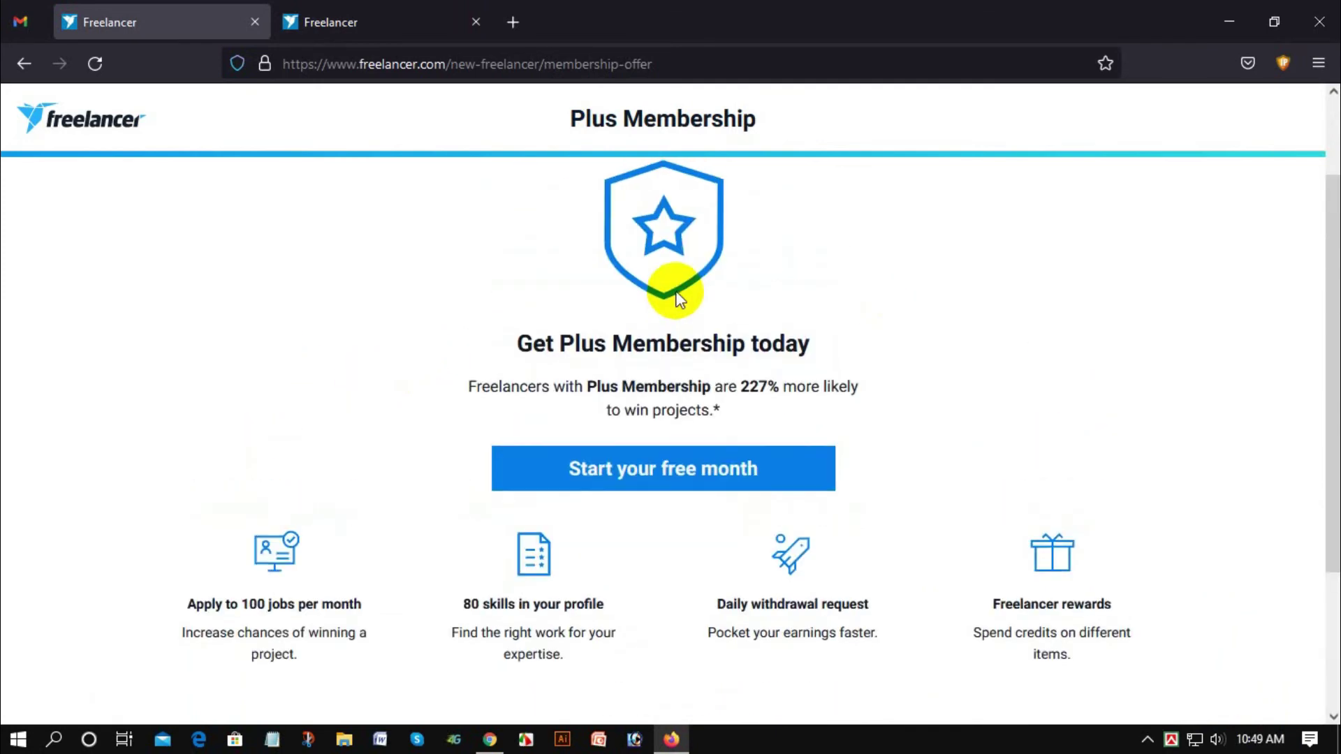
{"action": "scroll", "coordinate": [691, 433], "scroll_direction": "up", "scroll_amount": 2}
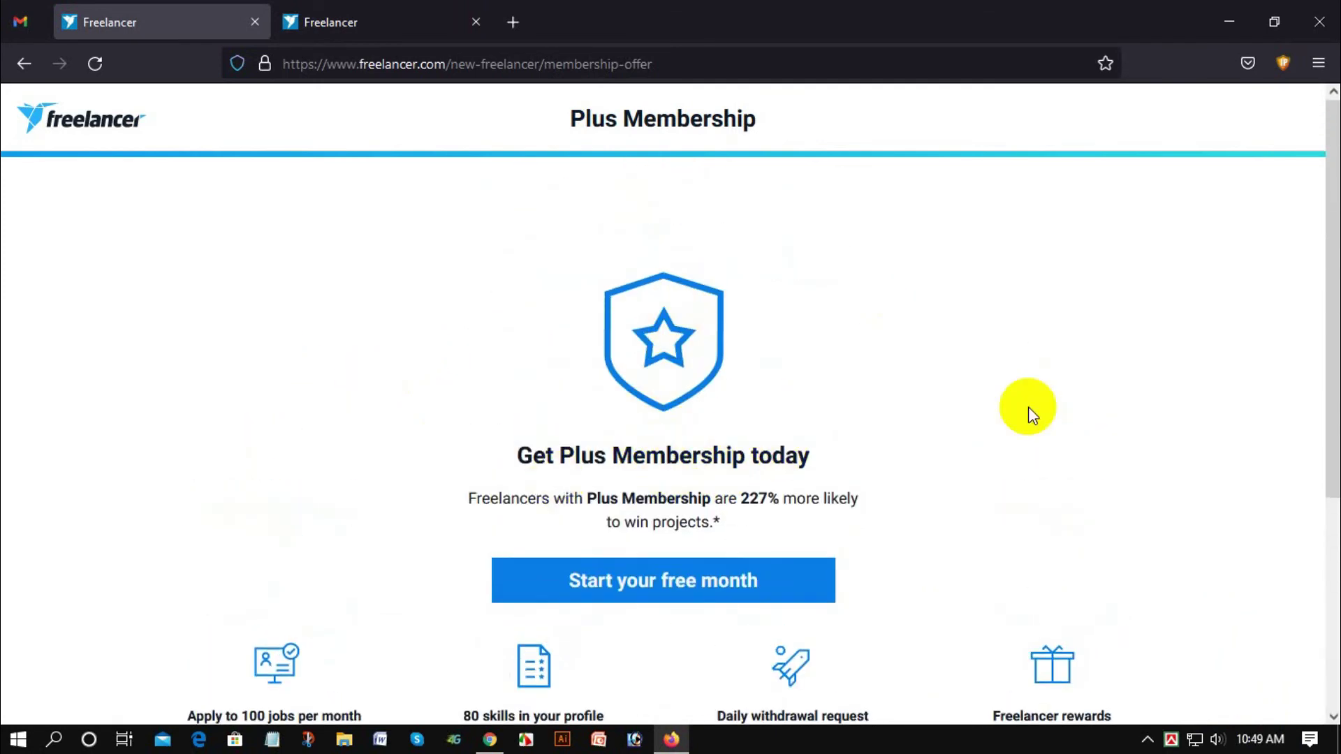
{"action": "scroll", "coordinate": [1028, 406], "scroll_direction": "down", "scroll_amount": 3}
{"action": "scroll", "coordinate": [1224, 609], "scroll_direction": "down", "scroll_amount": 2}
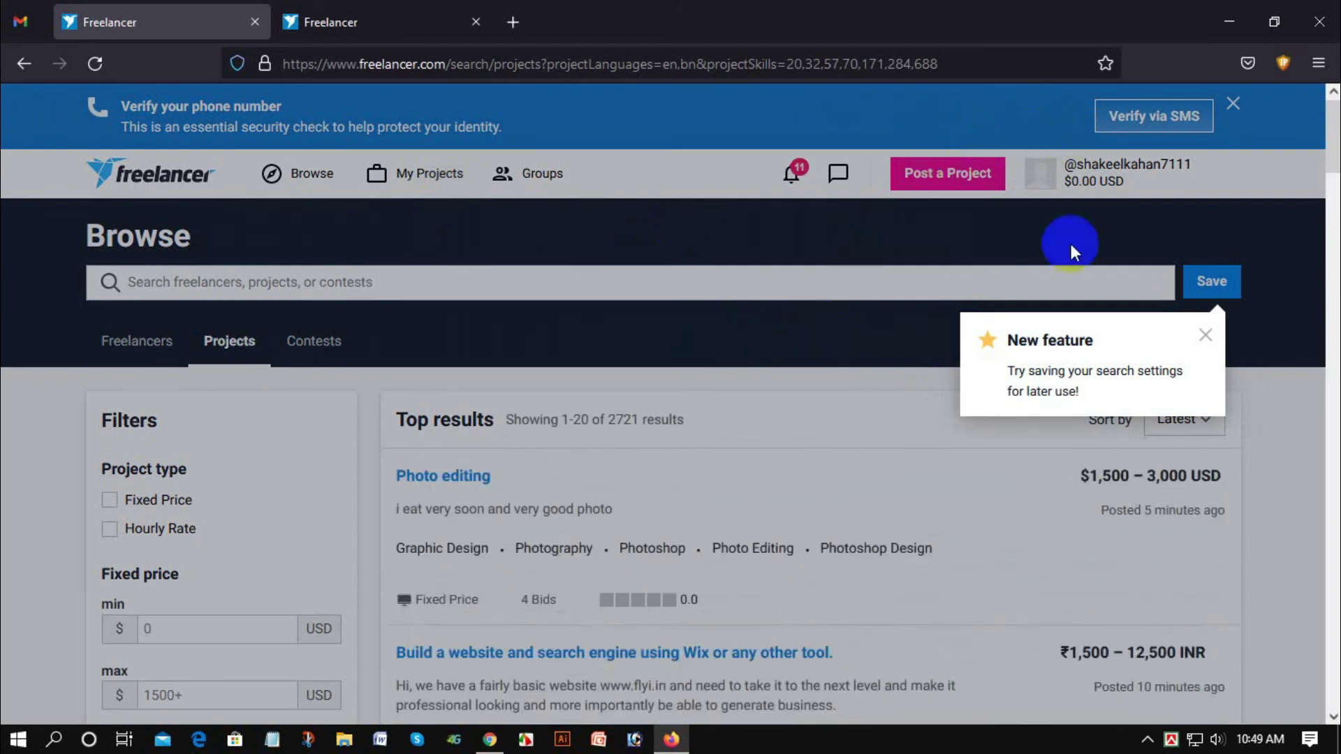
Step: Dismiss the feature tip, start SMS phone verification, and go to the Gmail inbox for the code
{"action": "left_click", "coordinate": [1207, 341]}
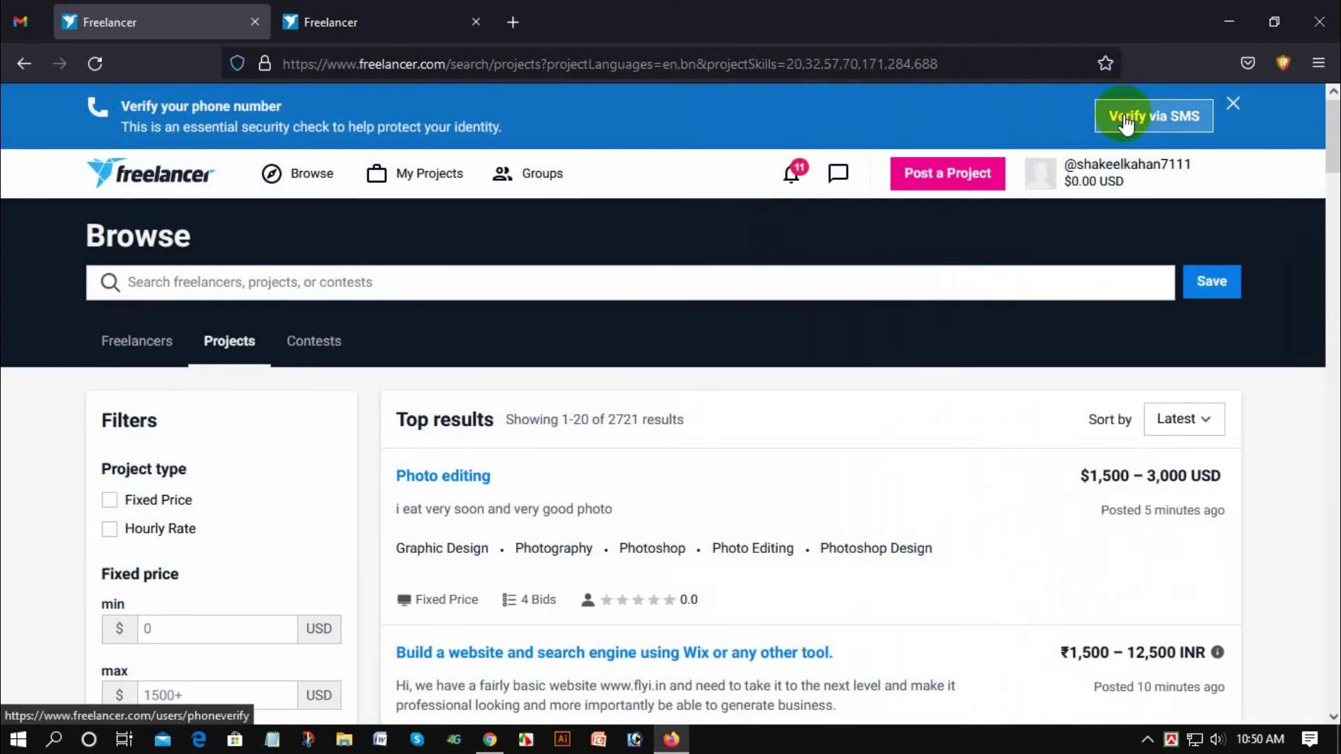
{"action": "left_click", "coordinate": [1126, 120]}
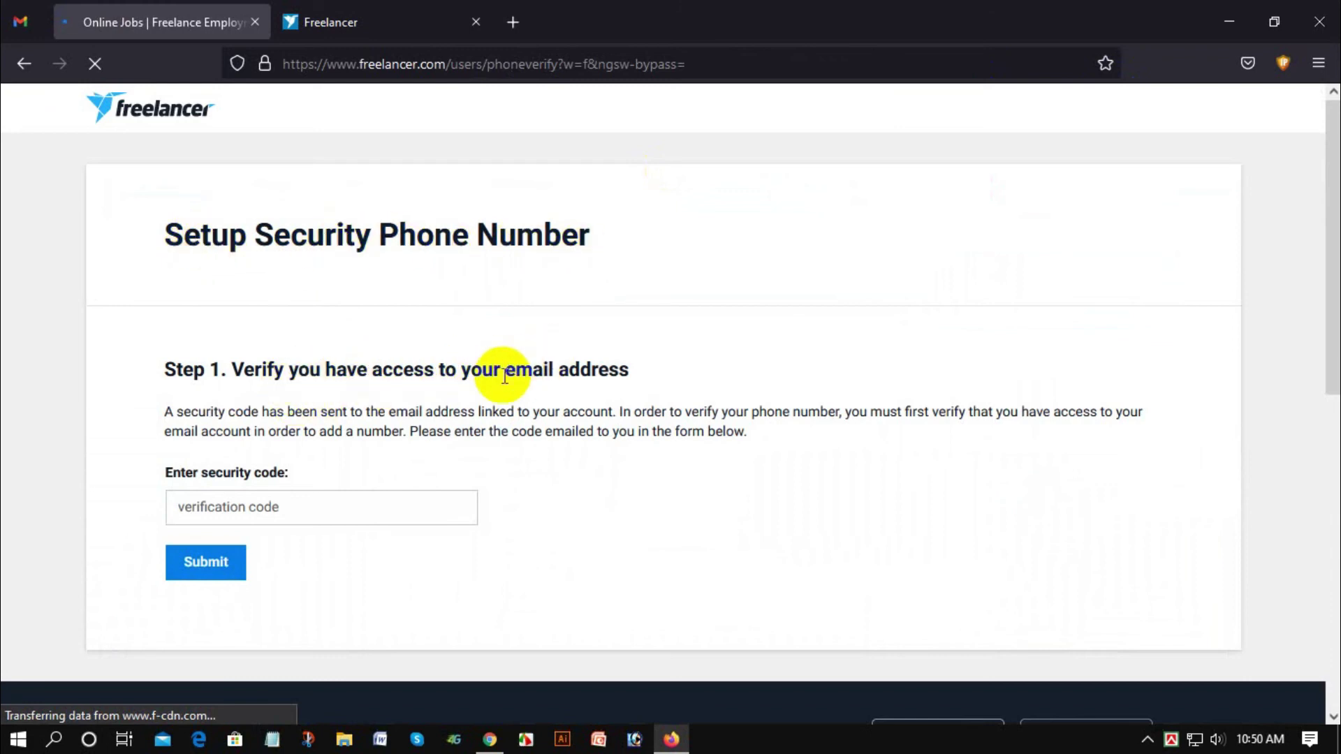
{"action": "left_click", "coordinate": [249, 500]}
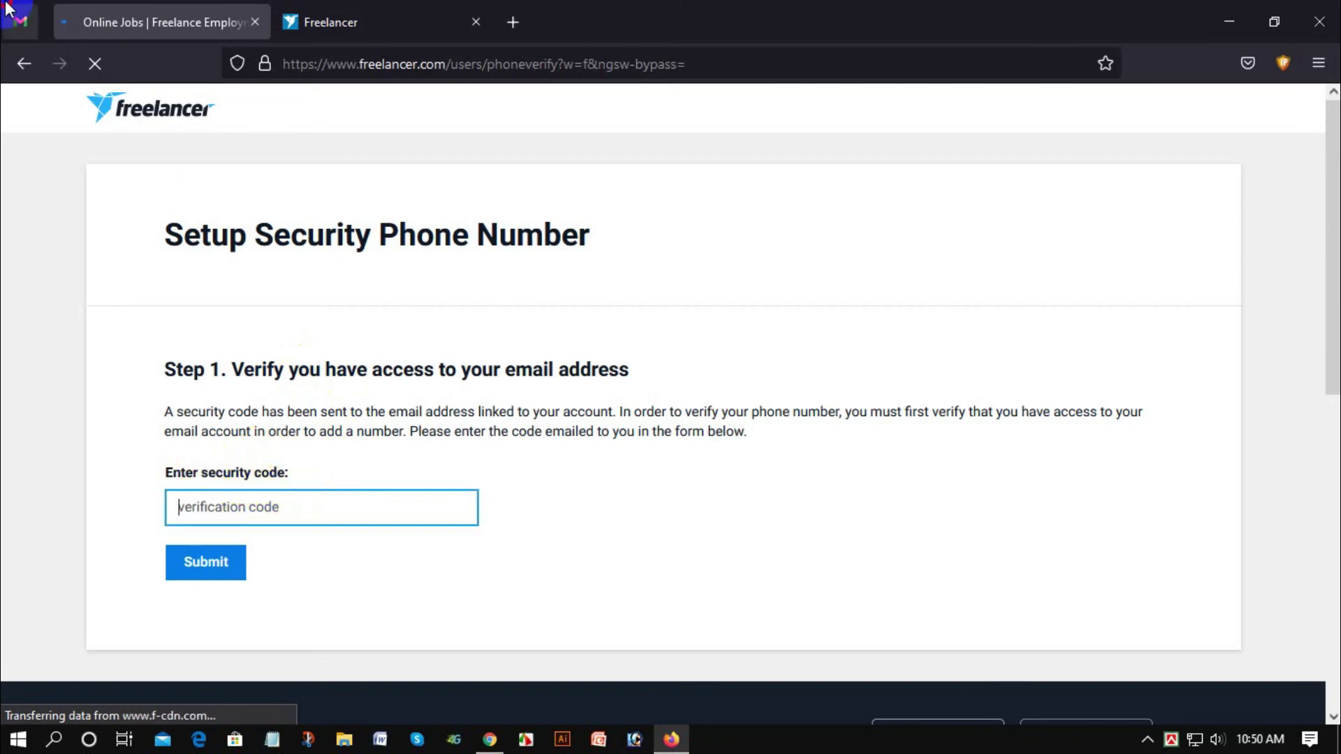
{"action": "left_click", "coordinate": [19, 21]}
{"action": "left_click", "coordinate": [219, 243]}
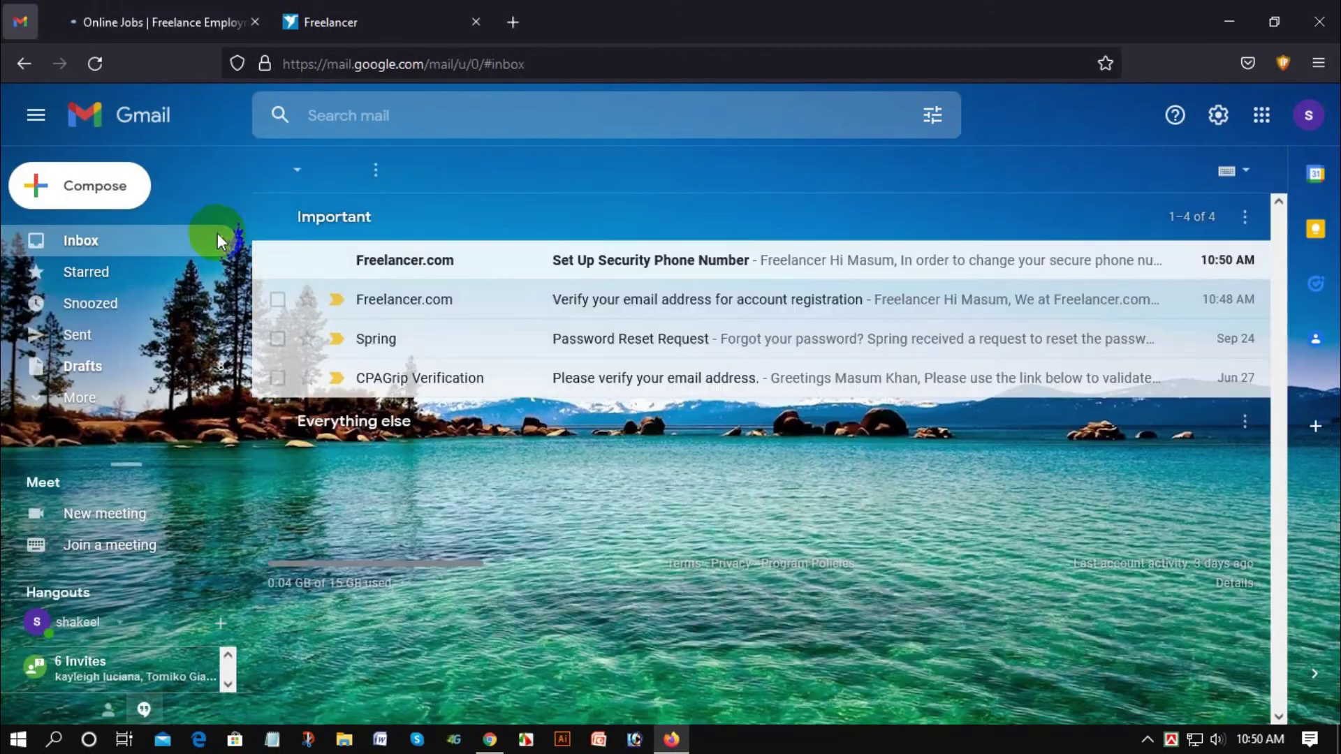
Step: Copy the security code from the 'Set Up Security Phone Number' email and return to Freelancer
{"action": "left_click", "coordinate": [436, 261]}
{"action": "scroll", "coordinate": [548, 454], "scroll_direction": "down", "scroll_amount": 7}
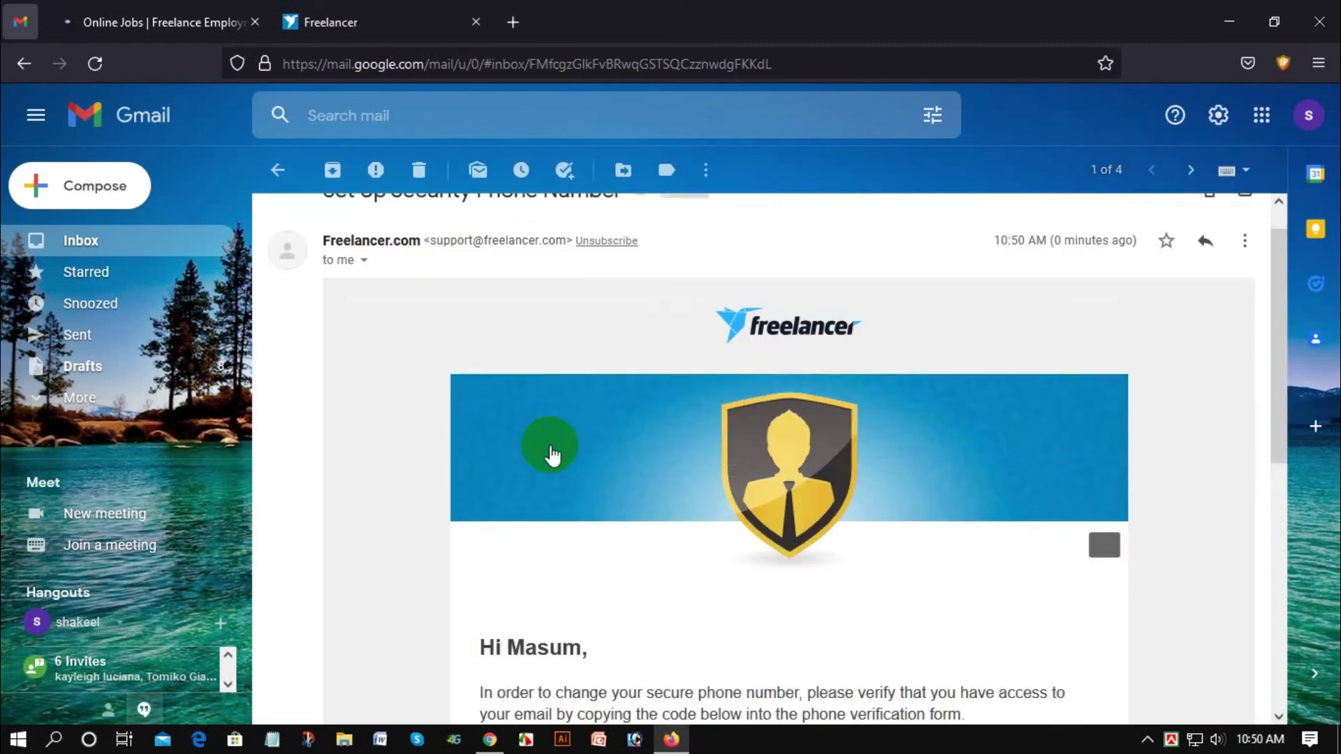
{"action": "scroll", "coordinate": [551, 446], "scroll_direction": "up", "scroll_amount": 3}
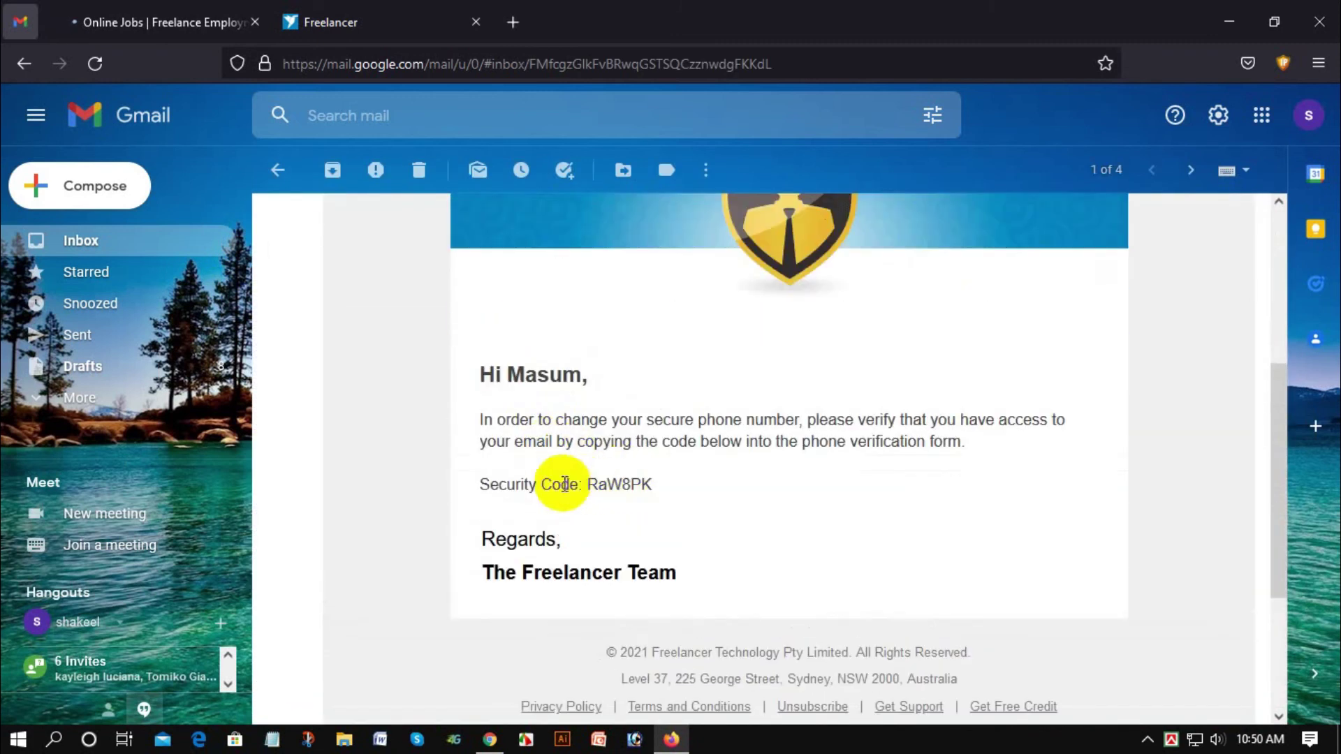
{"action": "left_click_drag", "start_coordinate": [591, 484], "coordinate": [651, 479]}
{"action": "right_click", "coordinate": [647, 485]}
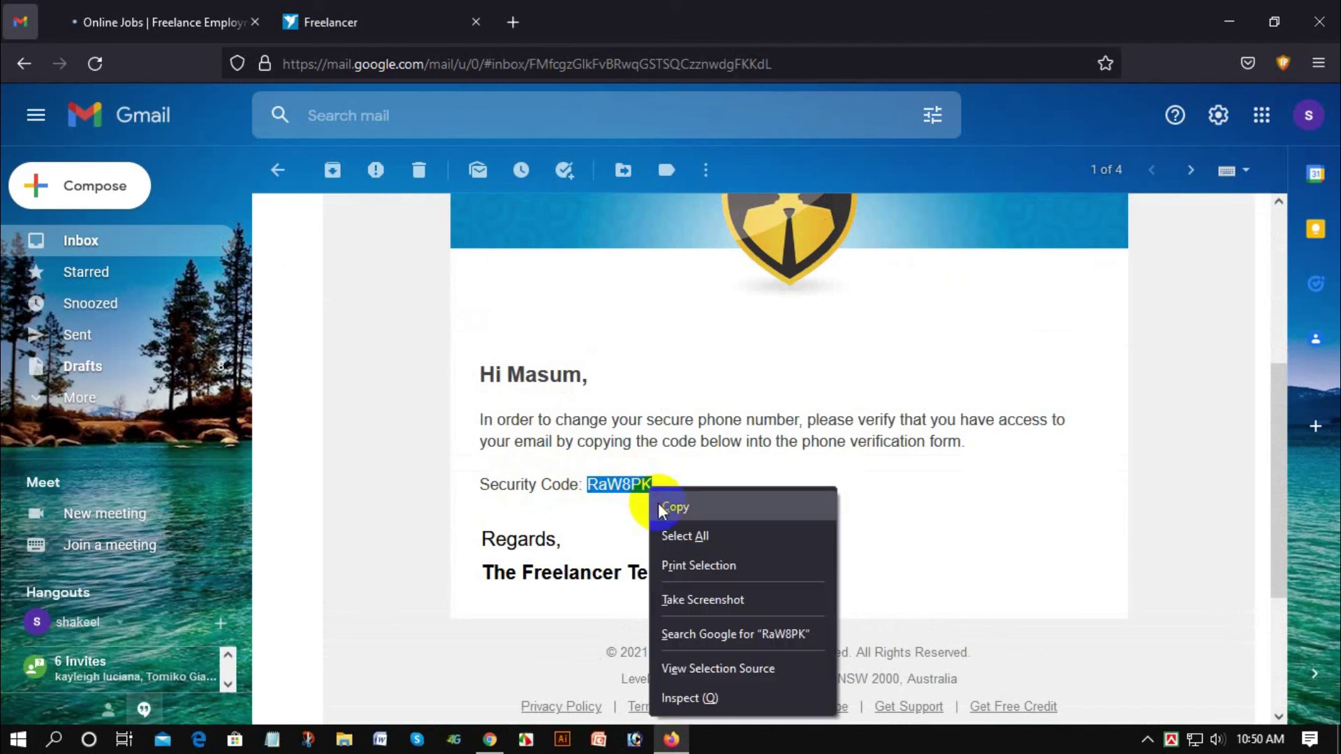
{"action": "left_click", "coordinate": [675, 510]}
{"action": "left_click", "coordinate": [359, 20]}
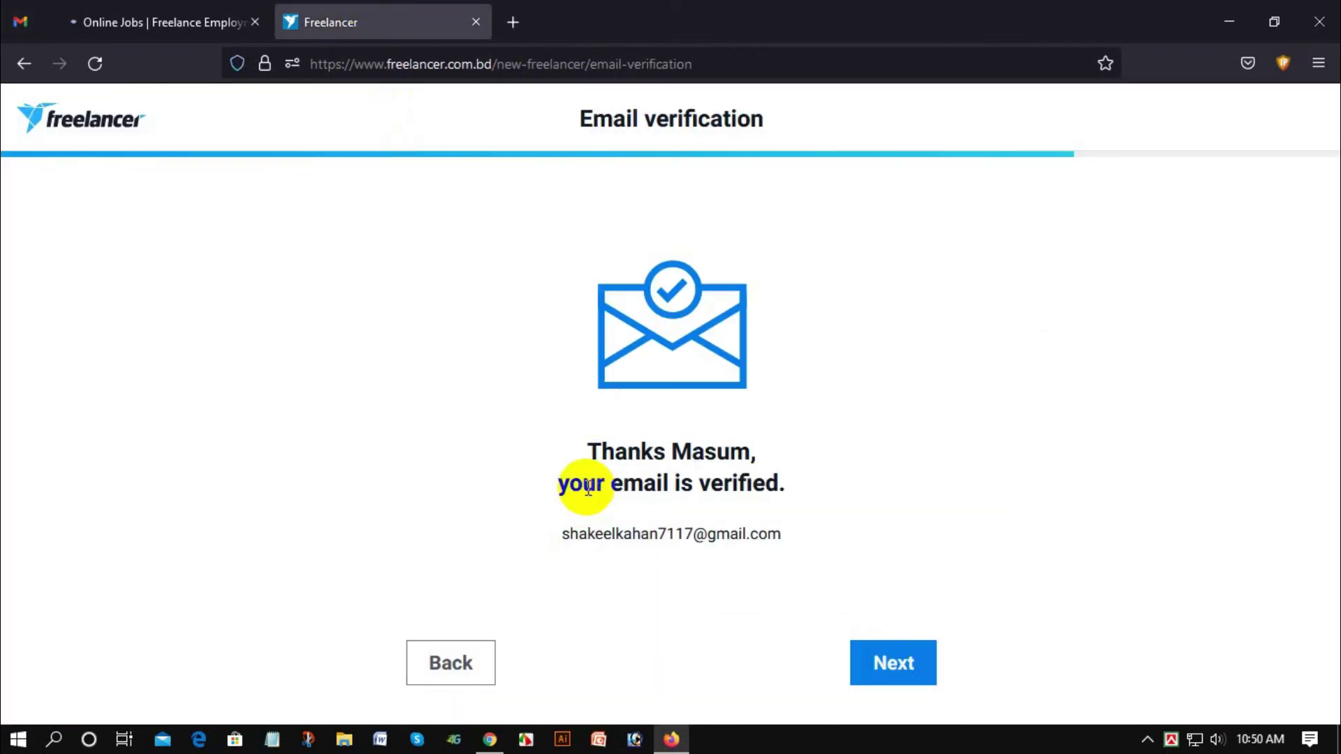
Step: Paste and submit the security code to reach Step 2, then close the extra Freelancer tab
{"action": "left_click", "coordinate": [218, 8]}
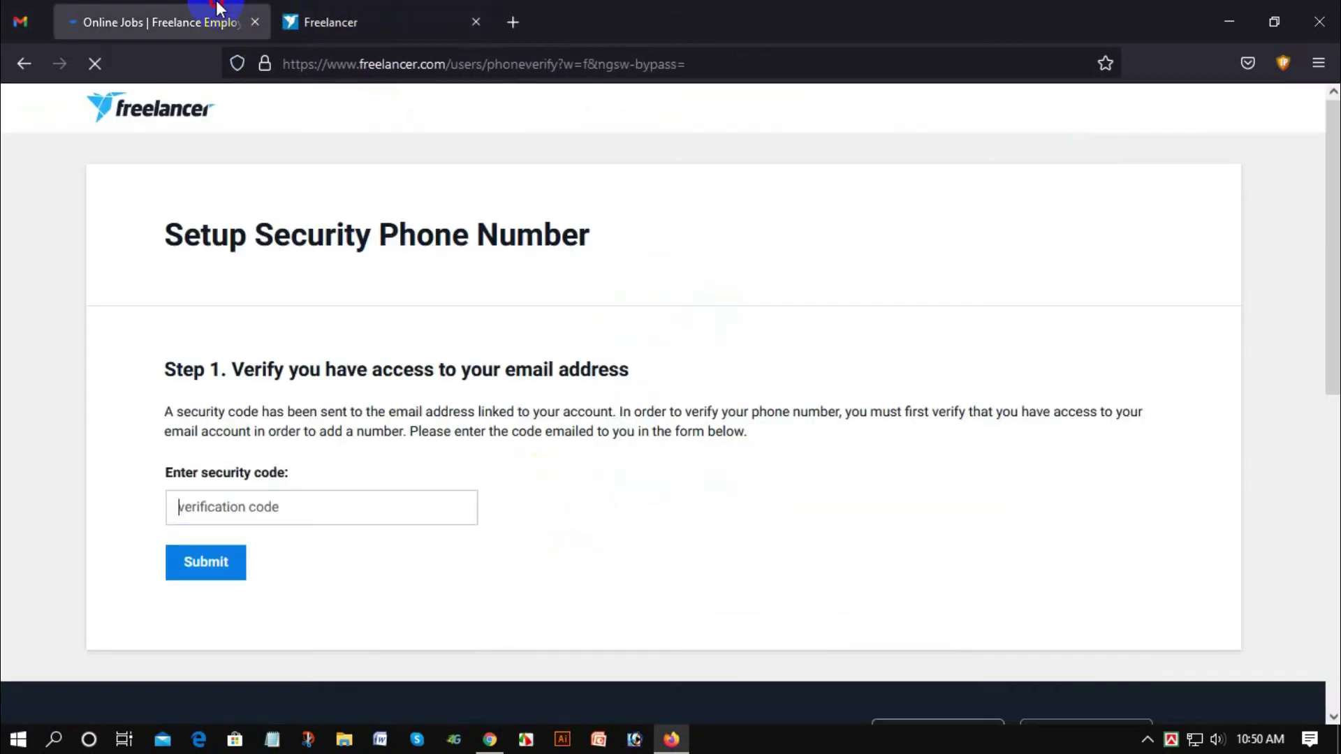
{"action": "right_click", "coordinate": [269, 500]}
{"action": "left_click", "coordinate": [341, 320]}
{"action": "left_click", "coordinate": [216, 567]}
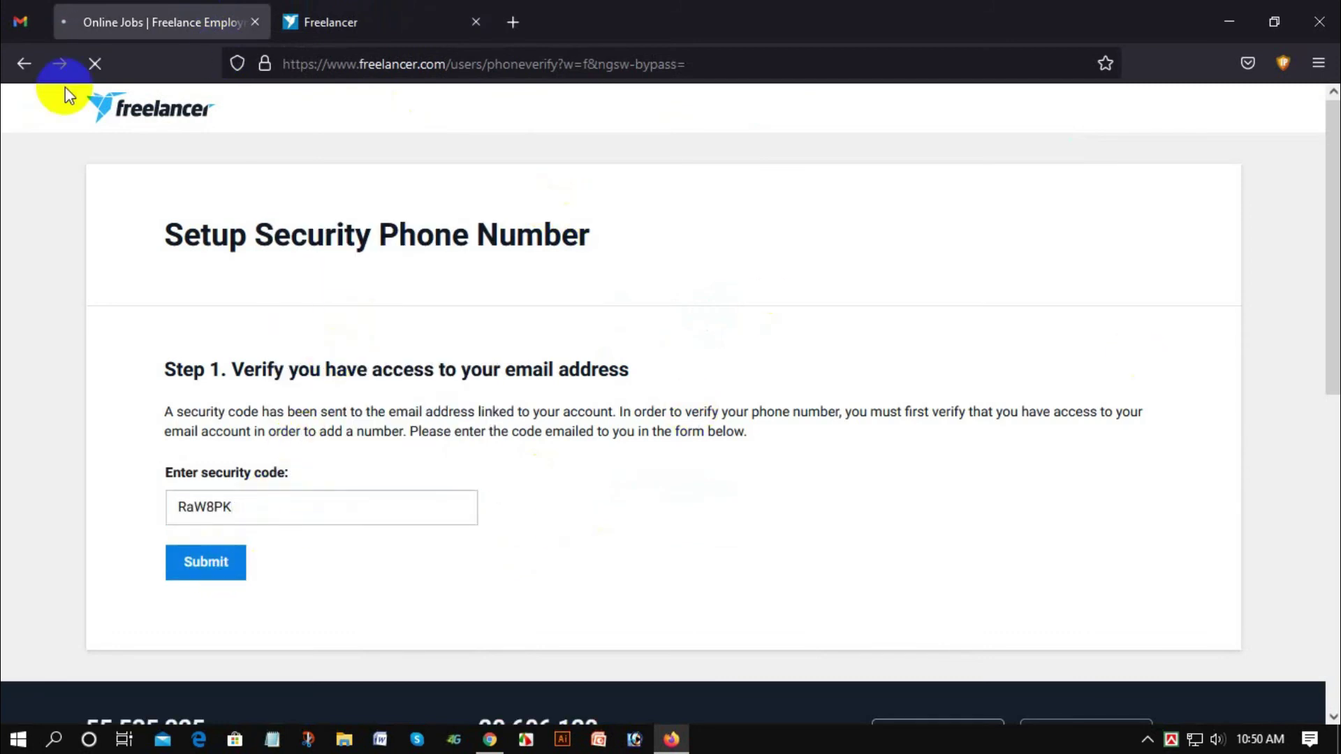
{"action": "left_click", "coordinate": [60, 64]}
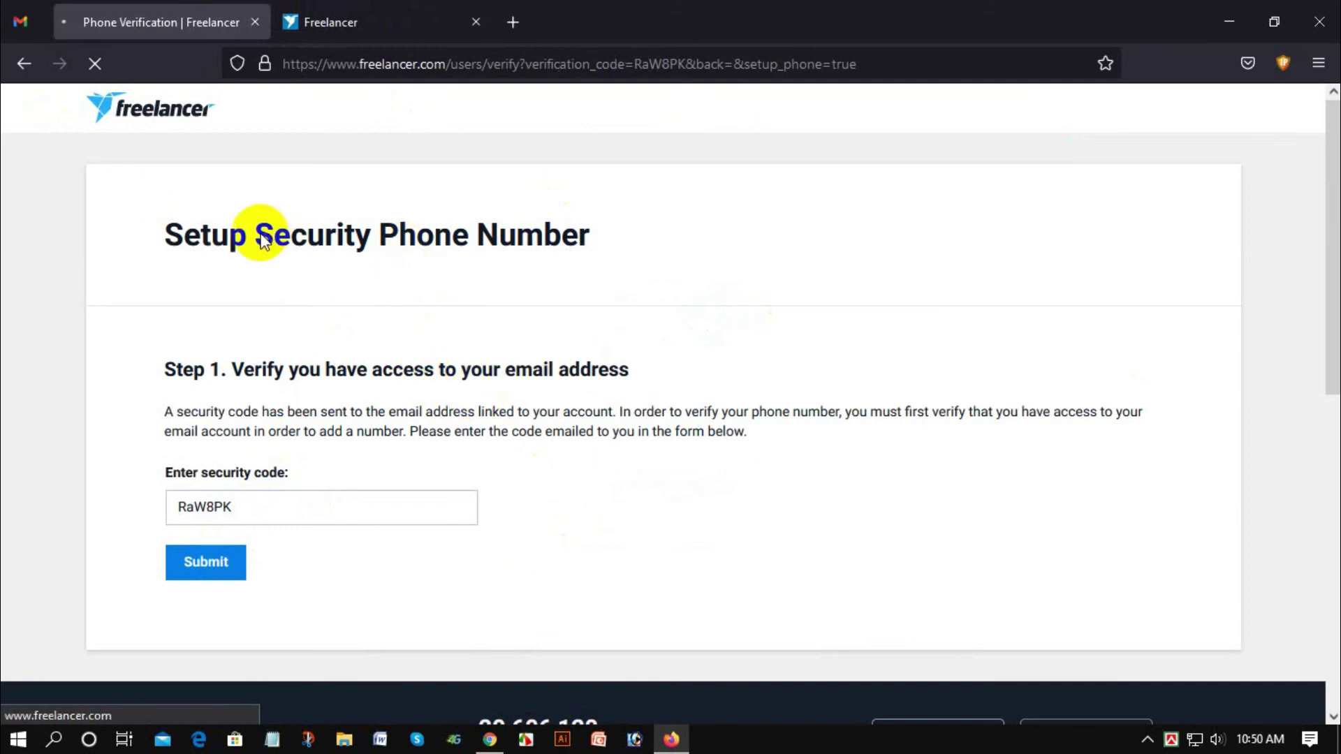
{"action": "left_click", "coordinate": [475, 22]}
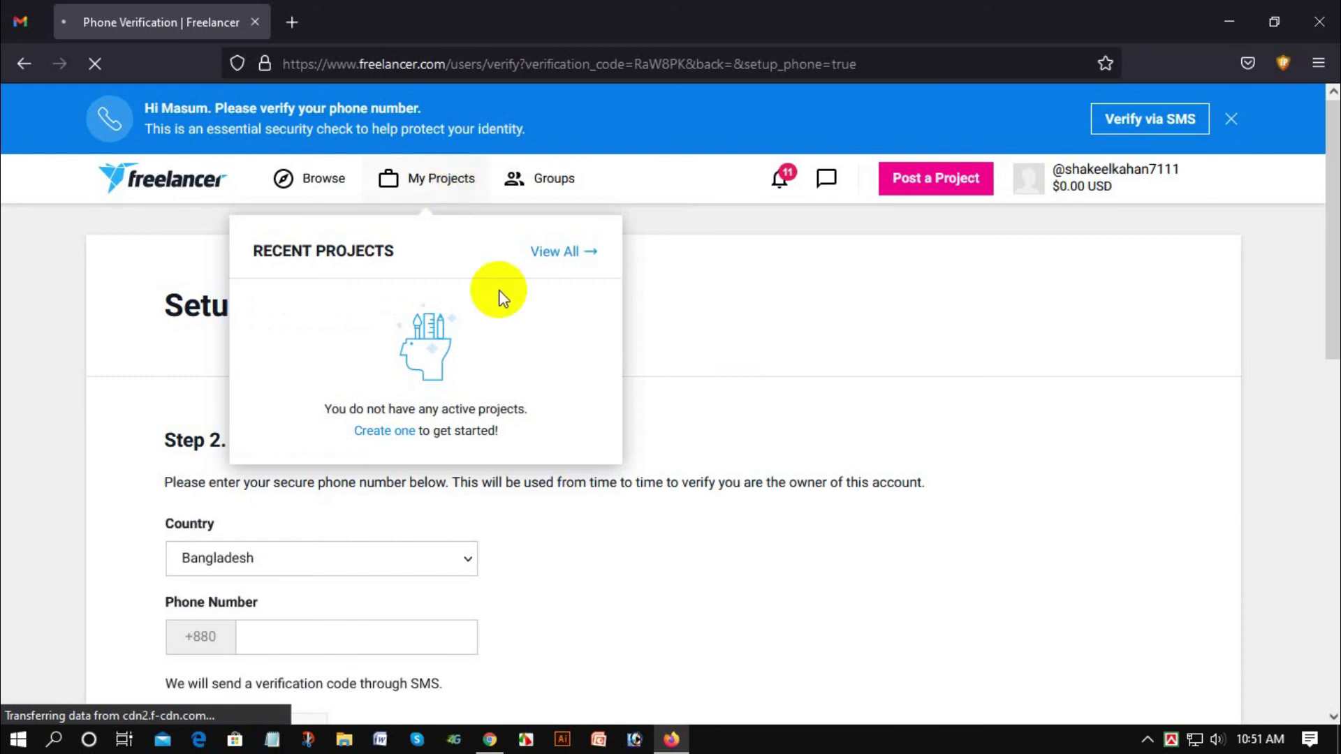
{"action": "scroll", "coordinate": [489, 303], "scroll_direction": "down", "scroll_amount": 3}
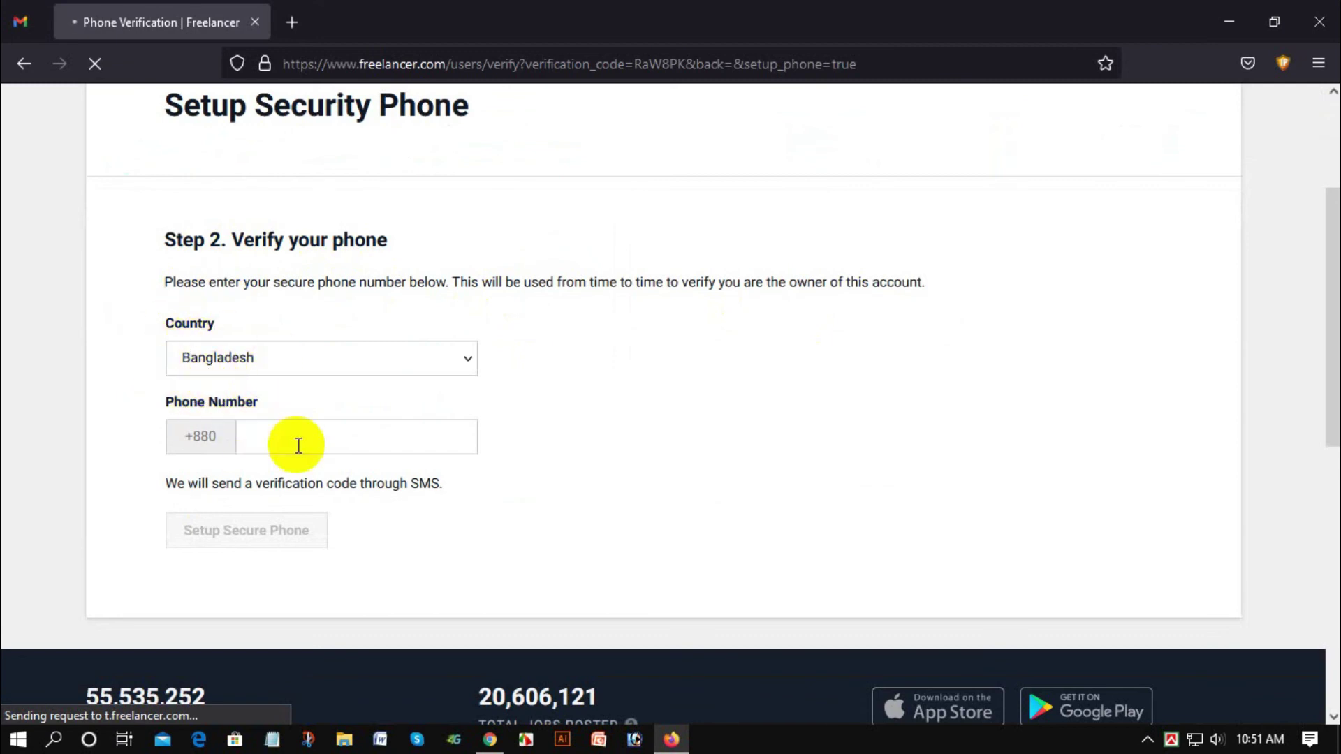
{"action": "scroll", "coordinate": [299, 449], "scroll_direction": "down", "scroll_amount": 1}
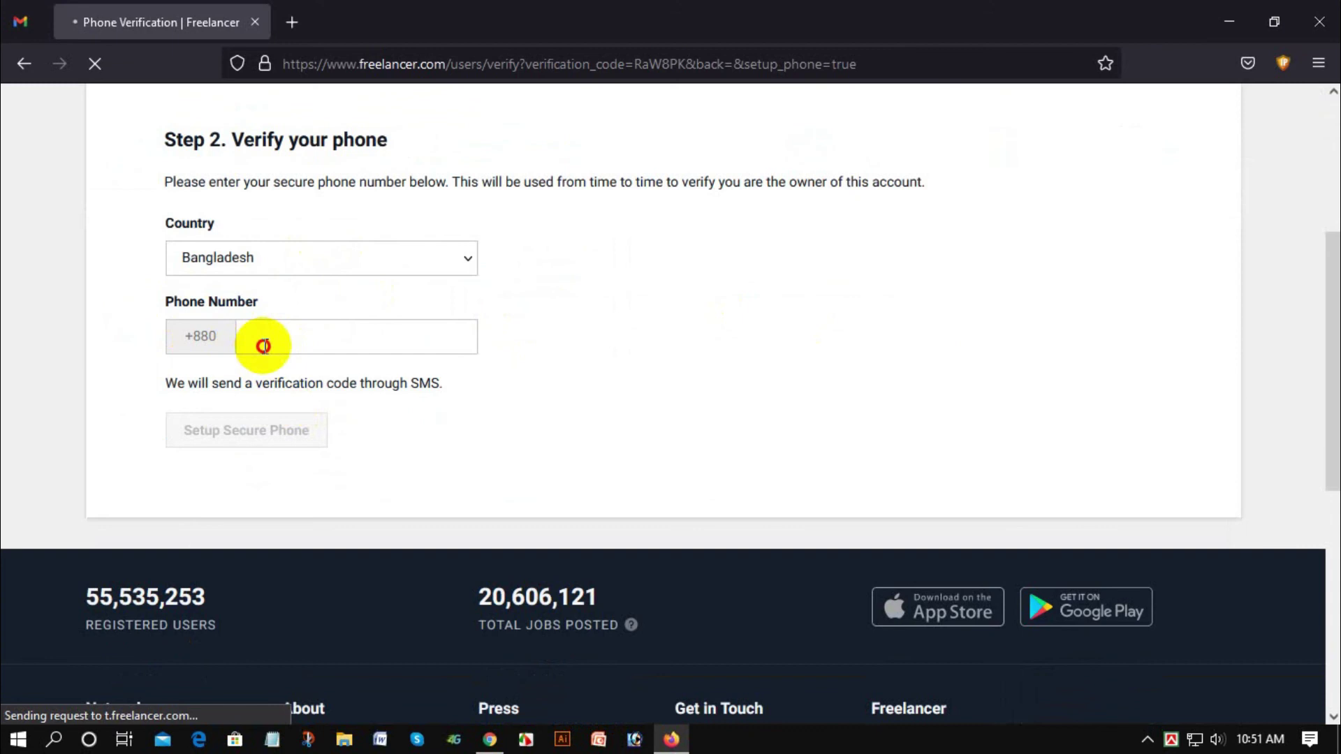
{"action": "left_click", "coordinate": [264, 344]}
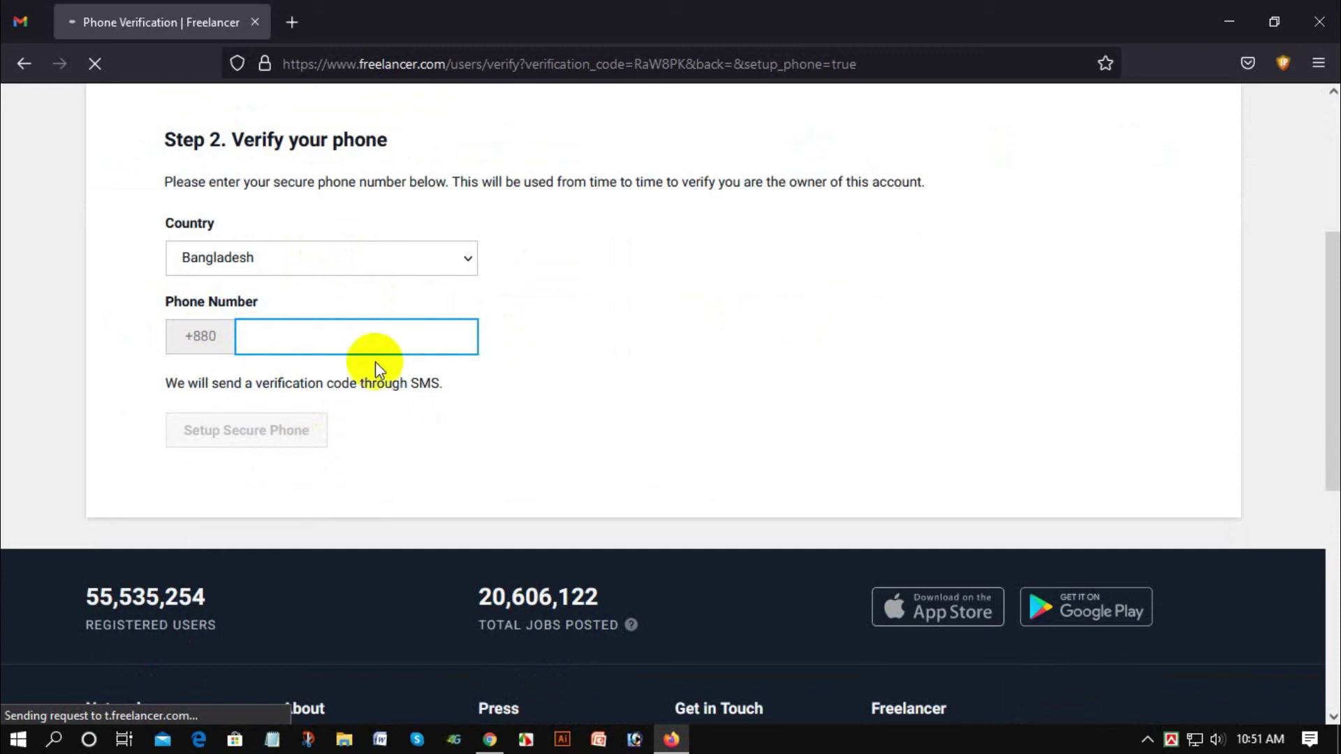
{"action": "type", "text": "1"}
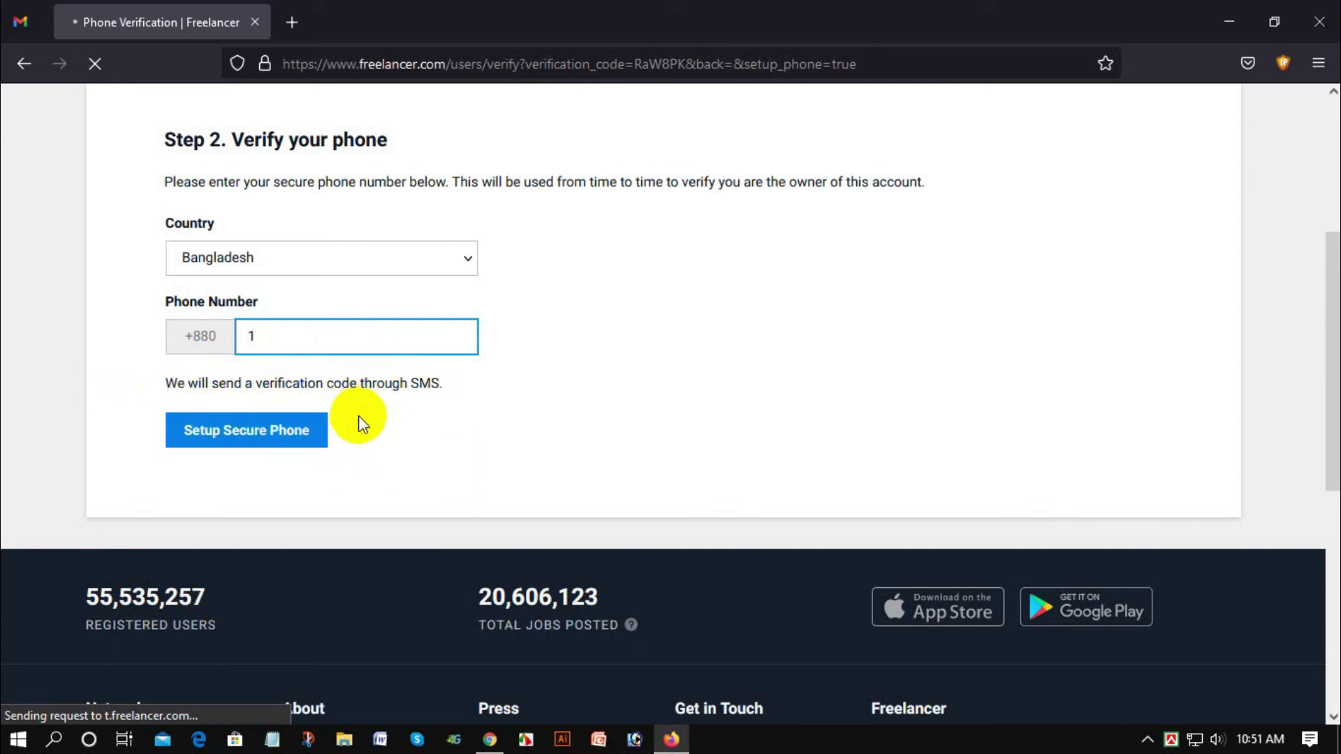
{"action": "scroll", "coordinate": [431, 427], "scroll_direction": "up", "scroll_amount": 1}
{"action": "scroll", "coordinate": [431, 428], "scroll_direction": "up", "scroll_amount": 1}
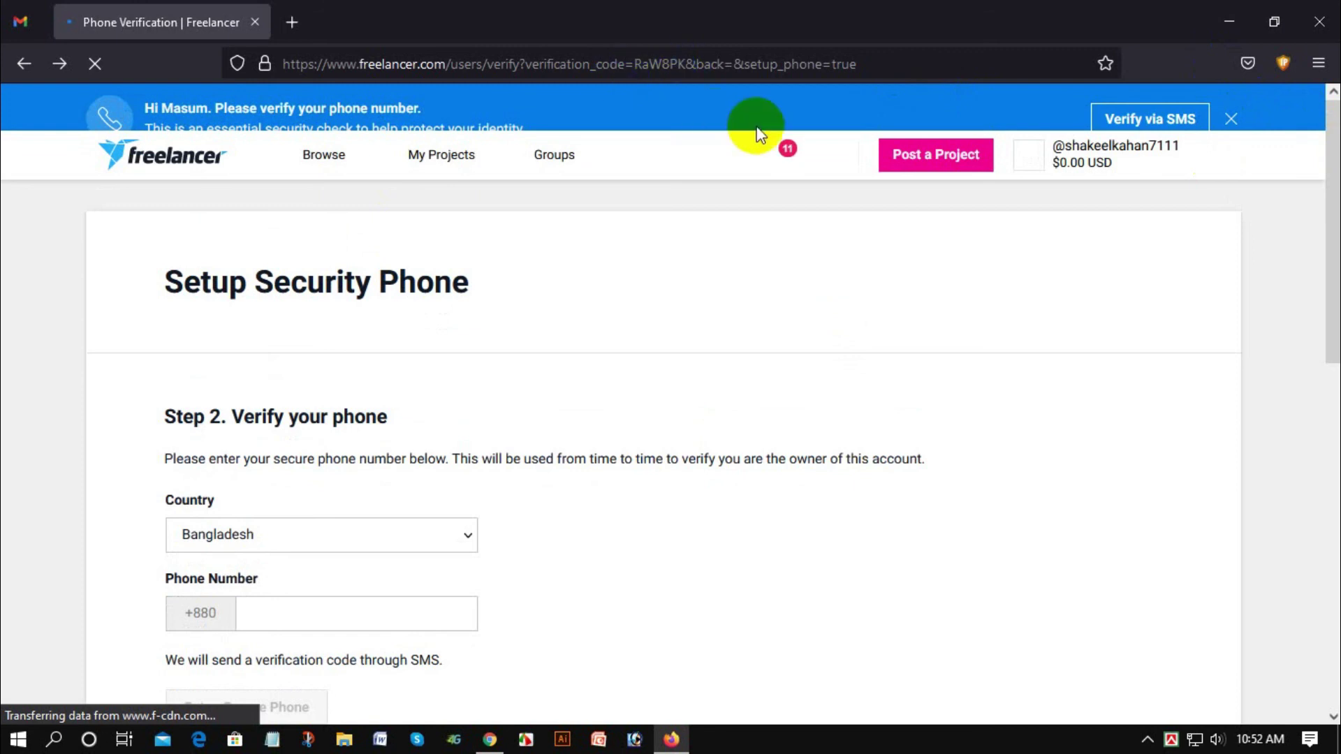
Step: Look through the Browse menu options, then open the Recent Updates notifications panel
{"action": "left_click", "coordinate": [299, 121]}
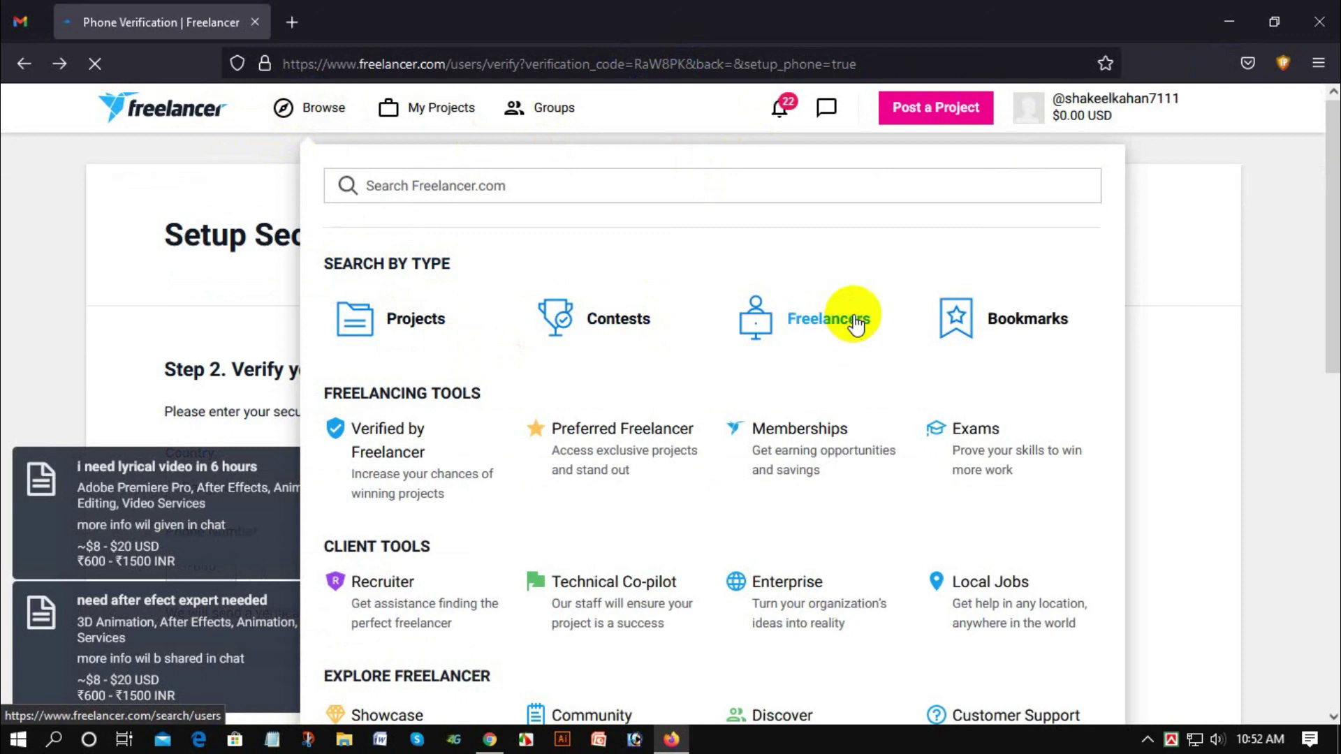
{"action": "mouse_move", "coordinate": [297, 111]}
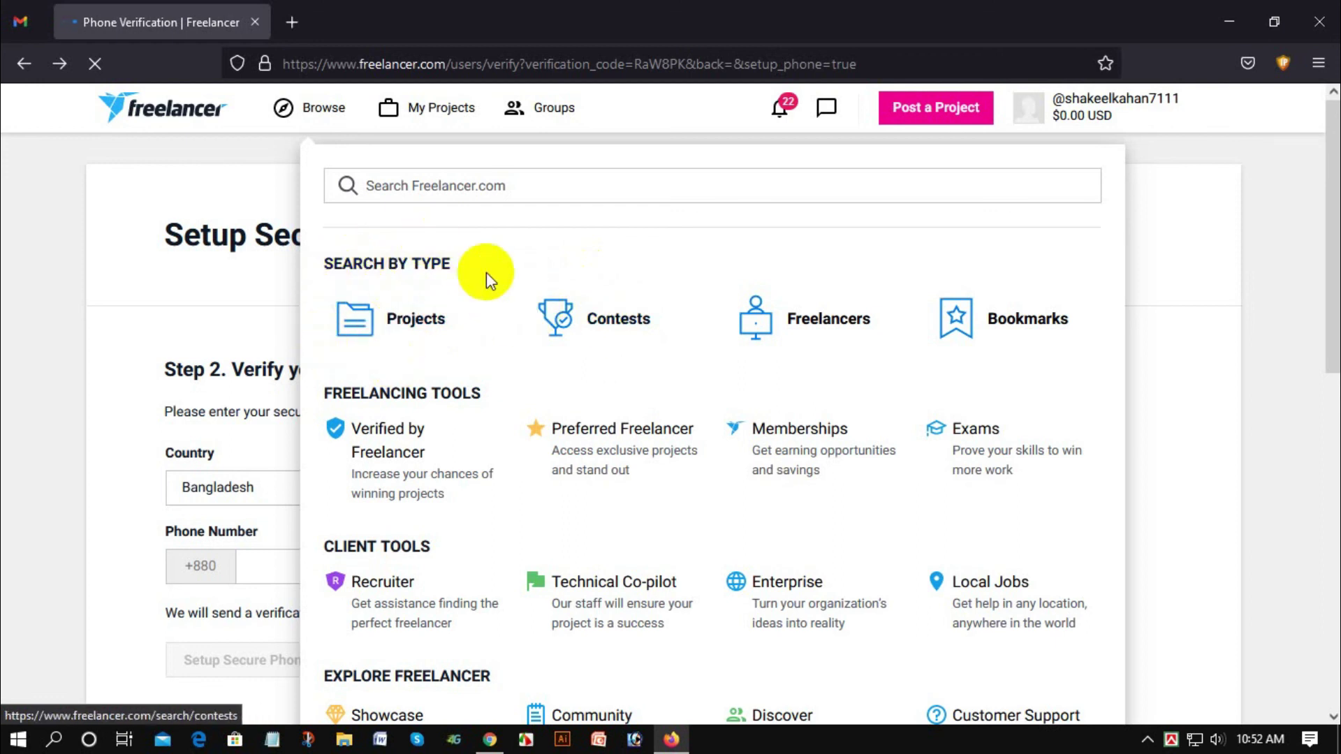
{"action": "mouse_move", "coordinate": [448, 255]}
{"action": "left_mouse_down"}
{"action": "mouse_move", "coordinate": [421, 267]}
{"action": "mouse_move", "coordinate": [435, 259]}
{"action": "left_mouse_up"}
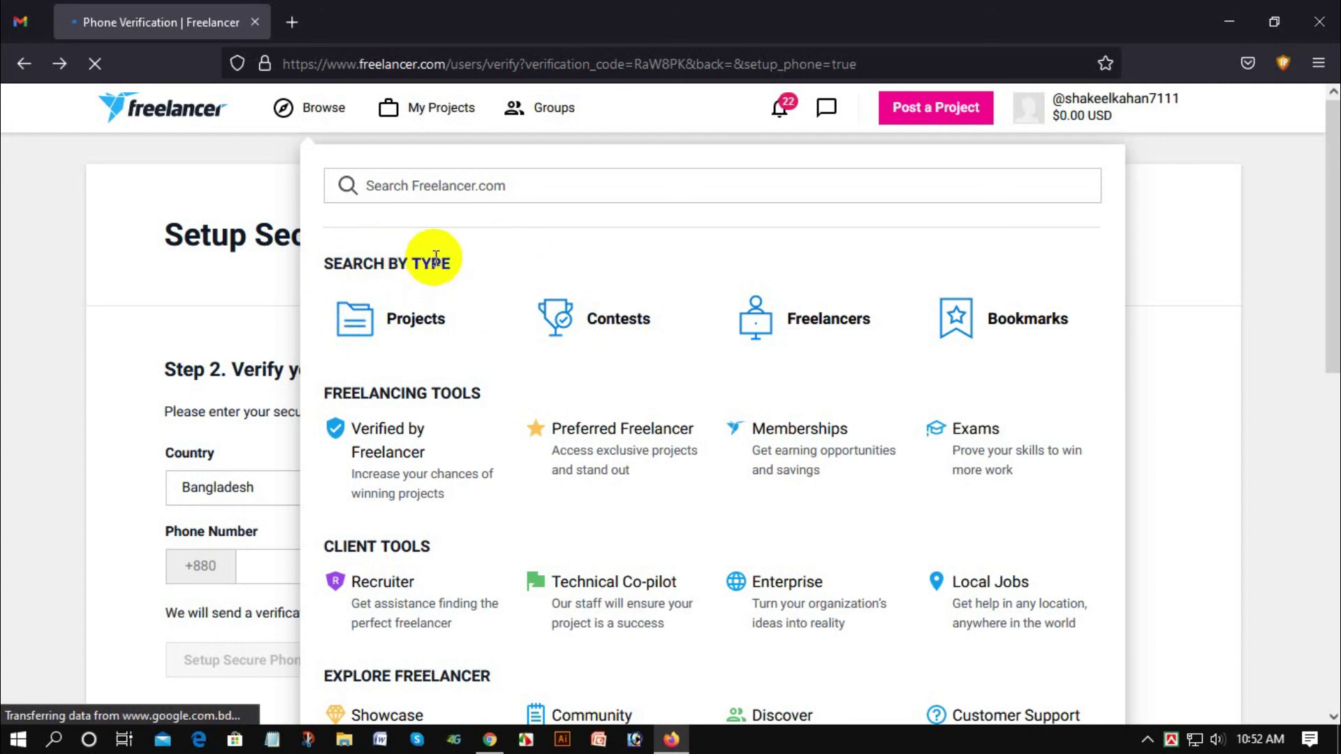
{"action": "mouse_move", "coordinate": [443, 124]}
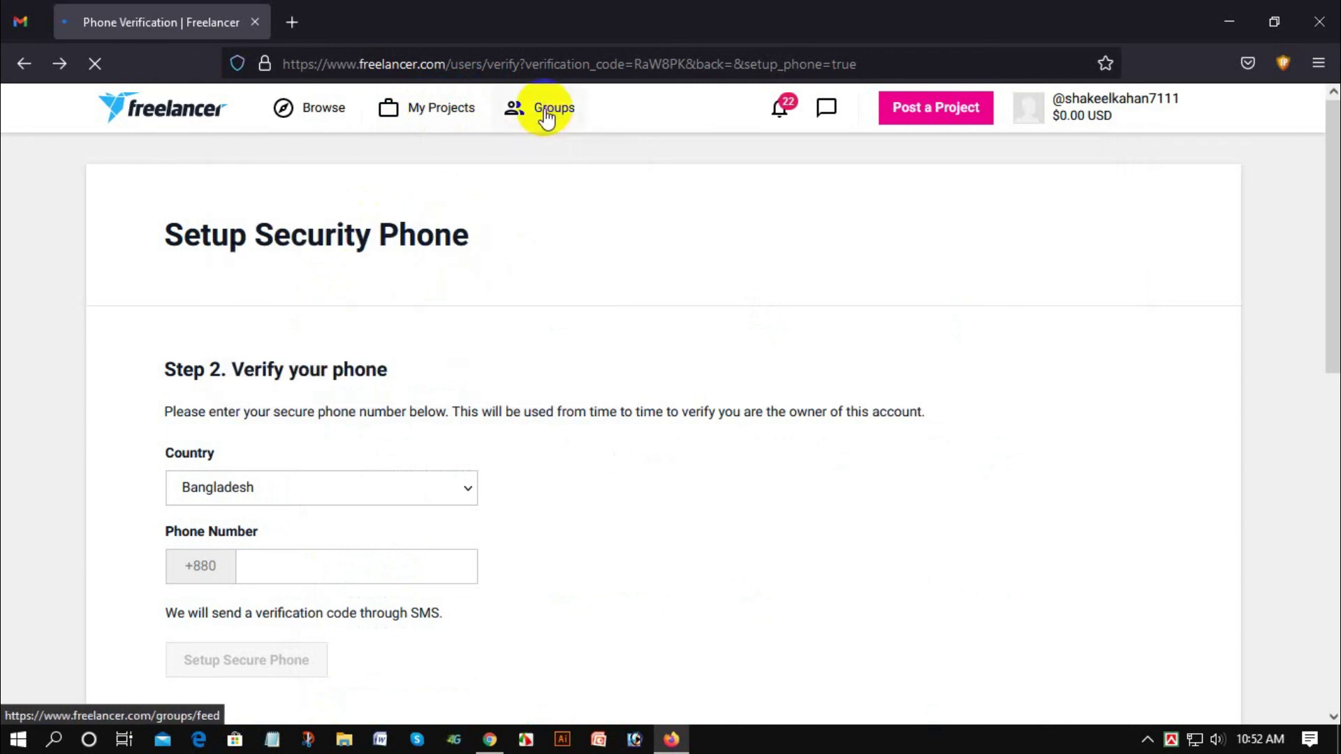
{"action": "left_click", "coordinate": [780, 111]}
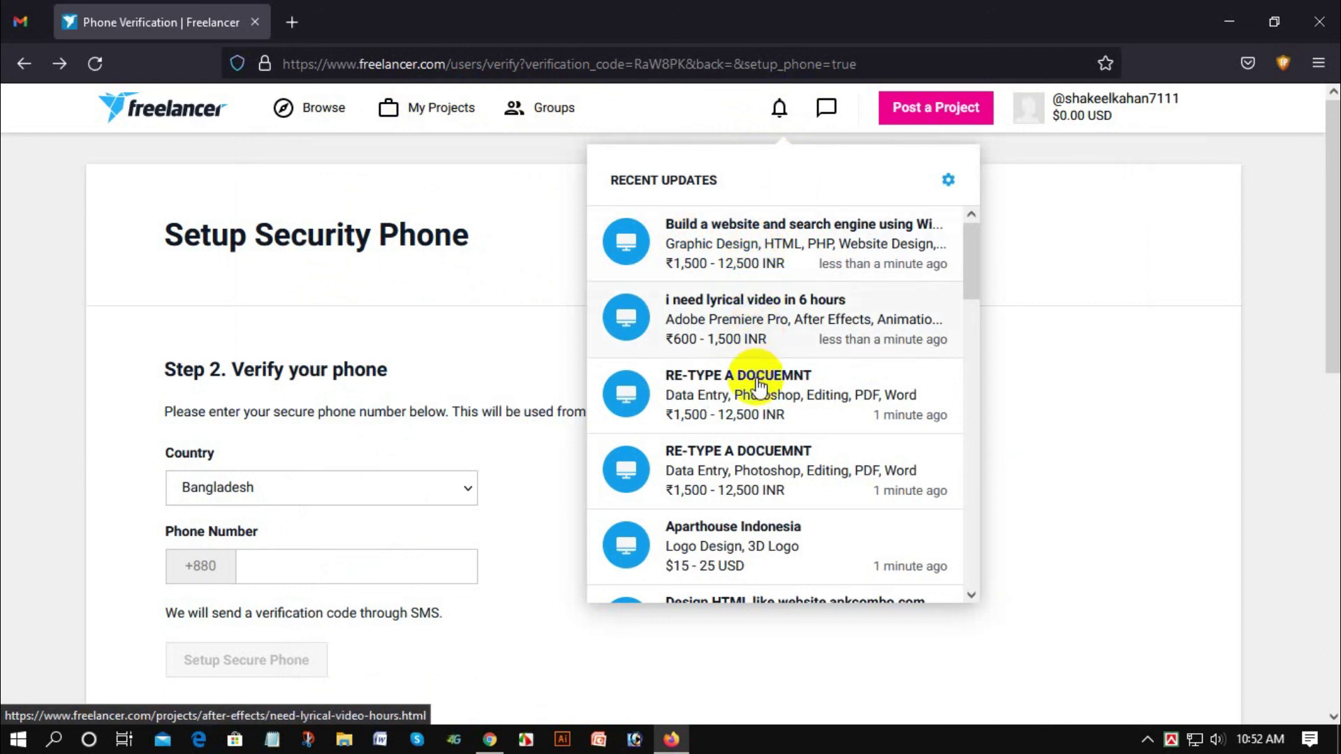
{"action": "left_click", "coordinate": [795, 306]}
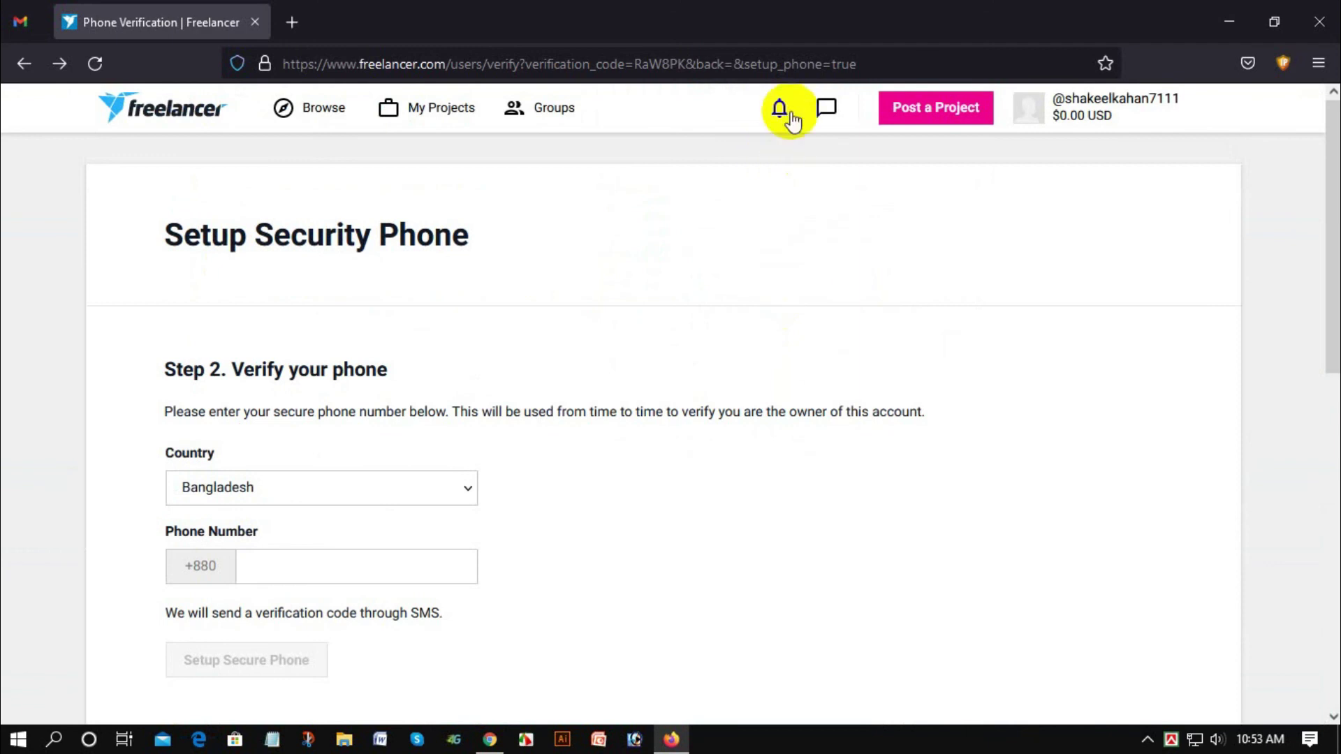
{"action": "left_click", "coordinate": [791, 120]}
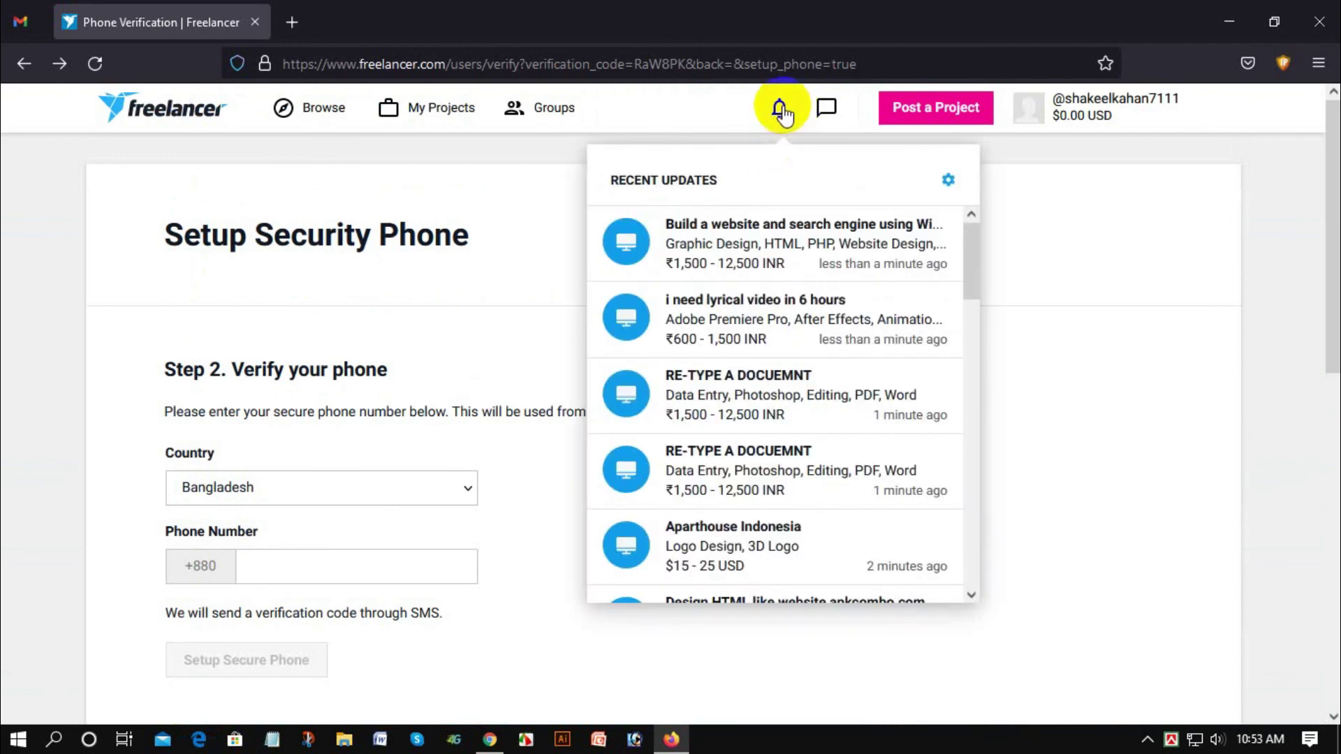
{"action": "left_click", "coordinate": [826, 108]}
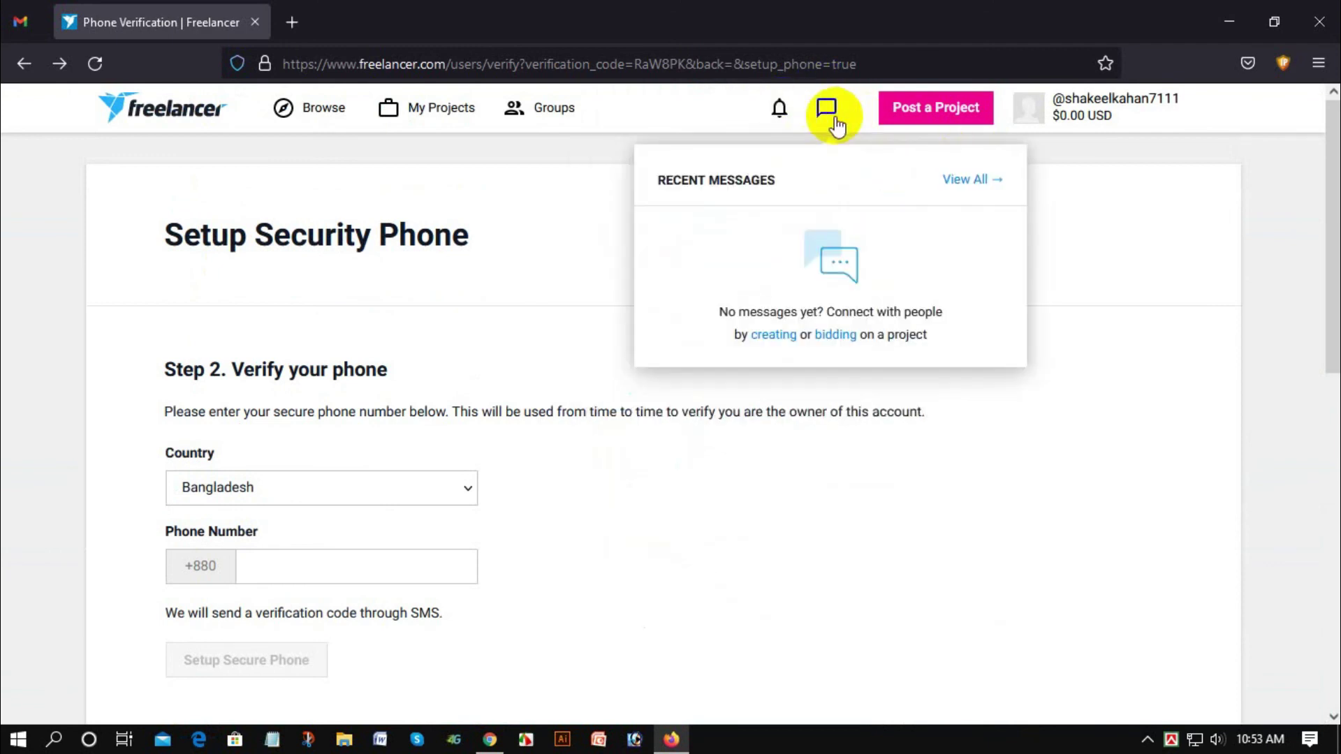
{"action": "left_click", "coordinate": [785, 119]}
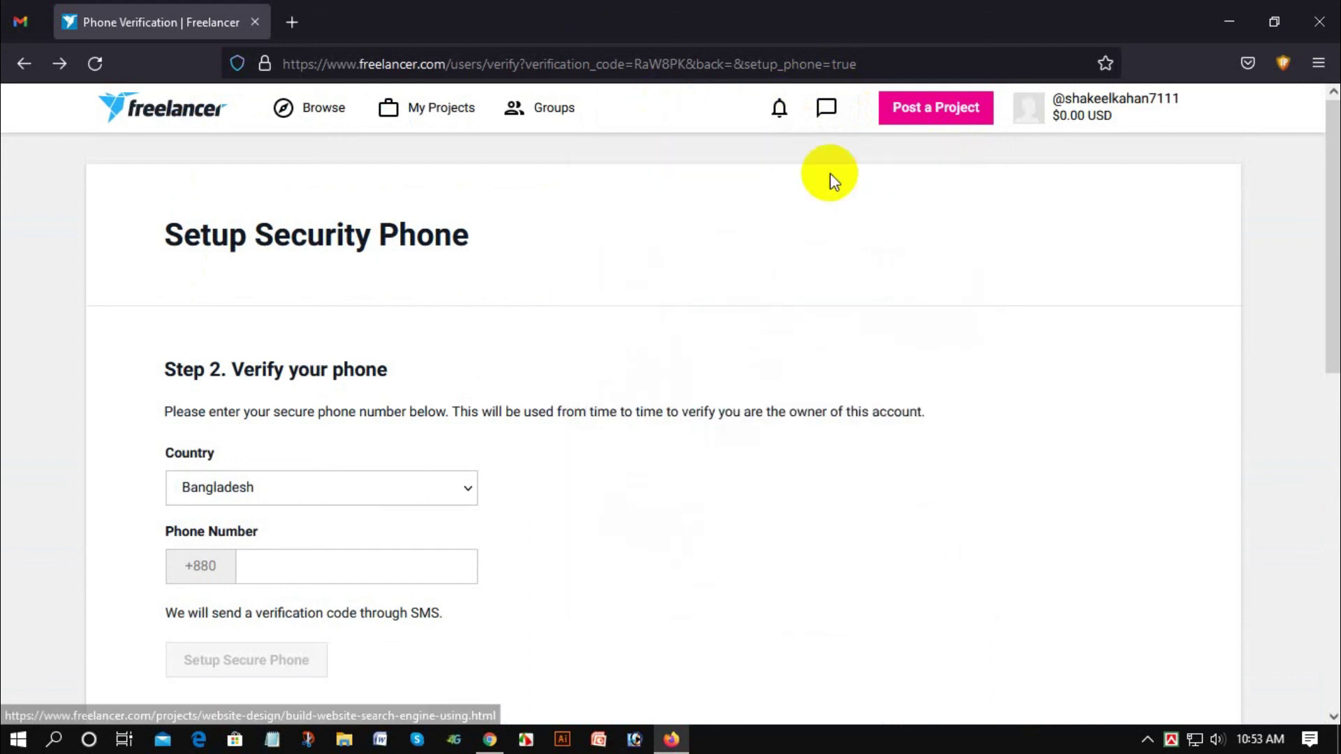
{"action": "left_click", "coordinate": [827, 107]}
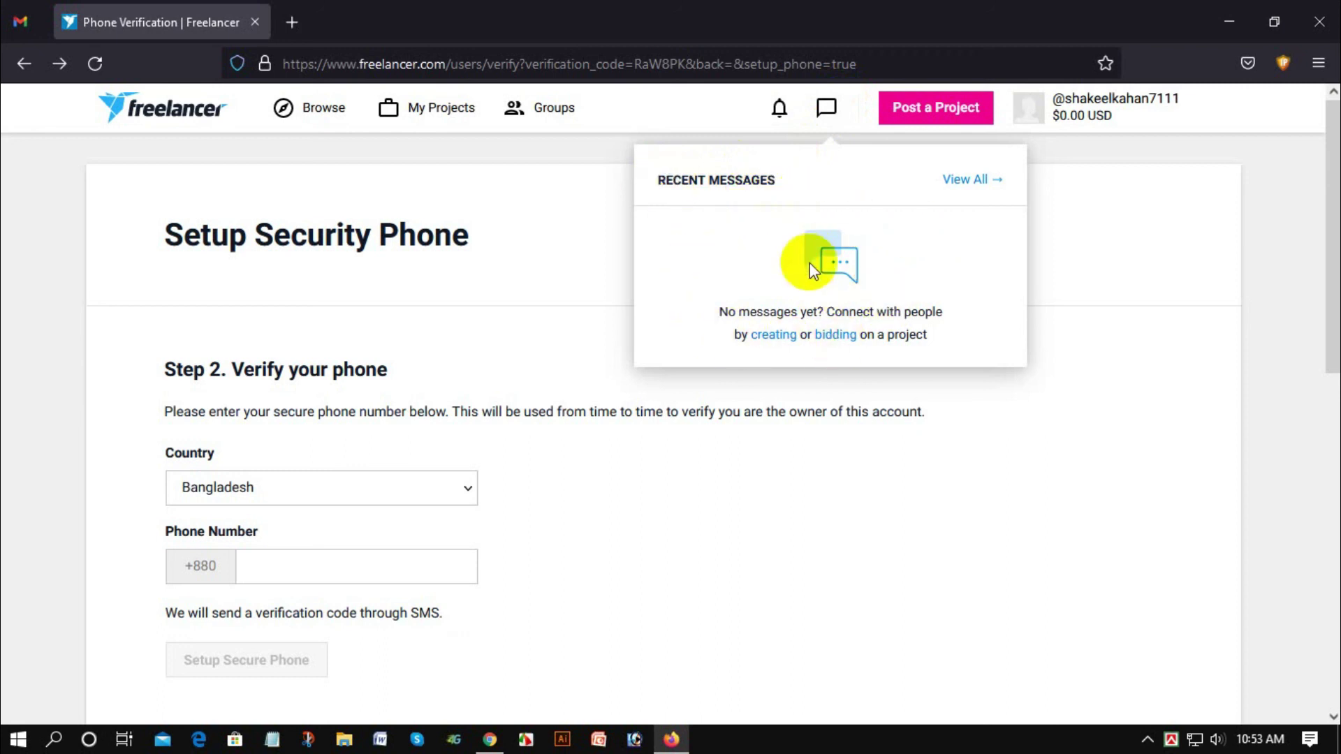
{"action": "left_click", "coordinate": [1090, 109]}
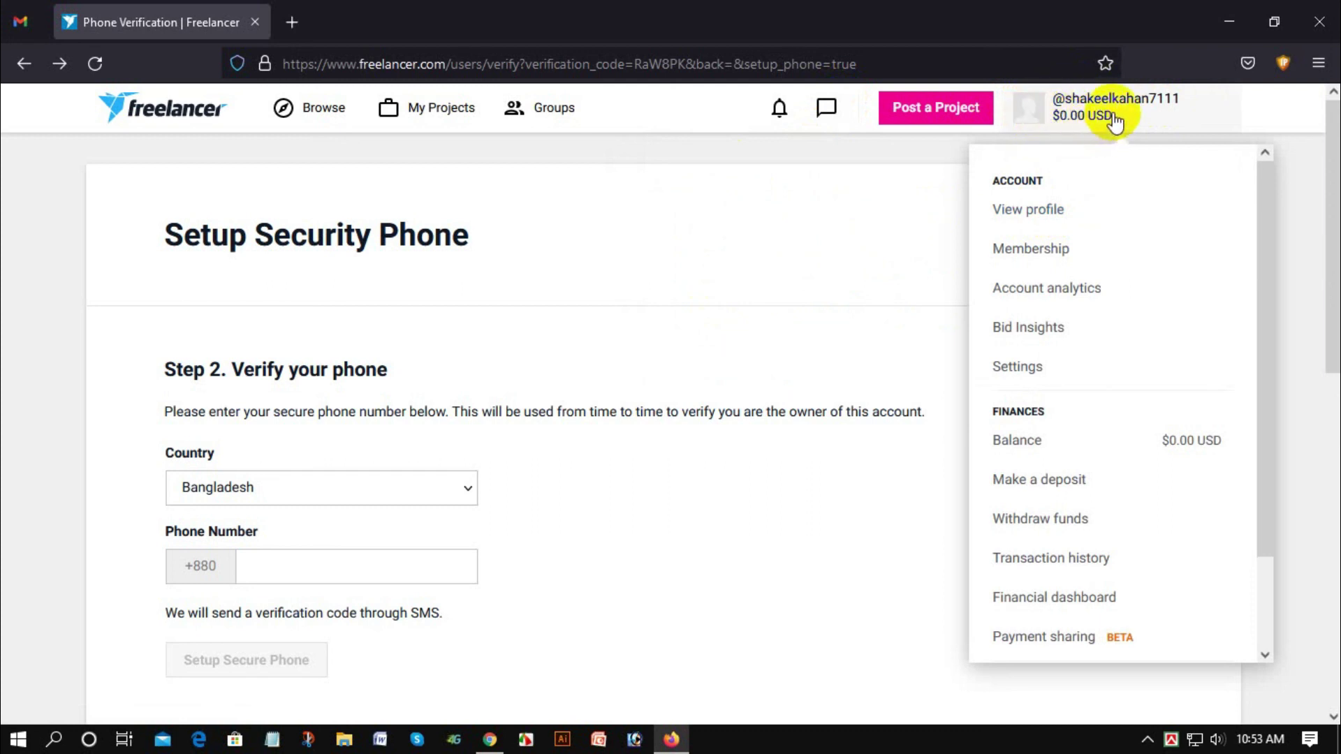
{"action": "left_click", "coordinate": [524, 248]}
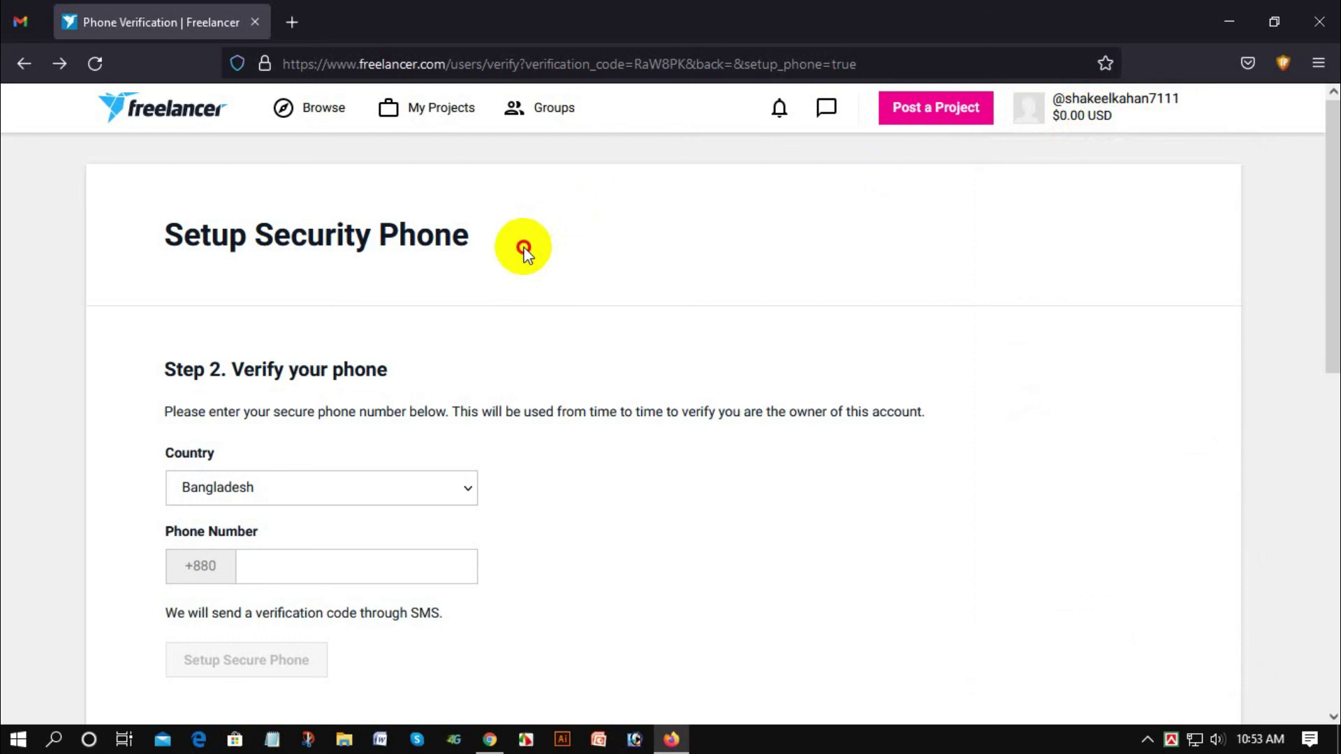
{"action": "scroll", "coordinate": [543, 231], "scroll_direction": "down", "scroll_amount": 7}
{"action": "scroll", "coordinate": [545, 244], "scroll_direction": "up", "scroll_amount": 6}
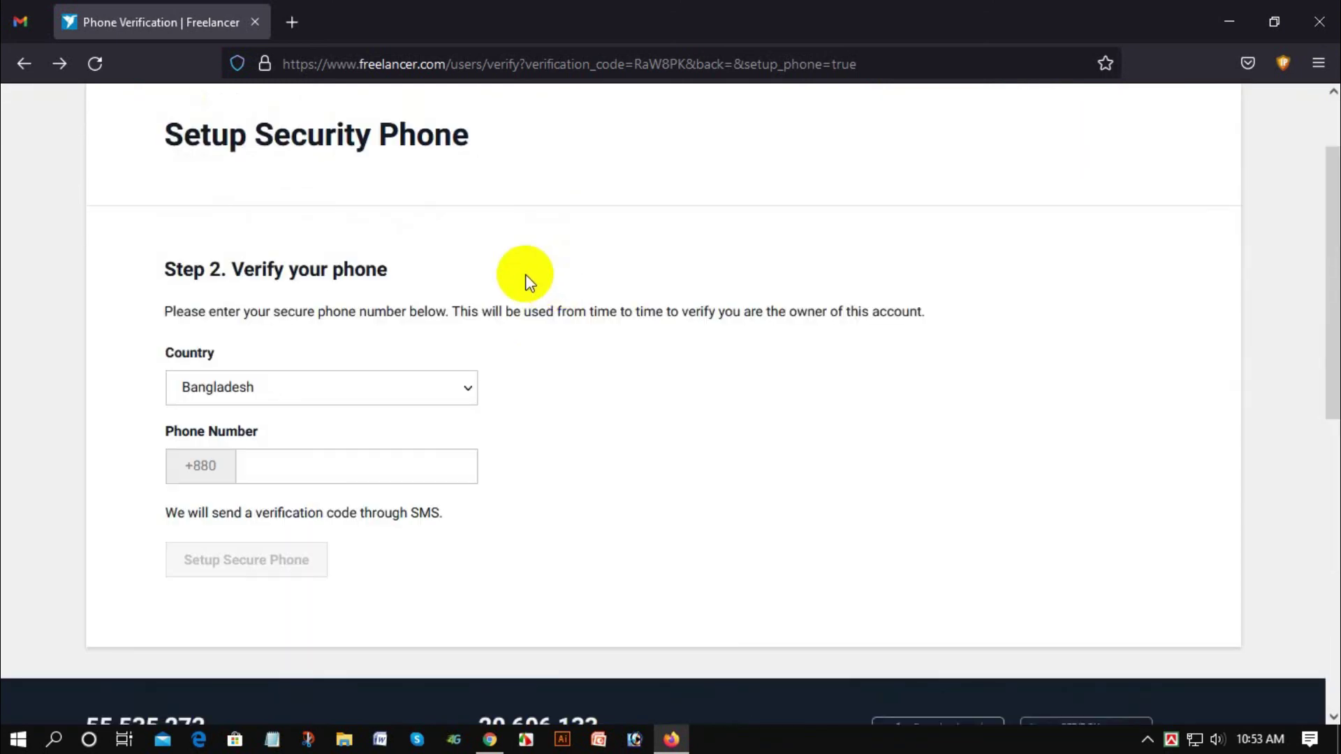
{"action": "scroll", "coordinate": [525, 283], "scroll_direction": "up", "scroll_amount": 2}
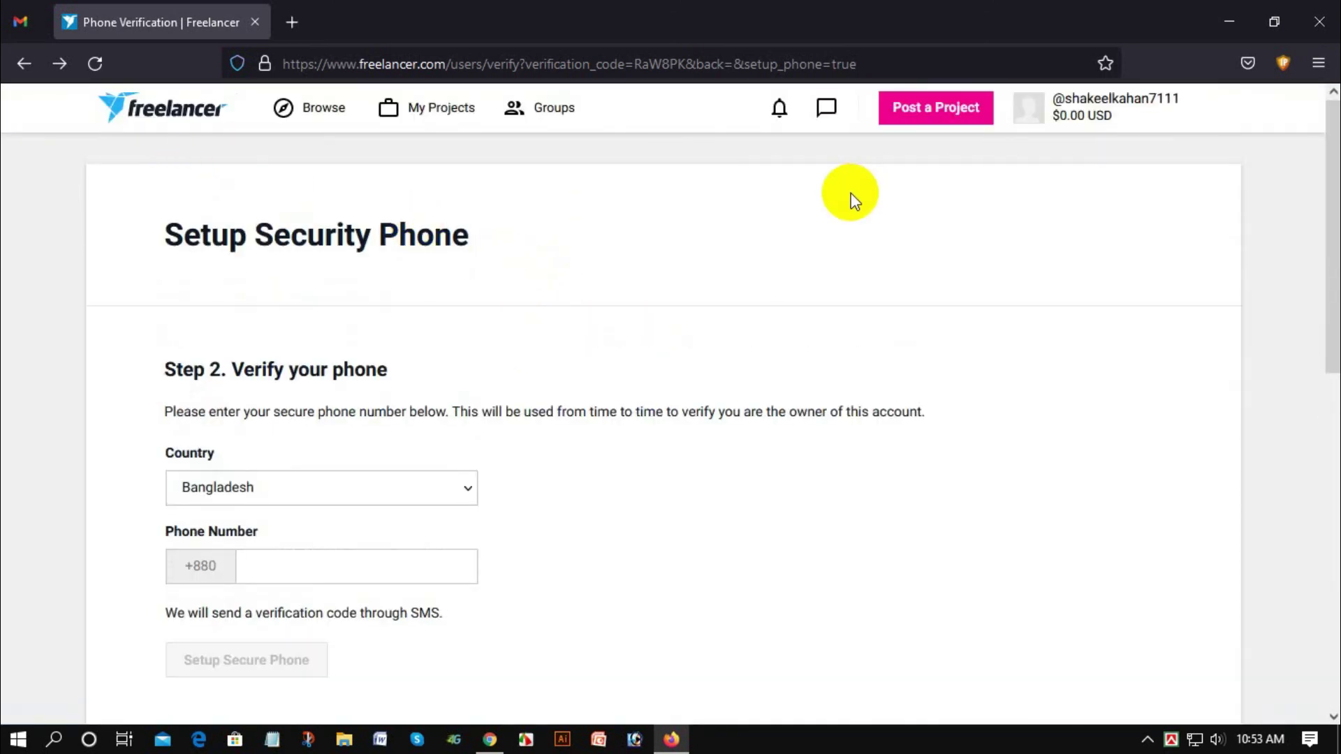